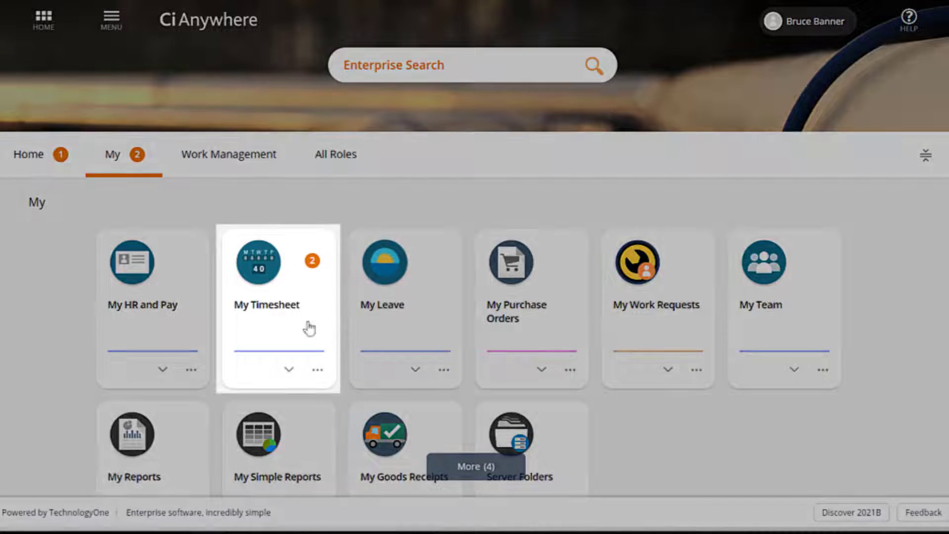
Save a Normal Hours entry from 08:00 to 12pm for Monday 16-May in My Timesheet, and submit the April 18 - May 1 2022 timesheet.
left_click(265, 308)
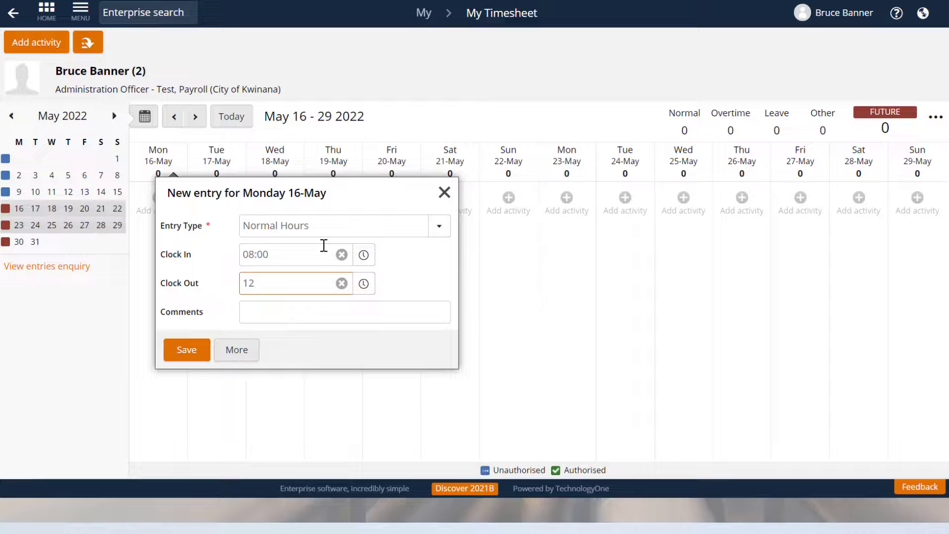
type("pm")
left_click(176, 352)
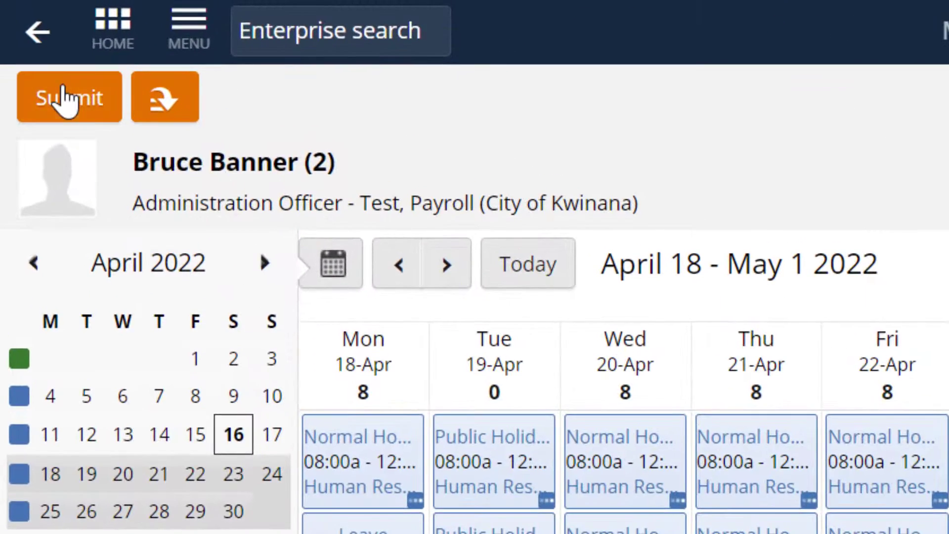
left_click(29, 39)
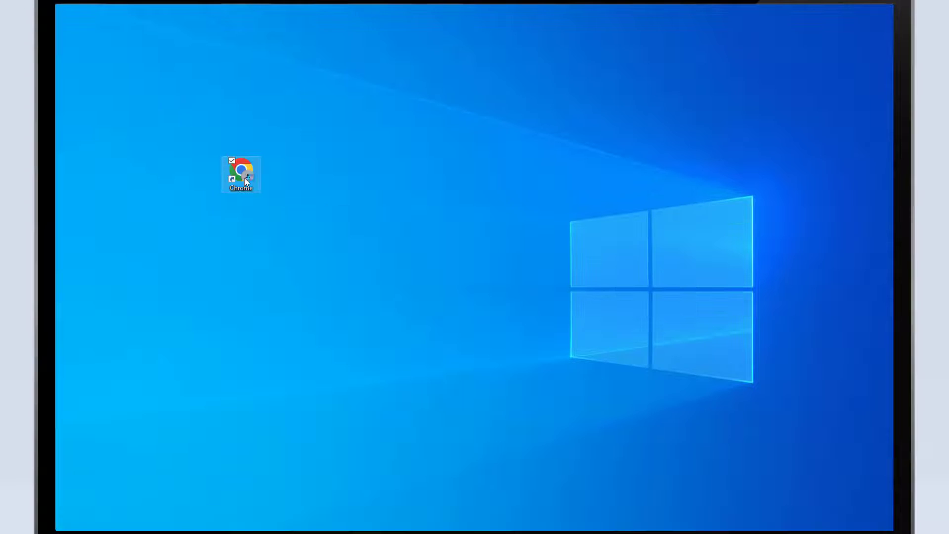
Open Chrome and log on to Ci Anywhere using Office 365 with the work email address and account password.
double_click(339, 222)
left_click(459, 263)
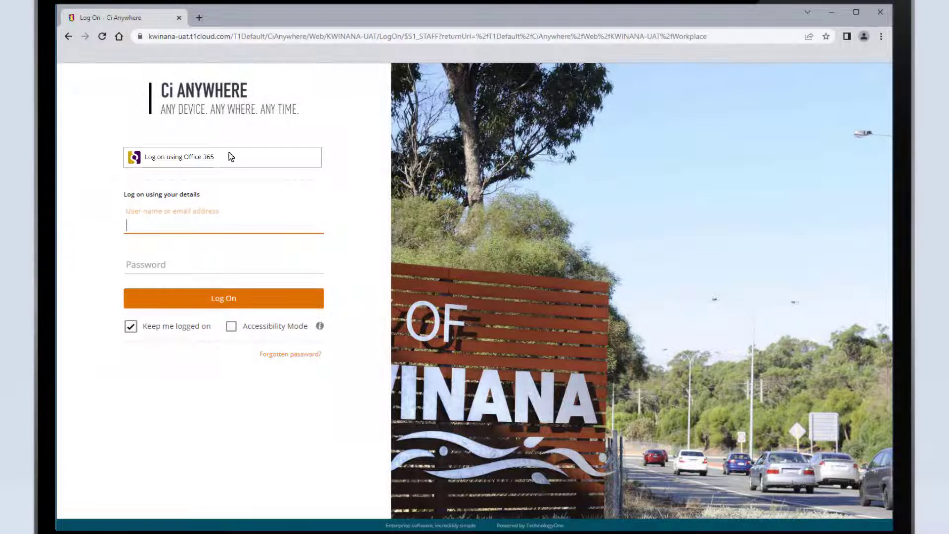
left_click(231, 157)
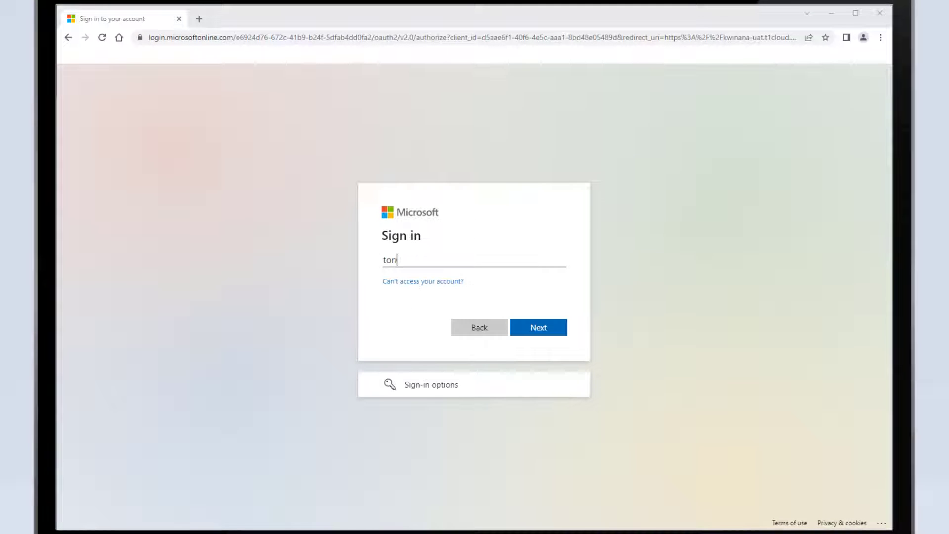
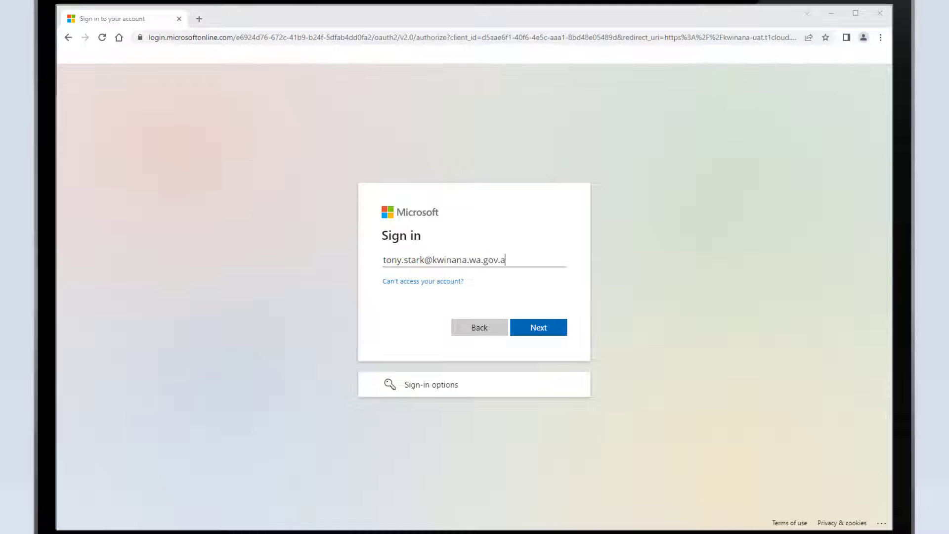
type("********")
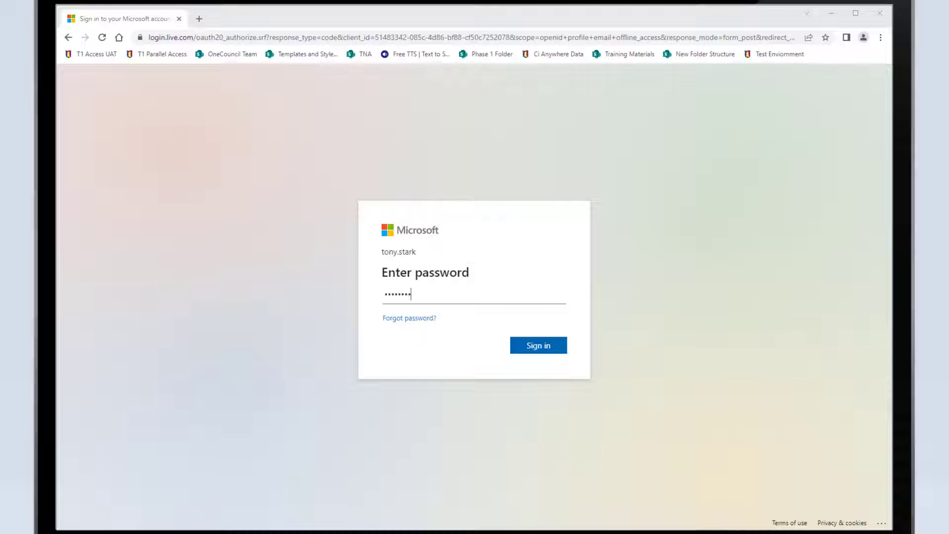
key("Return")
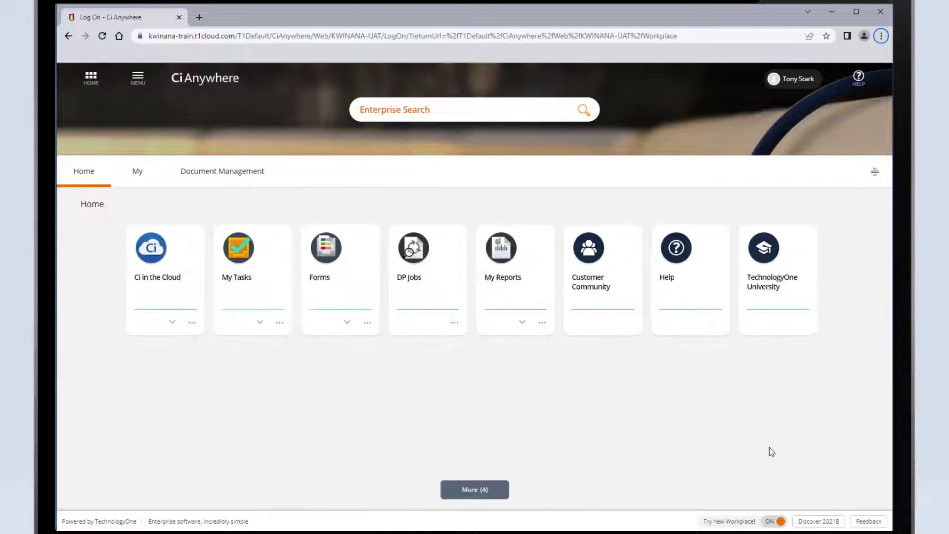
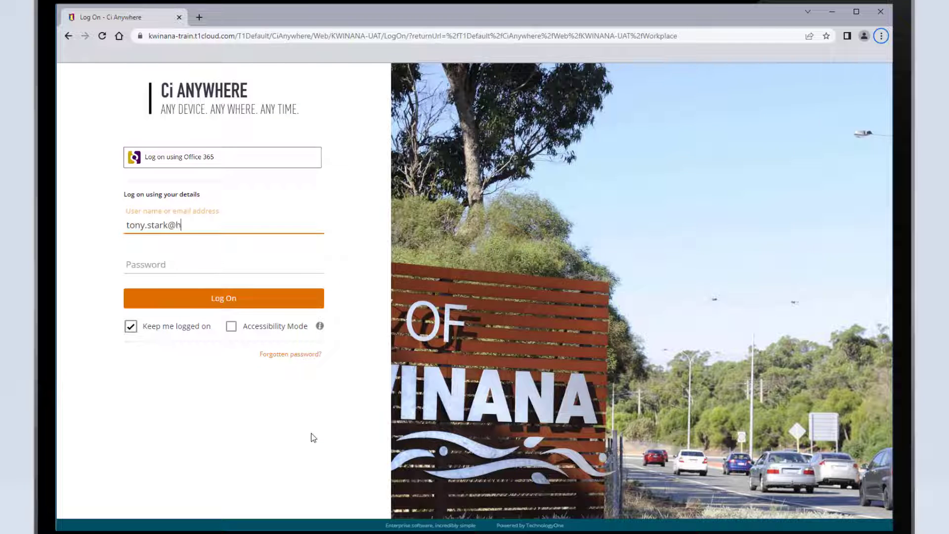
Try to log on with own details by entering the personal email address and the account password.
left_click(216, 267)
type("********")
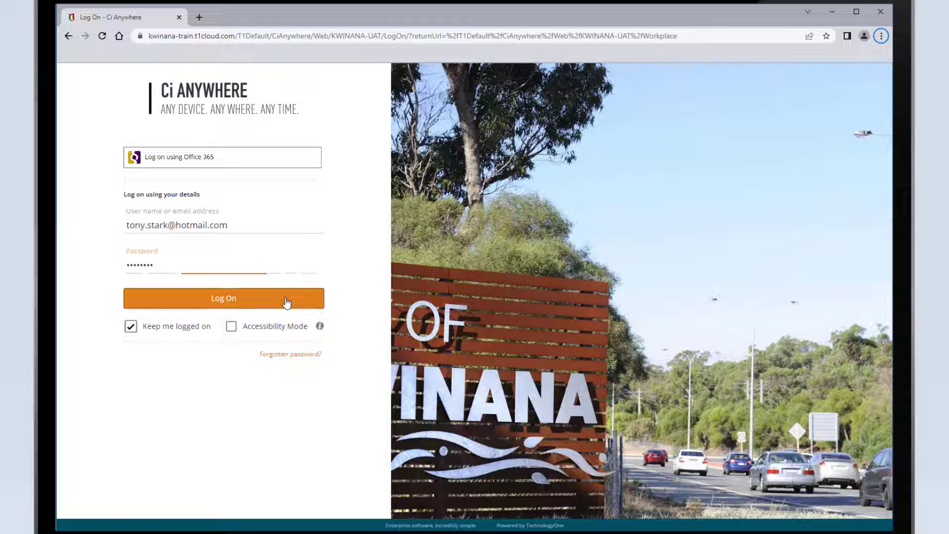
left_click(287, 303)
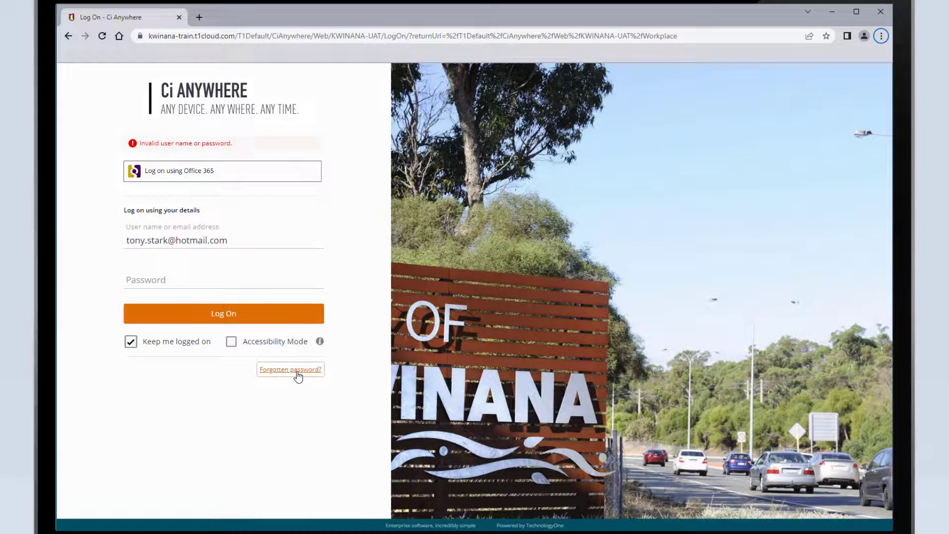
Request forgotten-password reset instructions for the registered email address.
left_click(297, 370)
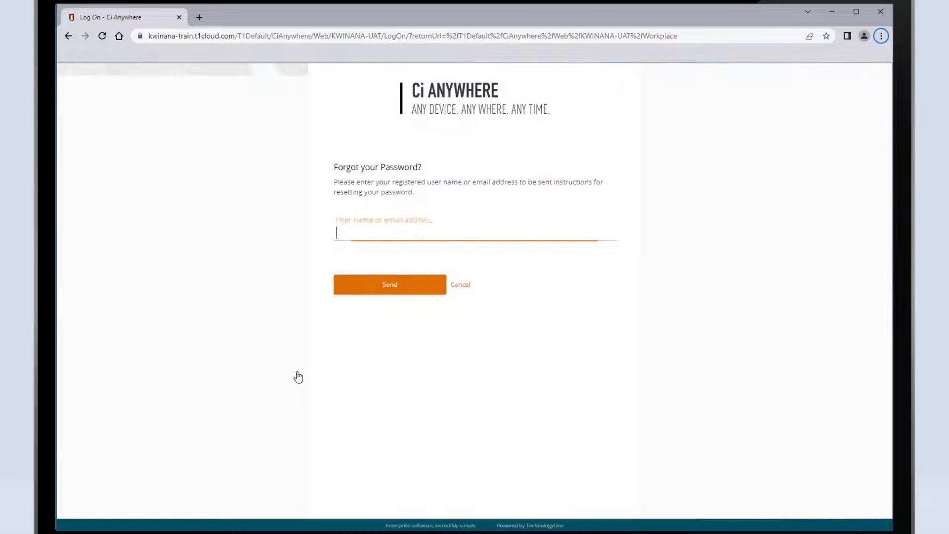
key("Return")
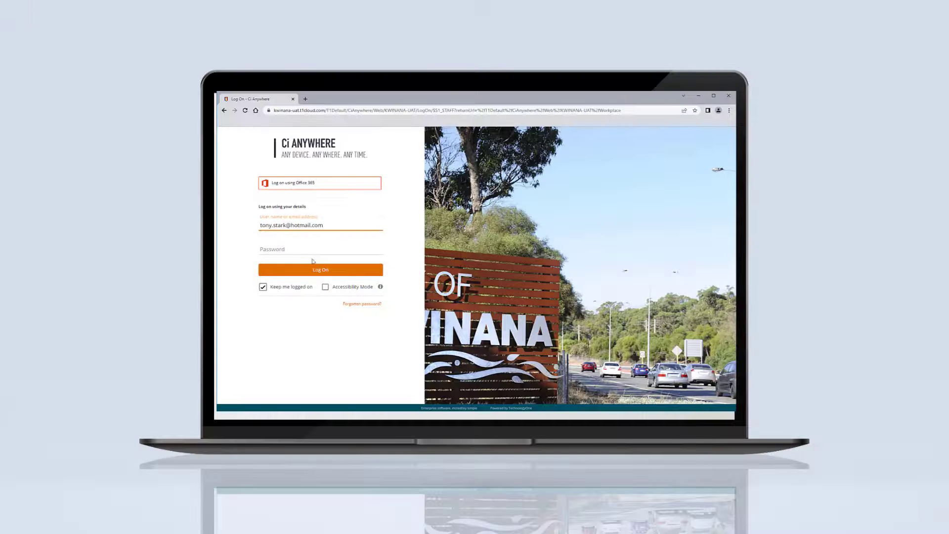
Enter the account password for the filled-in email address and log on.
left_click(316, 250)
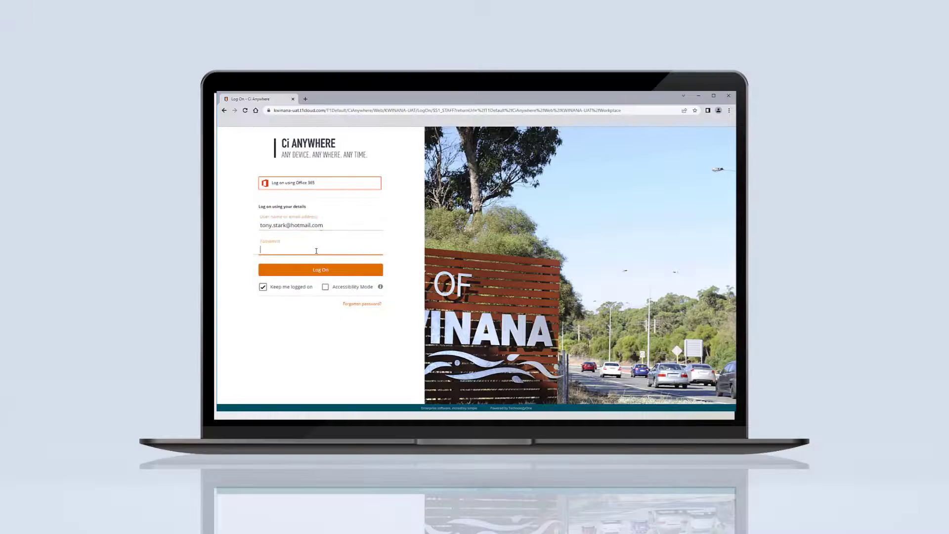
type("********")
left_click(360, 271)
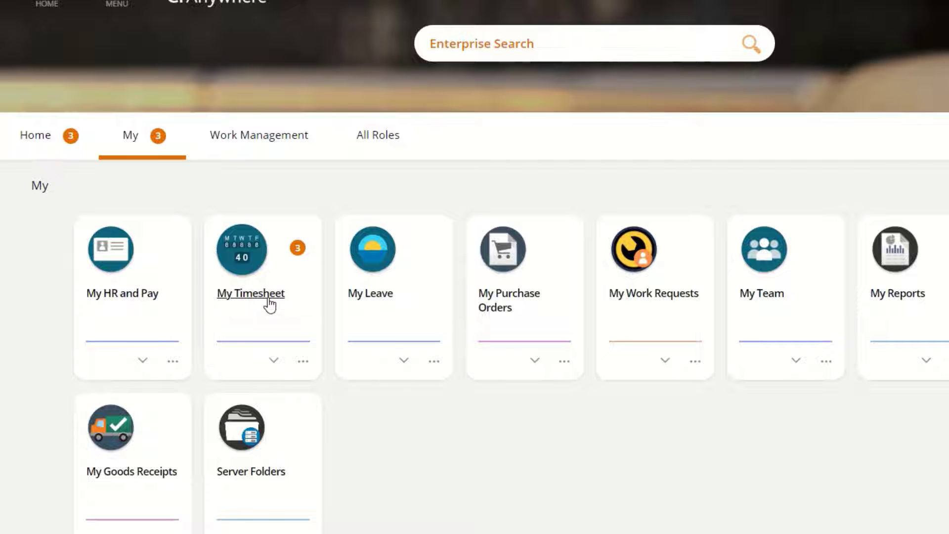
Open My Timesheet, bring up the March 7 - 20 2022 period from the March calendar, and step to an adjacent period.
left_click(270, 301)
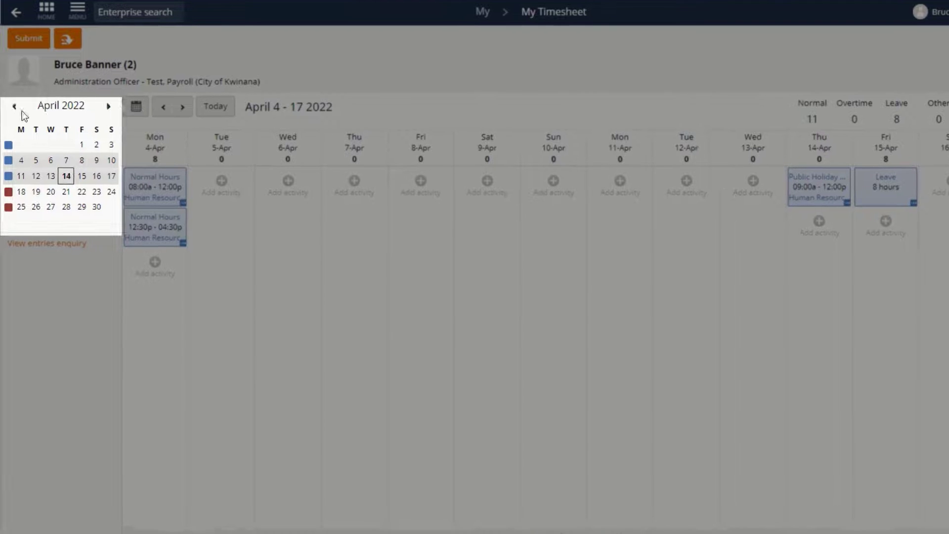
left_click(14, 107)
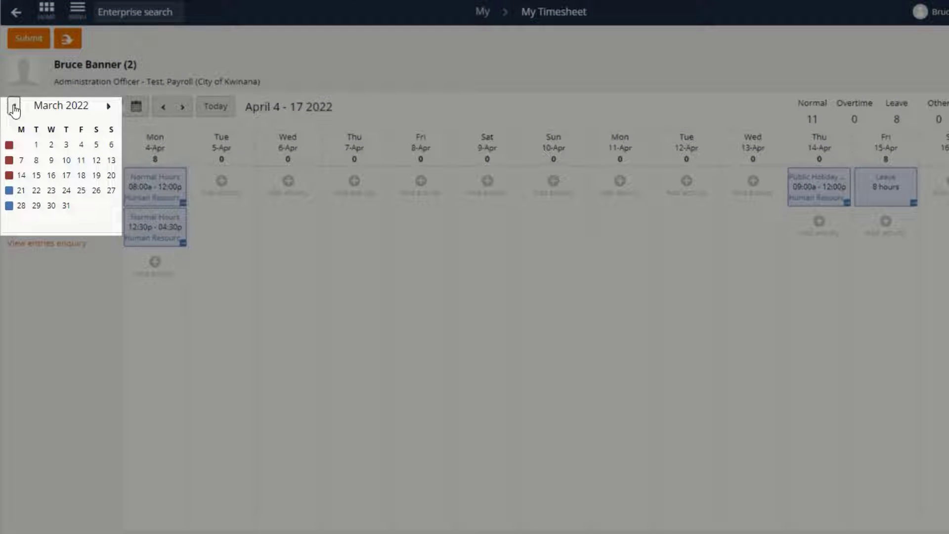
left_click(10, 178)
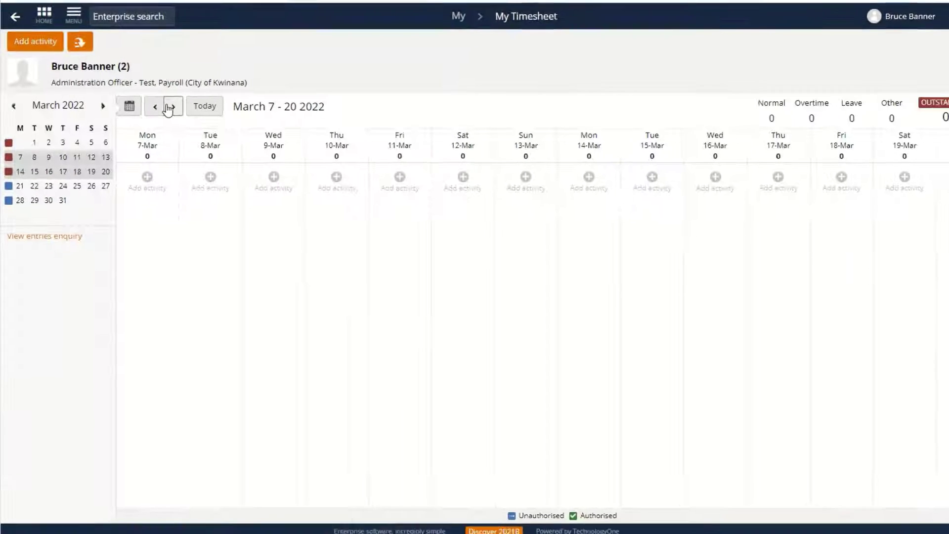
left_click(171, 107)
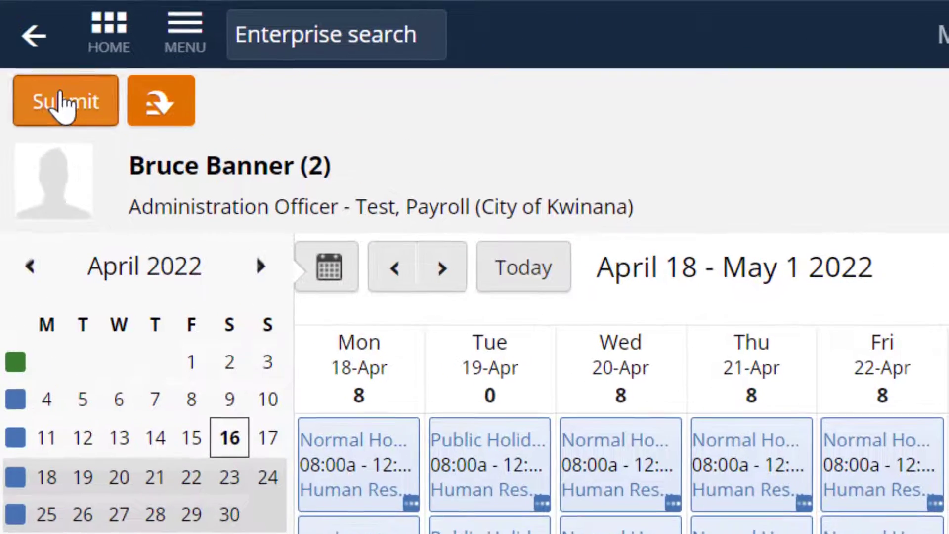
Submit the April 18 - May 1 2022 timesheet.
left_click(30, 40)
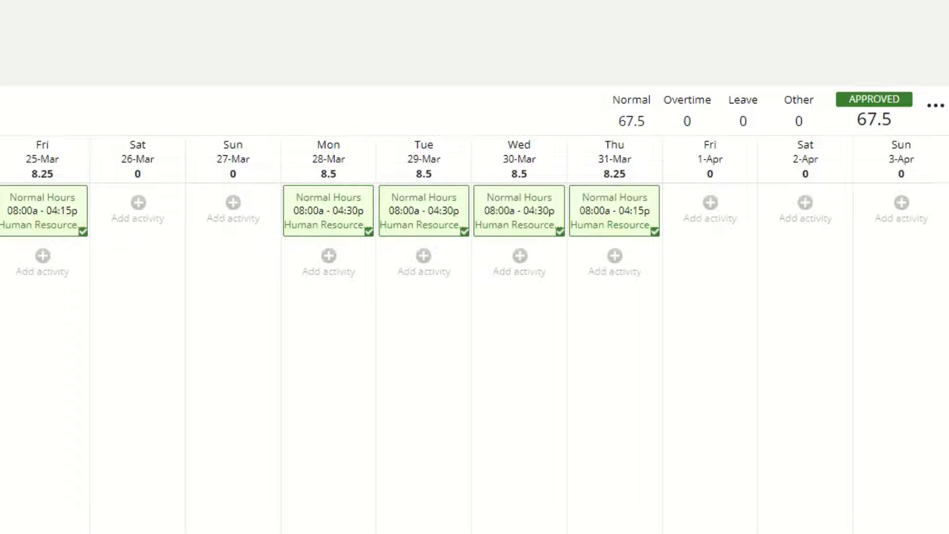
Page forward through the timesheet periods from March 21 - April 3 past May 2 - 15 2022 to examine their approval statuses.
left_click(151, 92)
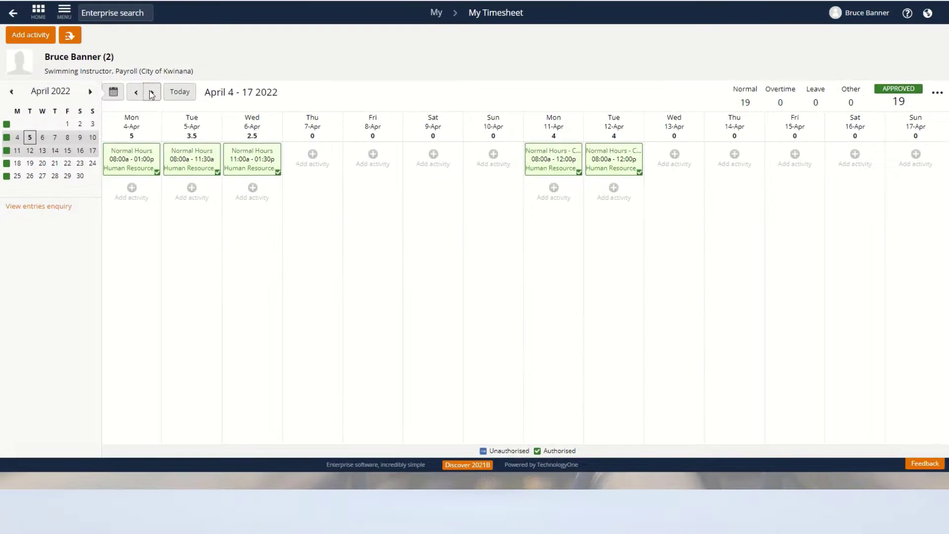
left_click(152, 93)
left_click(152, 93)
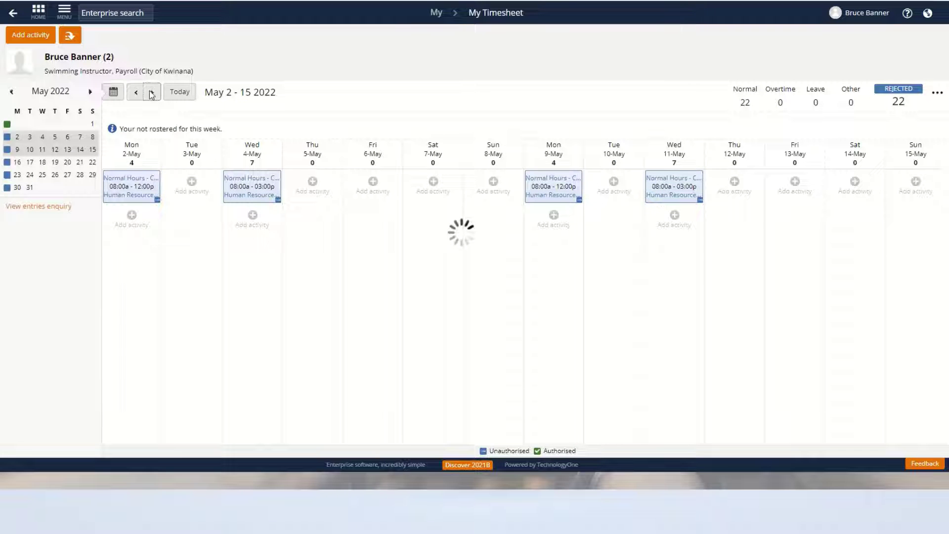
left_click(152, 93)
left_click(152, 93)
left_click(152, 93)
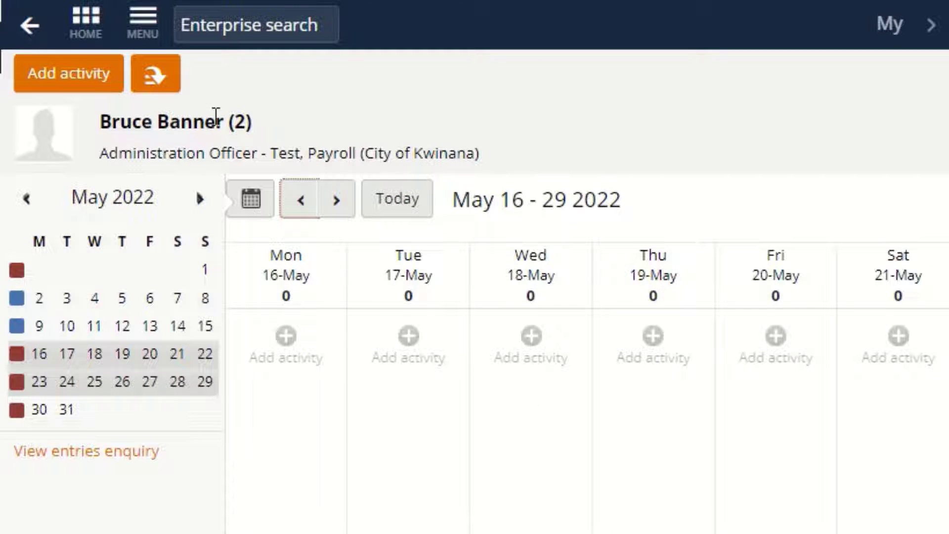
Examine the additional actions available for the May 16 - 29 2022 timesheet, such as Load from work pattern, and dismiss the list.
left_click(166, 85)
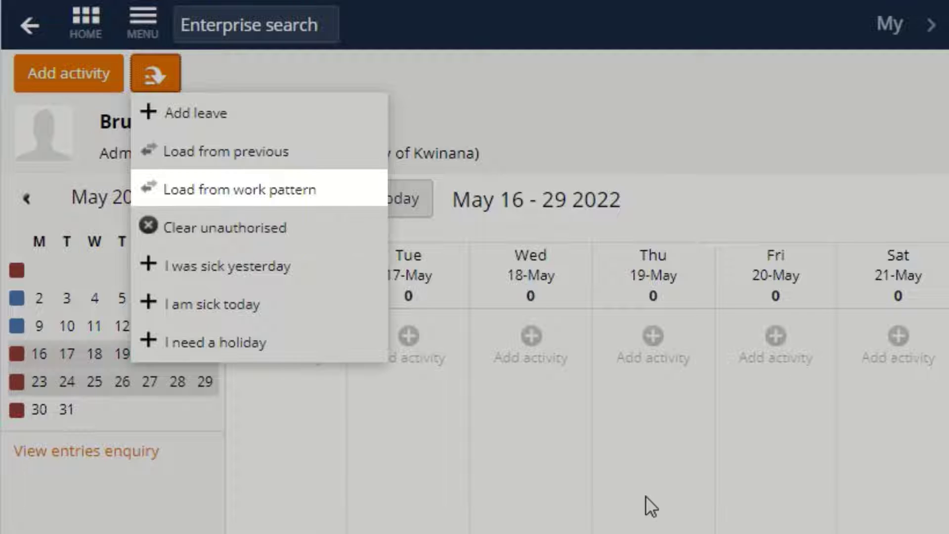
key("Down")
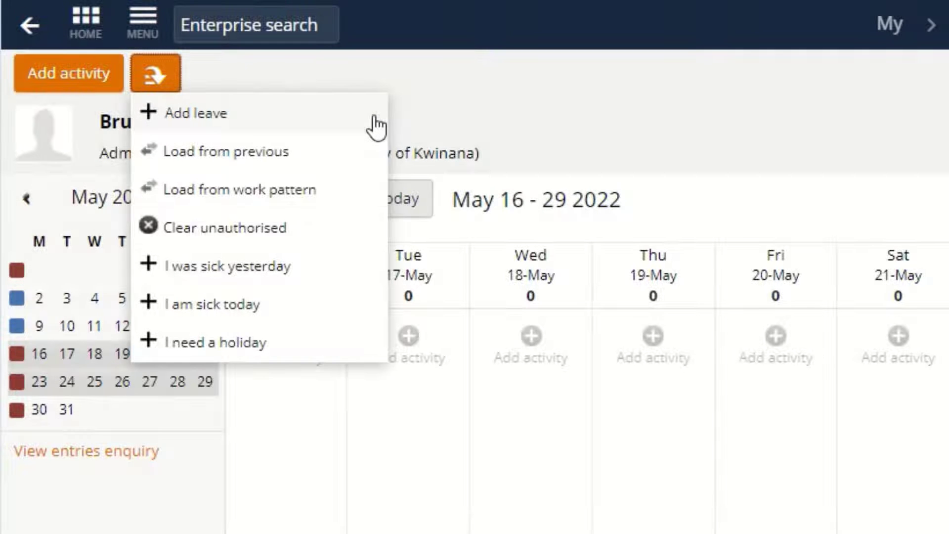
left_click(468, 452)
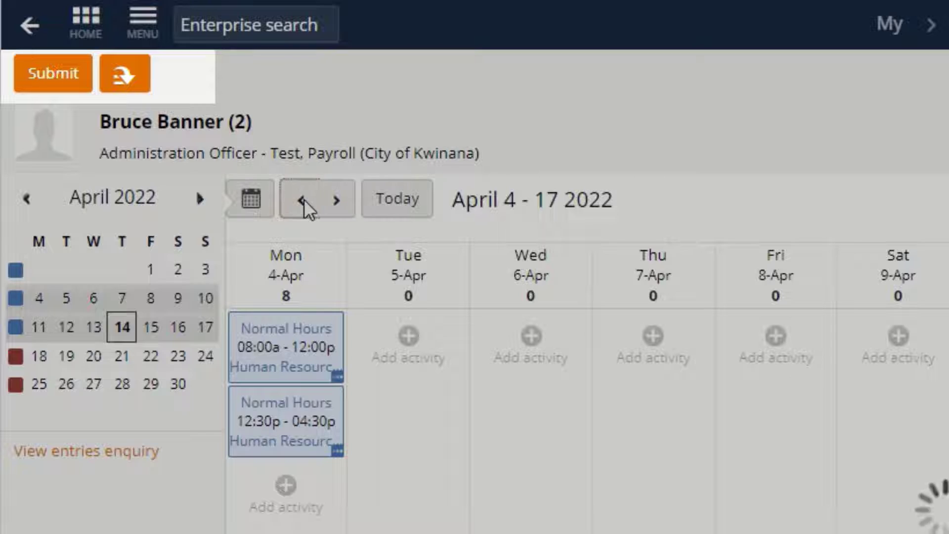
Go back to the March 21 - April 3 2022 timesheet and switch it to the view grouped by activity.
left_click(302, 200)
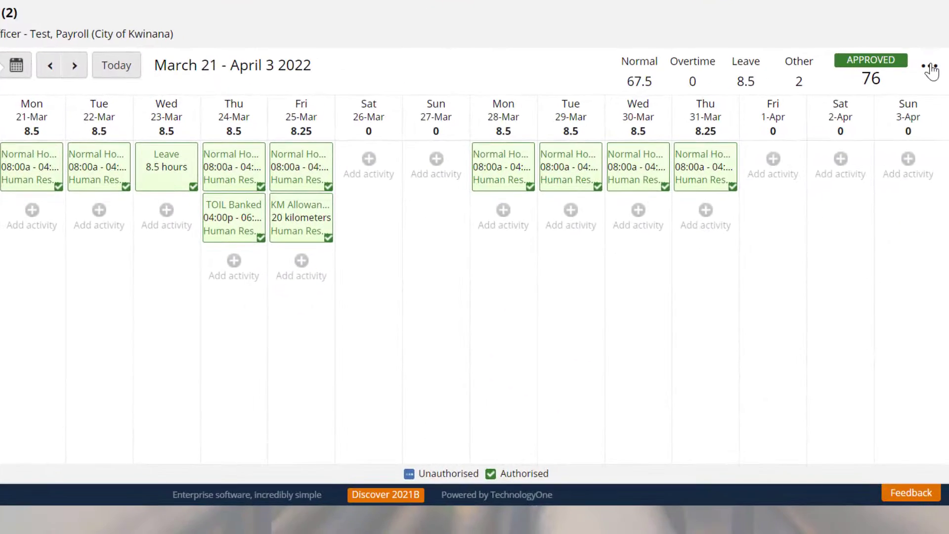
left_click(930, 68)
left_click(913, 118)
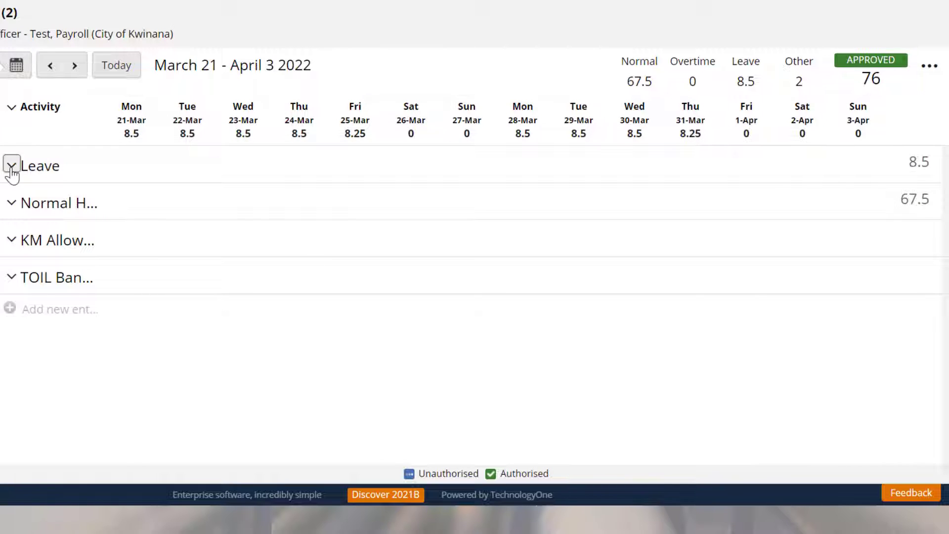
Expand the Leave, Normal Hours, KM Allowance and TOIL Banked groups to examine their daily entries.
left_click(11, 166)
left_click(10, 251)
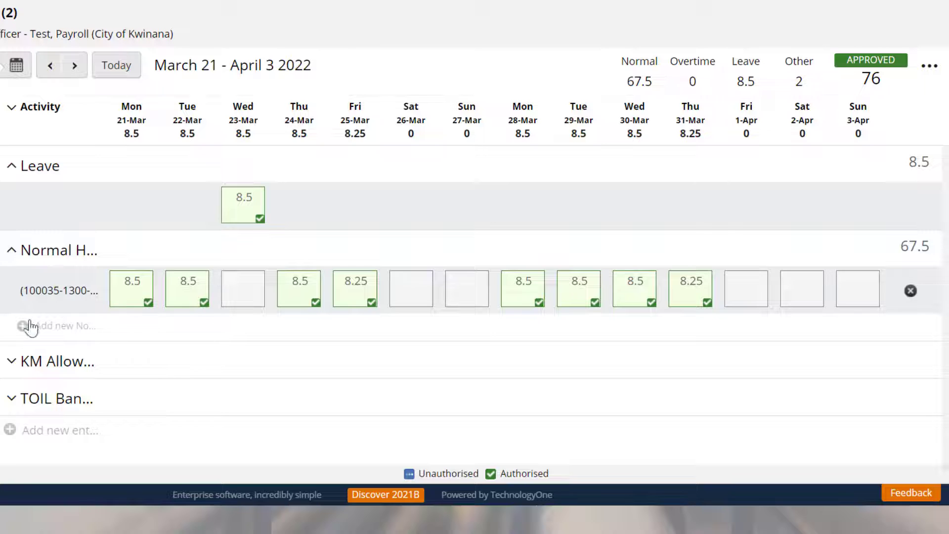
left_click(11, 361)
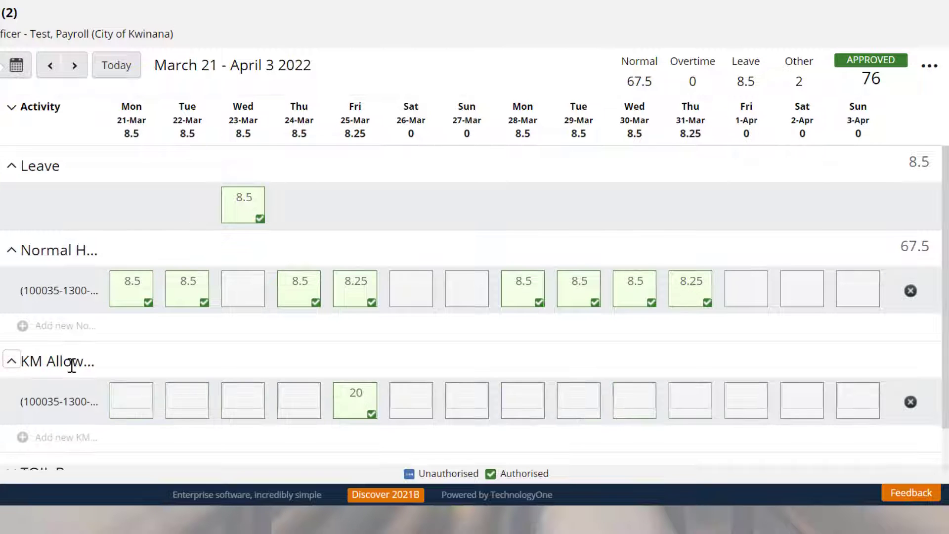
scroll(72, 366, "down", 1)
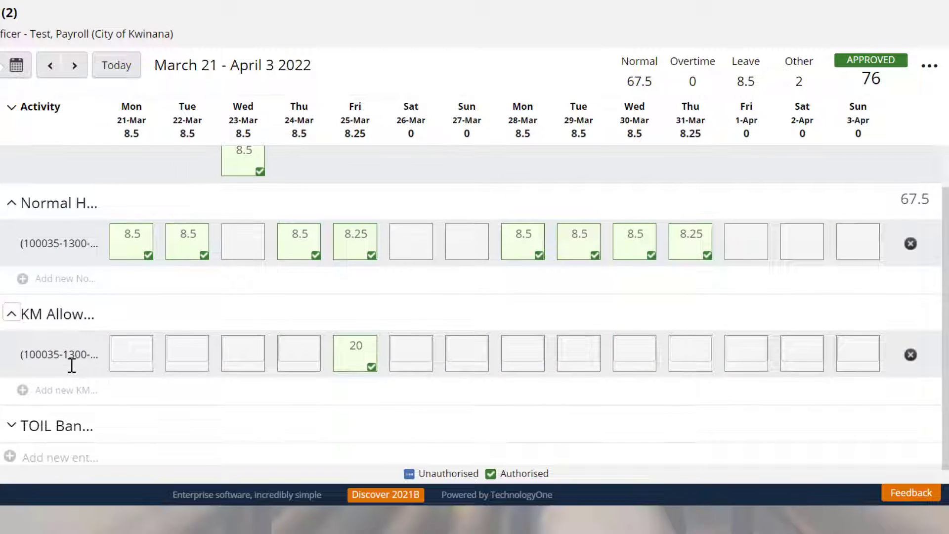
left_click(11, 426)
scroll(165, 418, "down", 2)
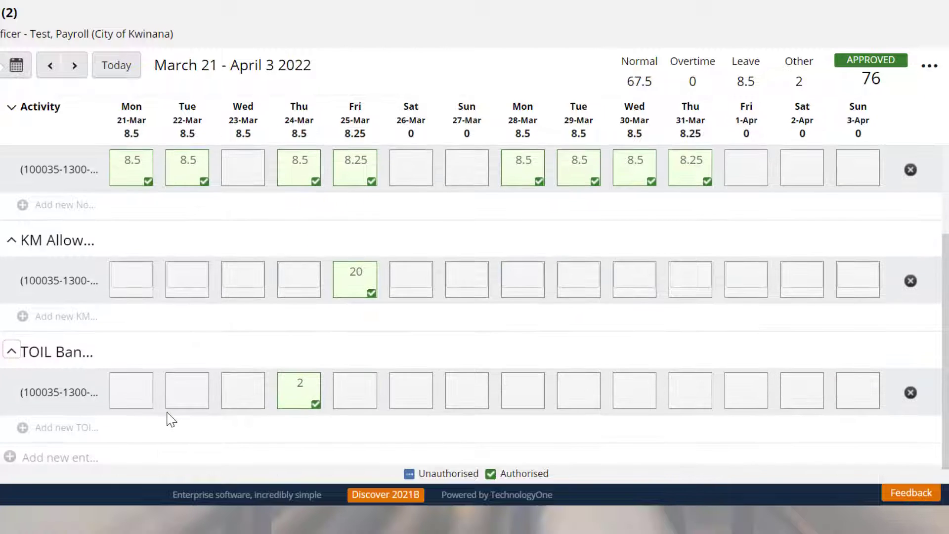
scroll(170, 419, "up", 3)
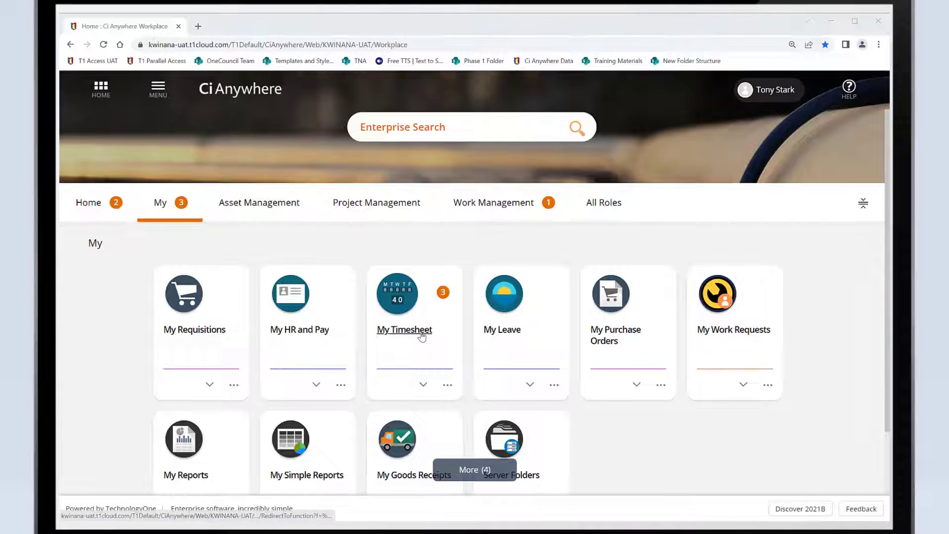
Open My Timesheet, go to the May 16 - 29 2022 period and load its entries from the work pattern.
left_click(422, 336)
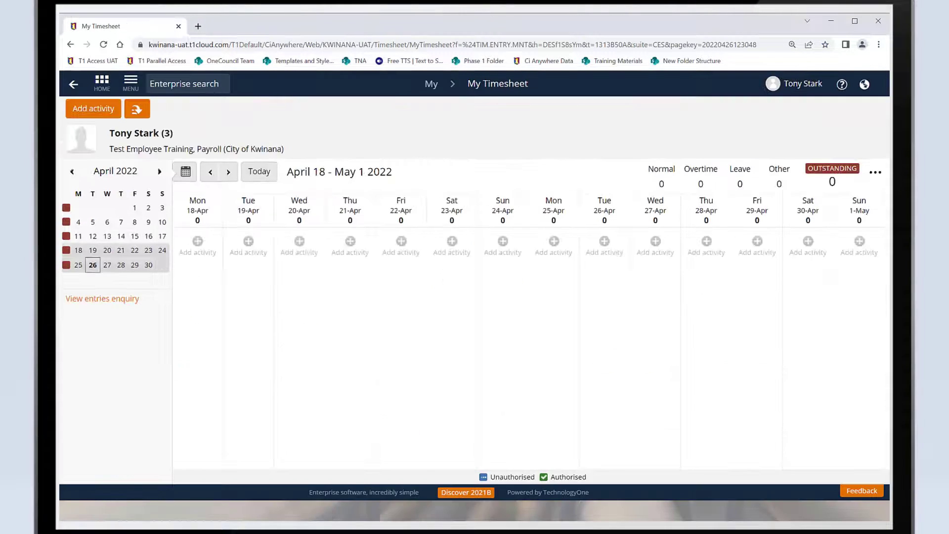
left_click(228, 173)
left_click(227, 173)
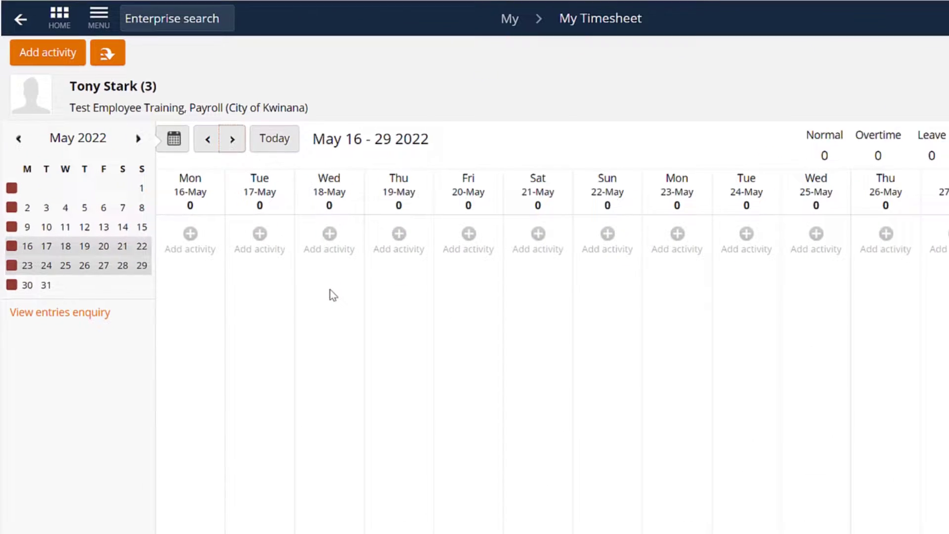
left_click(108, 52)
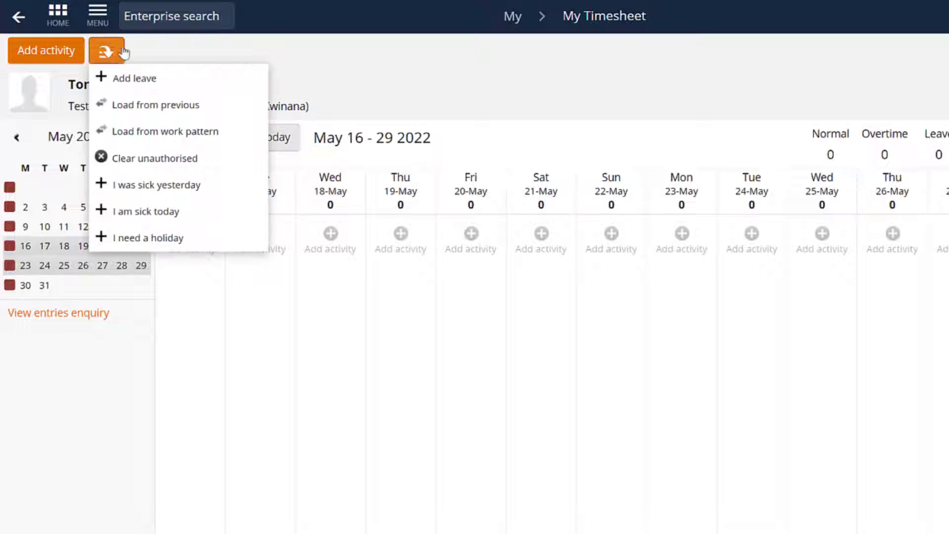
left_click(205, 134)
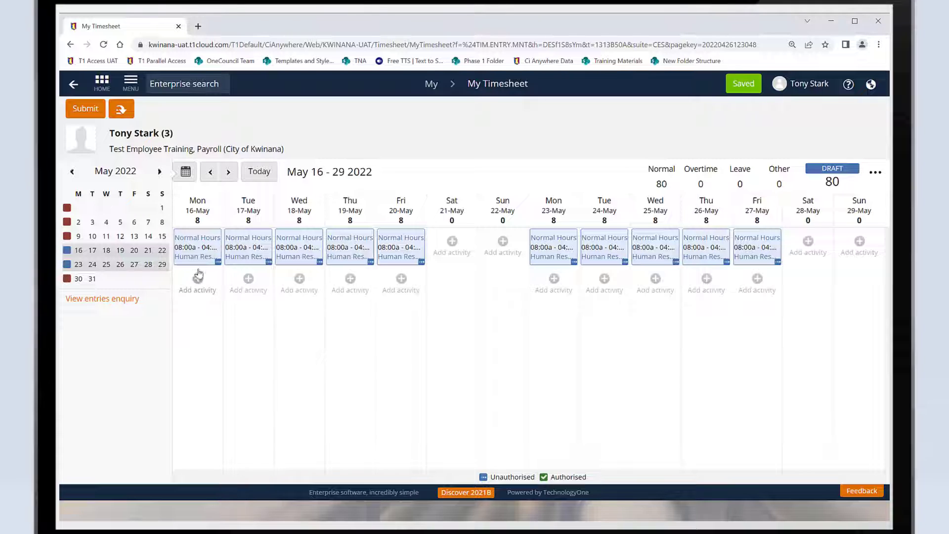
Set the clock-out time of the Monday 16-May Normal Hours entry to 12pm and save it.
left_click(219, 265)
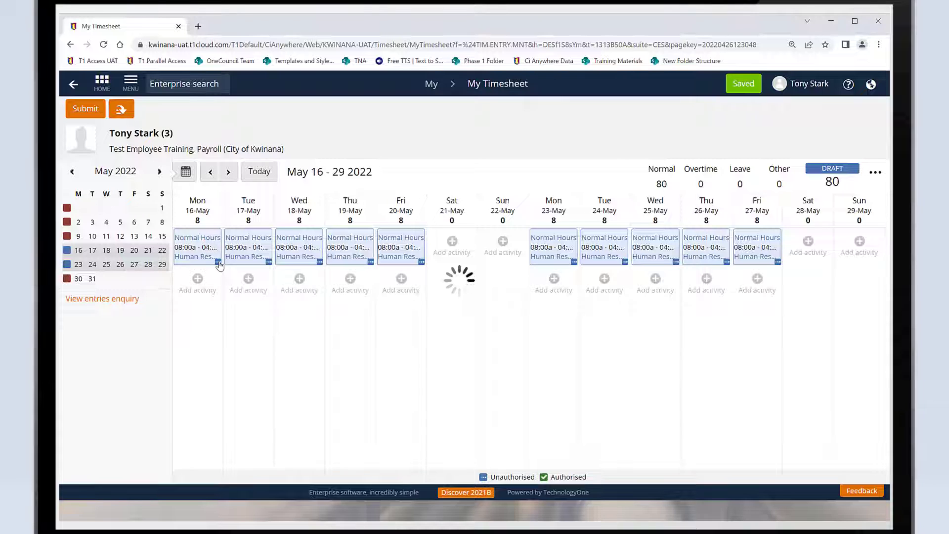
left_click_drag(296, 336, 255, 337)
type("12")
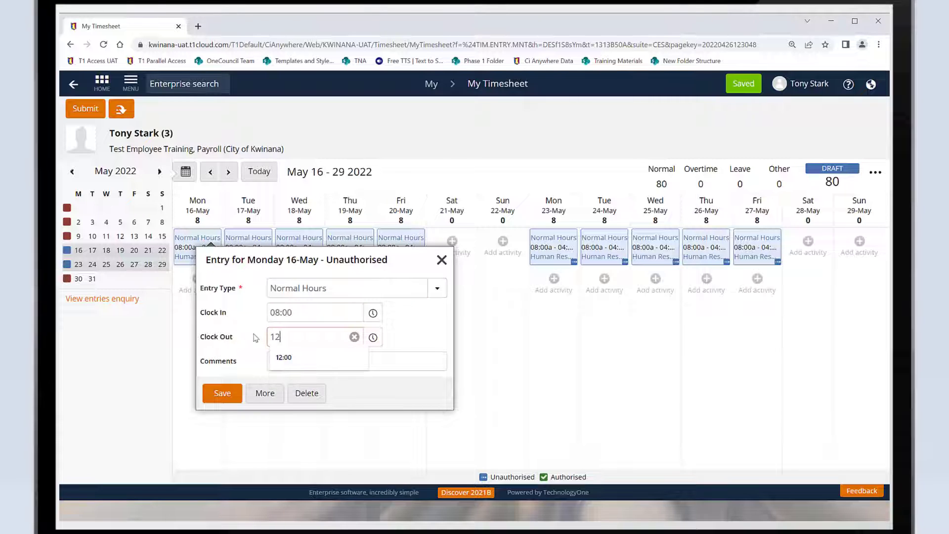
type("pm")
key("Tab")
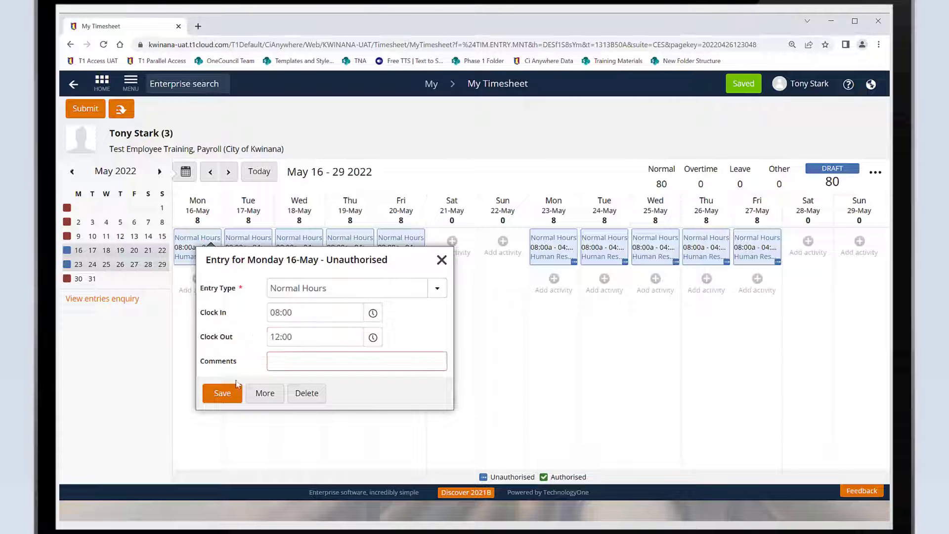
left_click(223, 393)
Set the clock-out time of the Tuesday 17-May Normal Hours entry to 12pm and save it.
left_click(249, 247)
left_click_drag(346, 337, 296, 338)
Set the clock-out time of the remaining Normal Hours entries, from Wednesday 18-May to Friday 27-May, to 12pm.
type("12pm")
key("Tab")
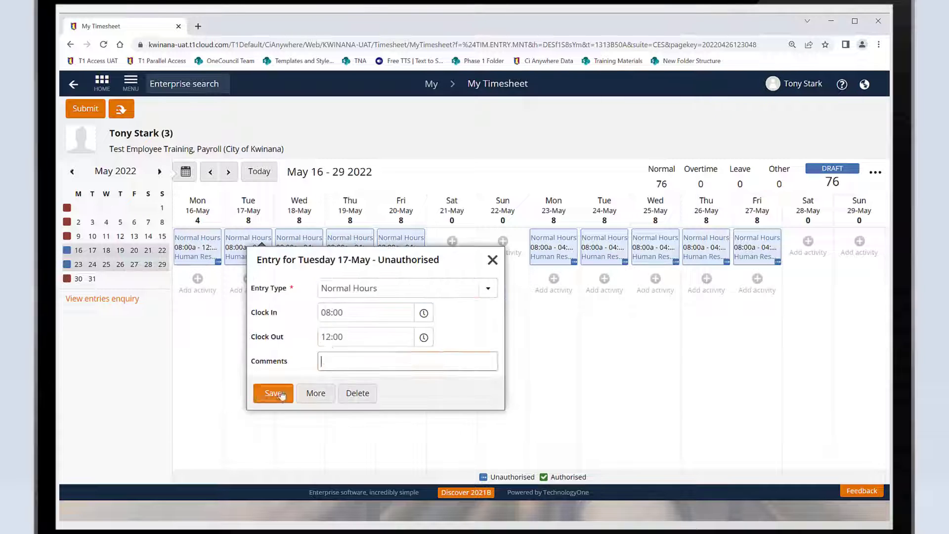
left_click(278, 394)
left_click(350, 247)
left_click(401, 247)
left_click(604, 247)
left_click(398, 393)
left_click(656, 247)
left_click_drag(519, 337, 439, 335)
type("12pm")
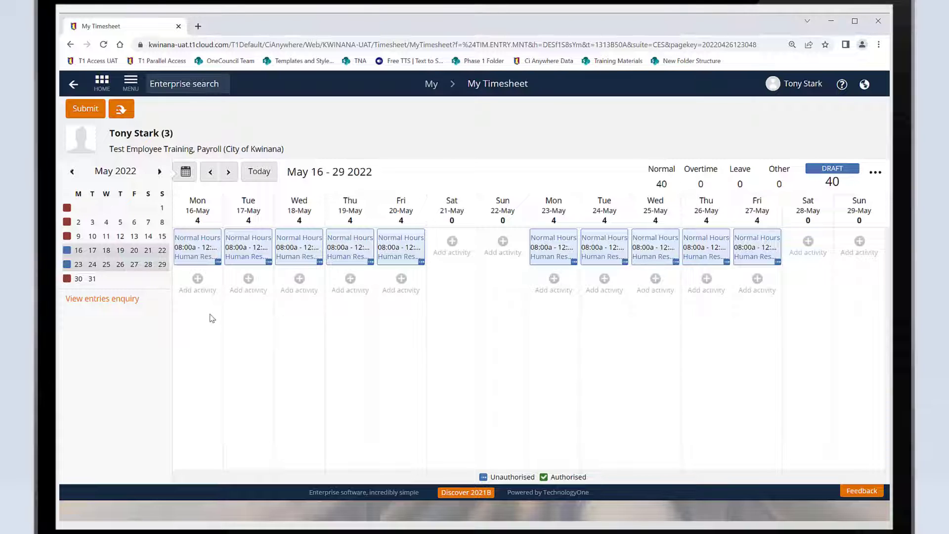
Add a second Normal Hours entry for Monday 16-May, clocking in at 12:30pm and out at 4:30pm.
left_click(198, 284)
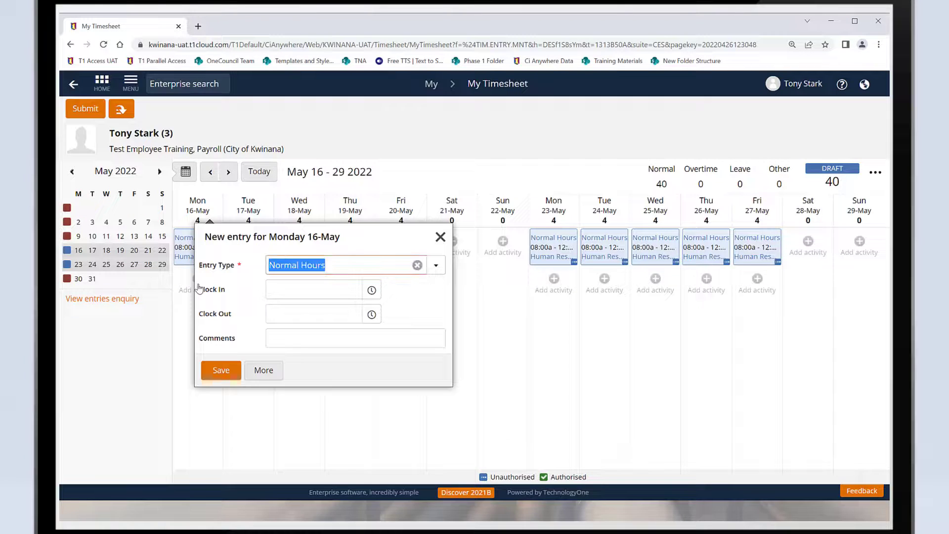
left_click(437, 267)
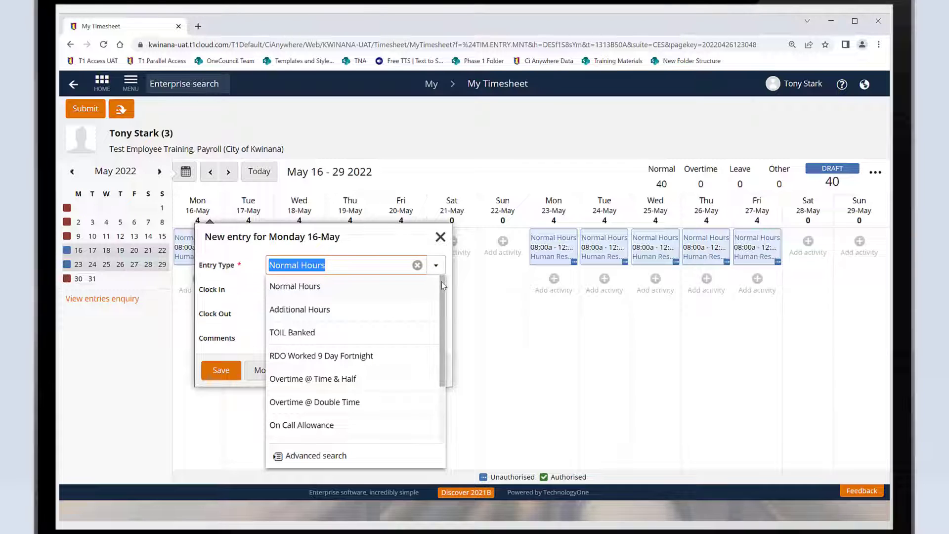
mouse_move(441, 281)
left_mouse_down()
mouse_move(432, 354)
mouse_move(440, 284)
left_mouse_up()
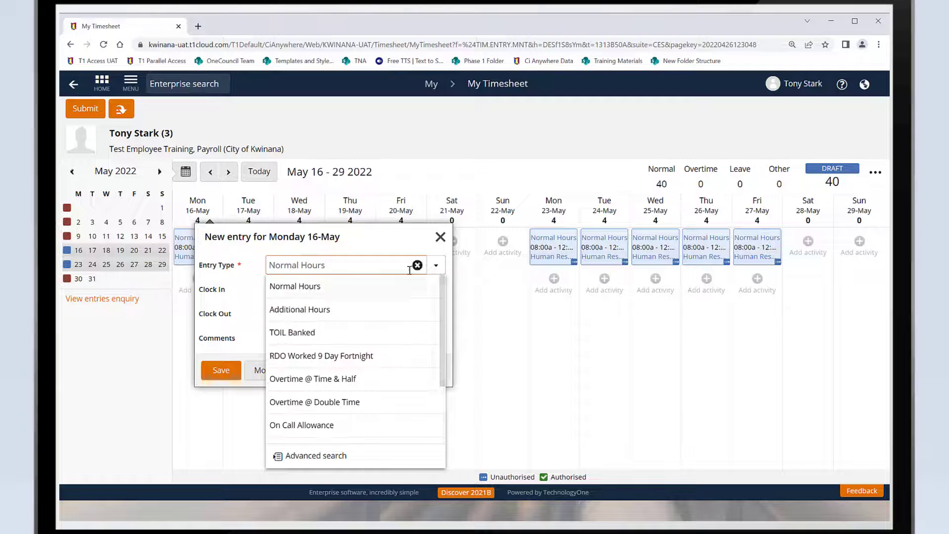
left_click(294, 290)
left_click(294, 290)
type("12")
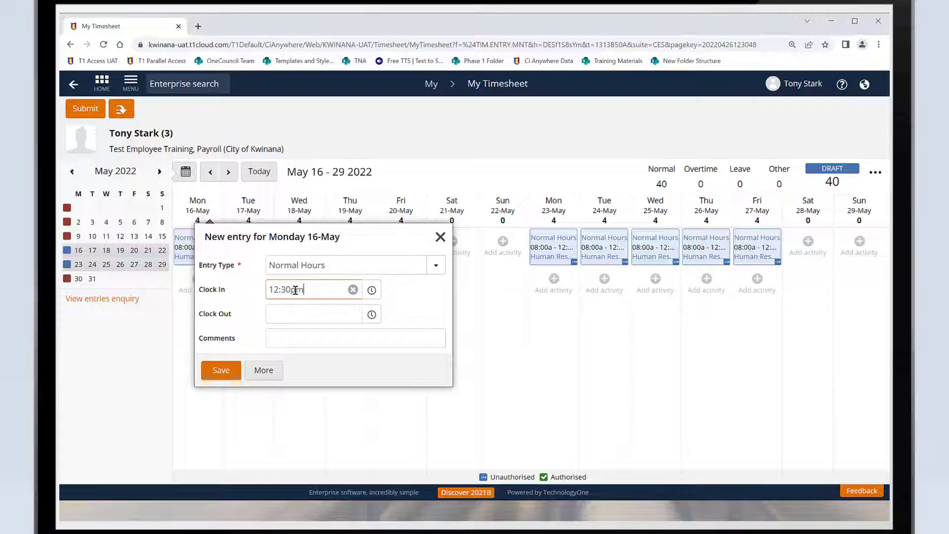
type(":30pm")
key("Tab")
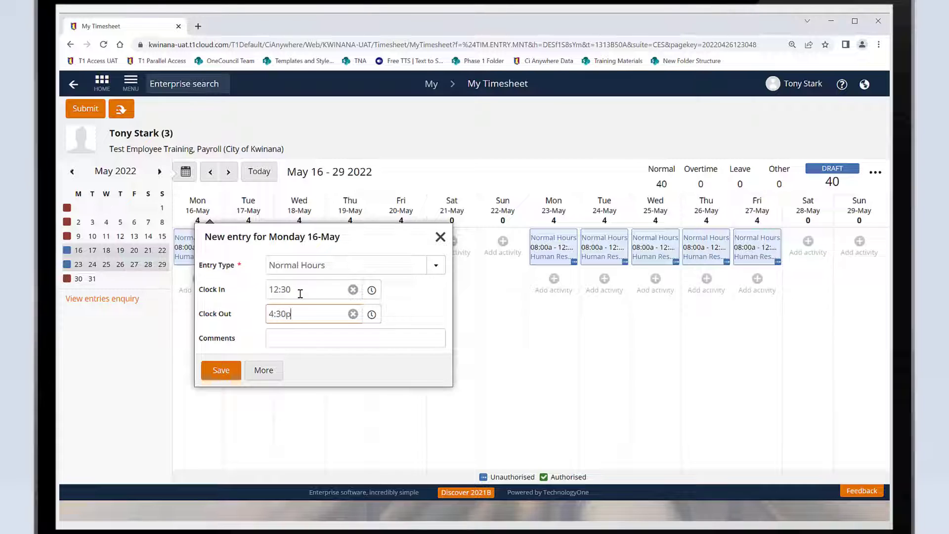
left_click(222, 371)
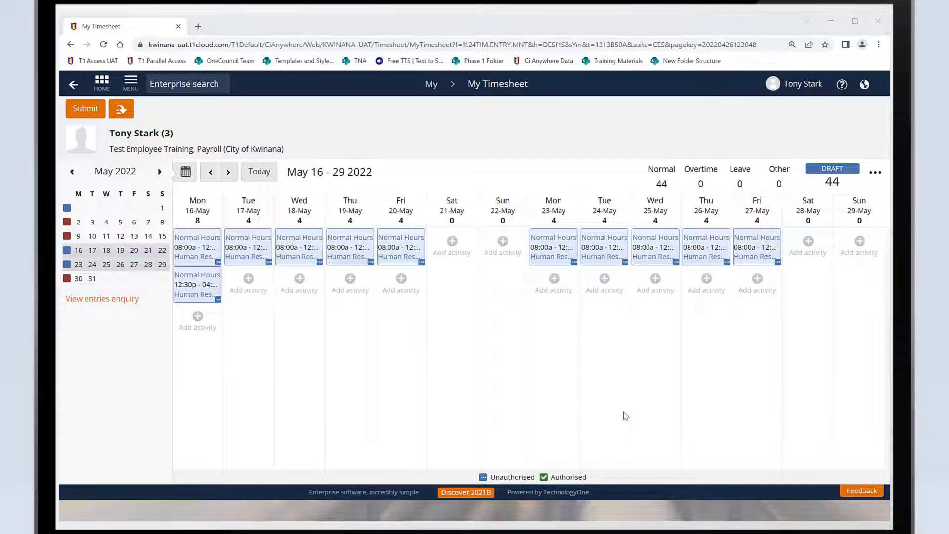
Add a second Normal Hours entry for Tuesday 17-May with clock in 12:30 and clock out 04:00.
left_click(248, 278)
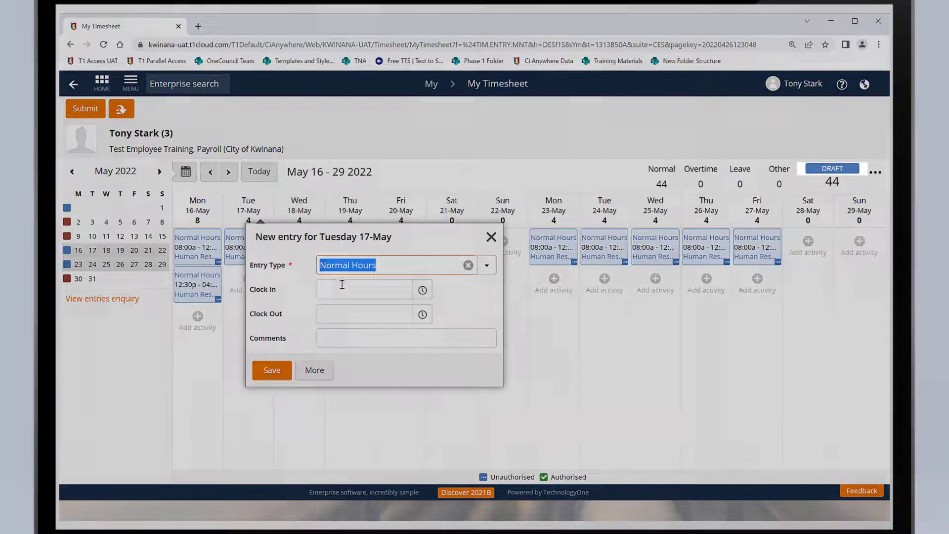
left_click(343, 289)
type("12:30p")
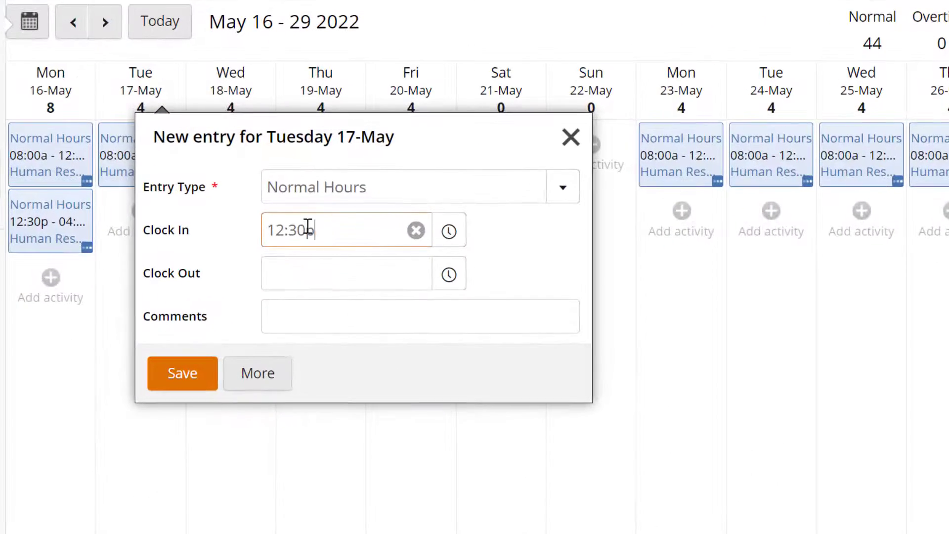
key("Tab")
type("4")
key("Tab")
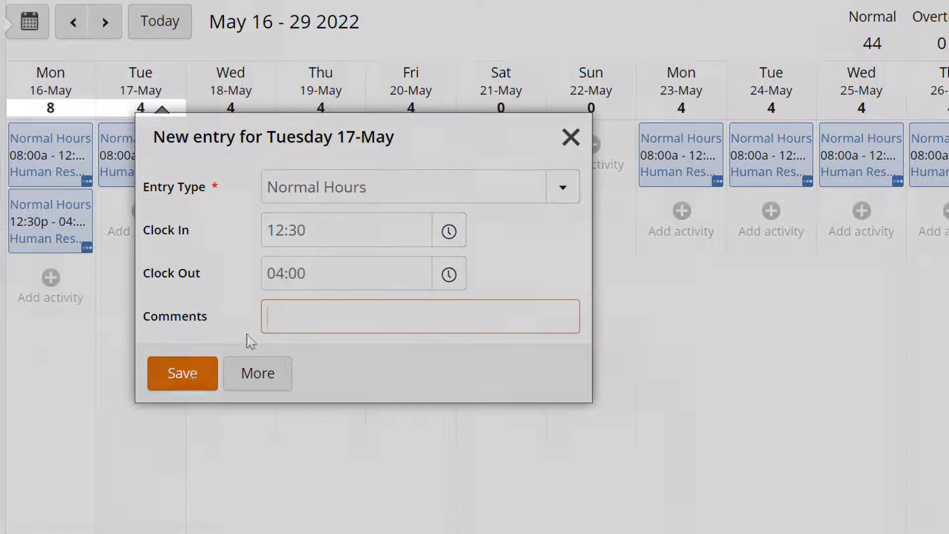
left_click(187, 375)
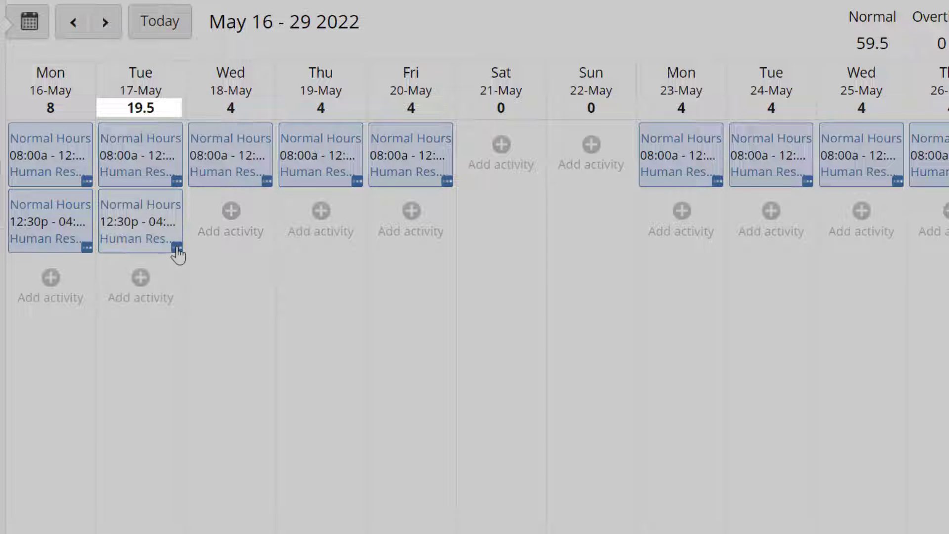
Correct the clock-out time of the second Tuesday 17-May entry to 4:30pm and save it.
left_click(178, 251)
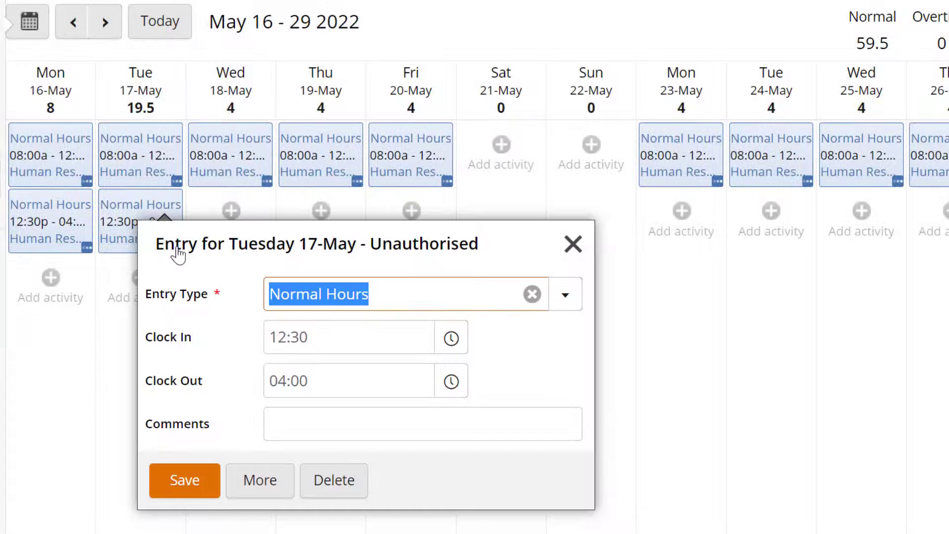
left_click(316, 378)
left_click_drag(316, 378, 255, 381)
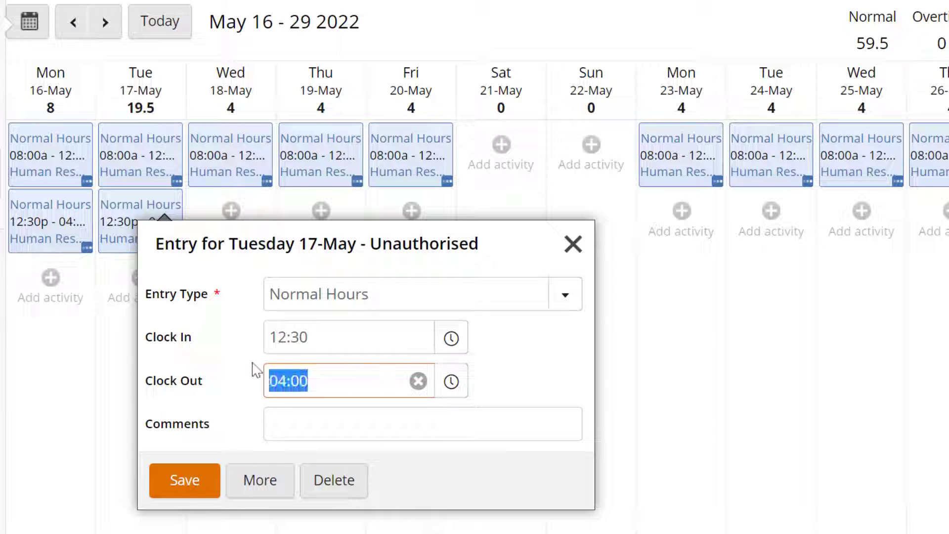
type("4:30")
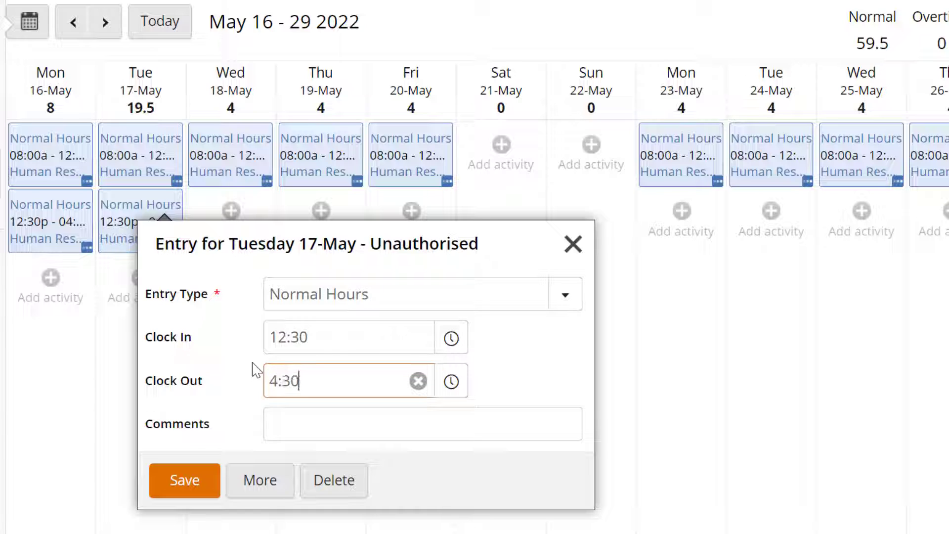
type("pm")
key("Tab")
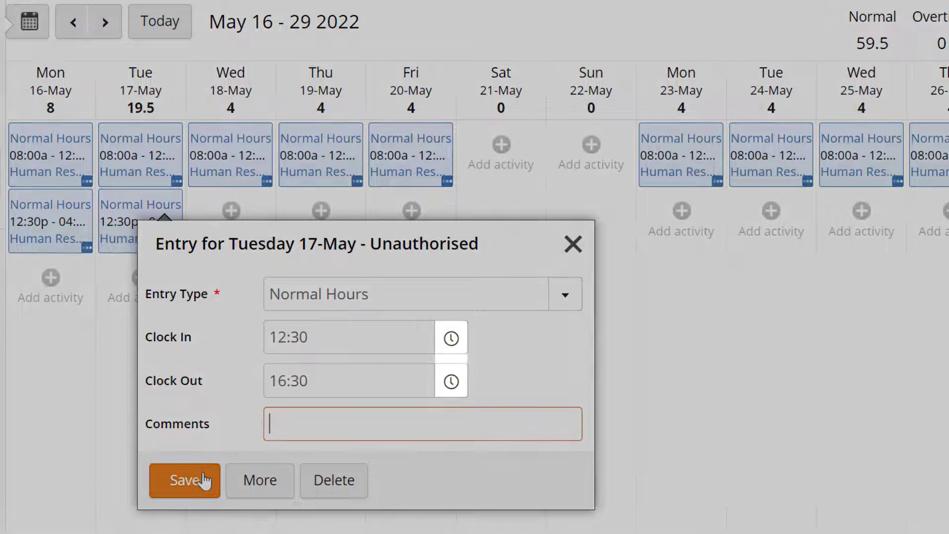
left_click(202, 480)
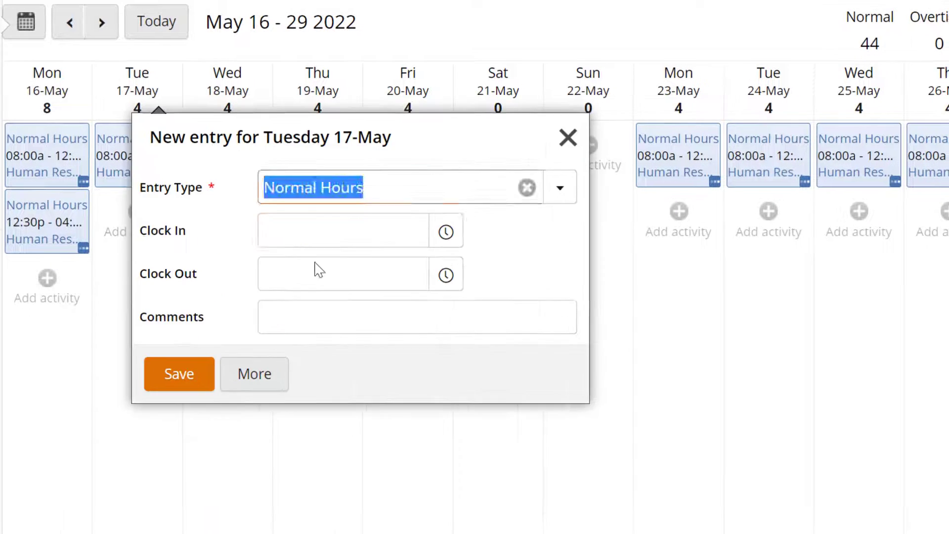
Add afternoon Normal Hours entries from 12:30pm to 4:30pm for Tuesday 17-May through Friday 20-May.
key("Tab")
type("12:30")
key("Tab")
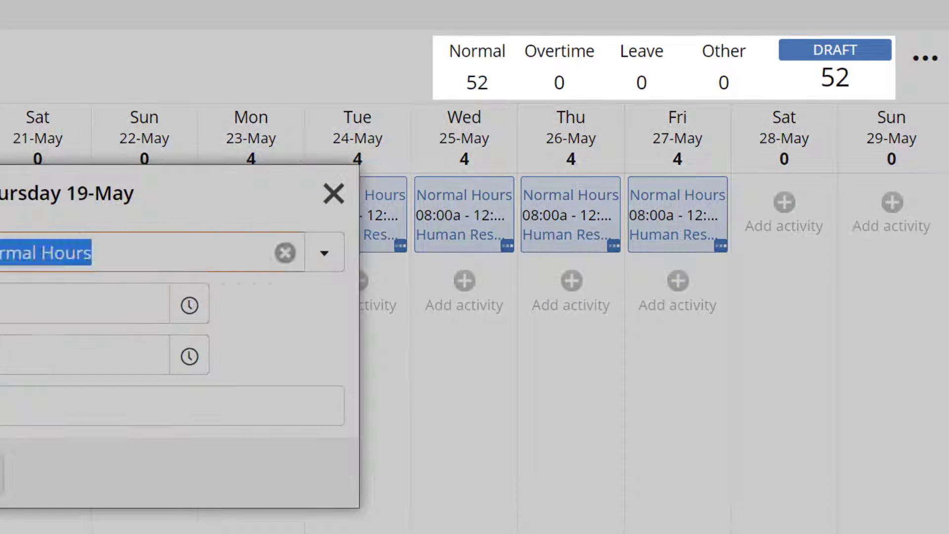
key("Tab")
type("12:30")
key("Tab")
type("4:30p")
key("Return")
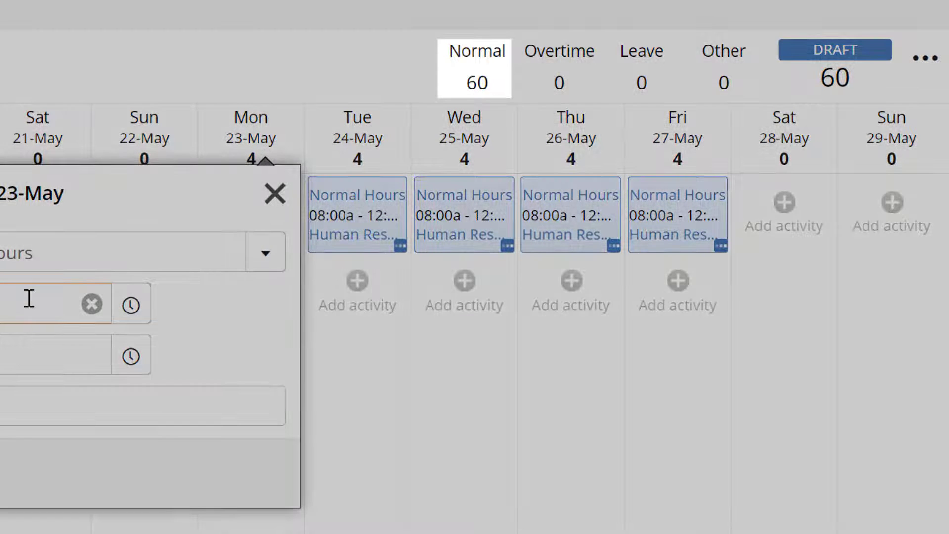
Complete and save the afternoon Normal Hours entry for Monday 23-May, from 12:30pm to 4:30pm.
key("Tab")
key("Tab")
key("Return")
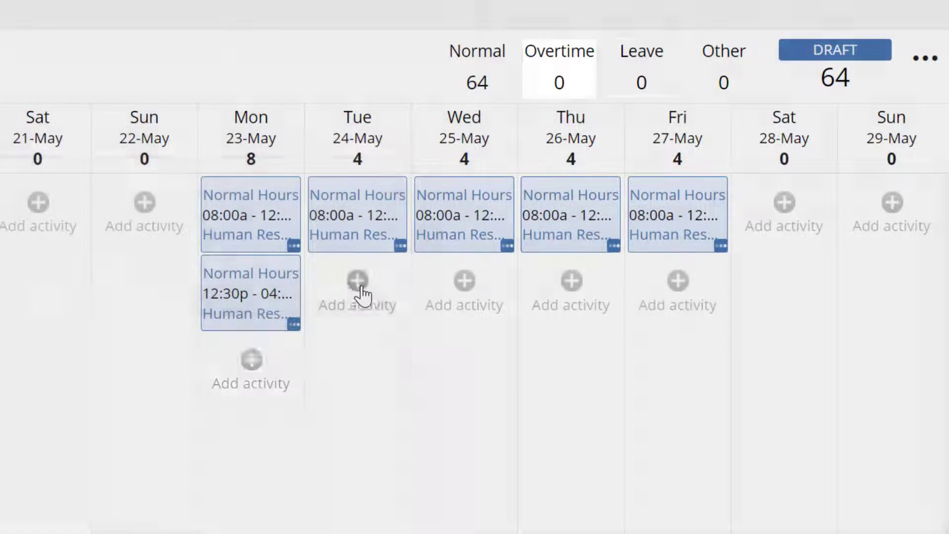
Add an afternoon Normal Hours entry for Tuesday 24-May with clock in 12:30 and clock out 16:30.
left_click(359, 284)
left_click(102, 309)
type("12:30")
key("Tab")
type("4:30p")
left_click(99, 310)
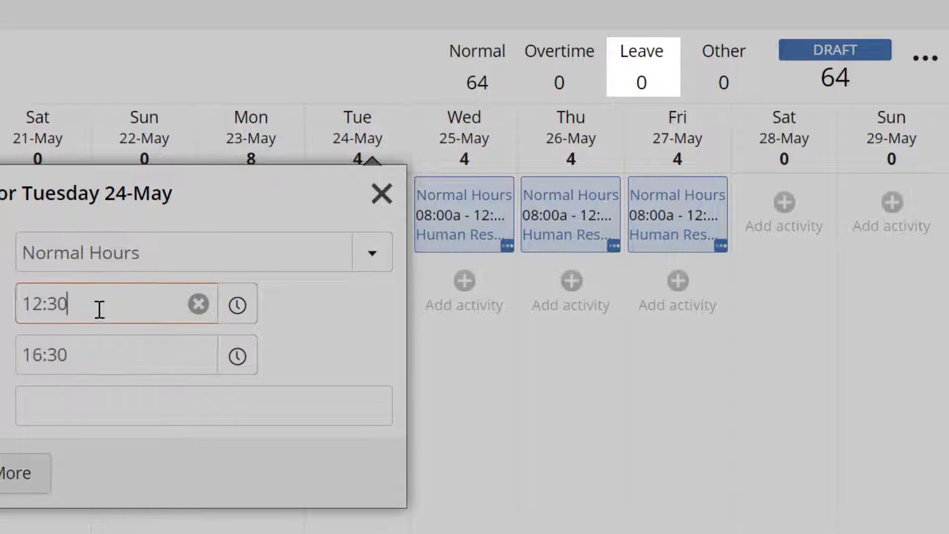
key("Tab")
key("Tab")
key("Return")
Add an afternoon Normal Hours entry for Wednesday 25-May, clocking in at 12:30 and out at 4:30pm.
left_click(431, 303)
left_click(243, 312)
type("12:30")
key("Tab")
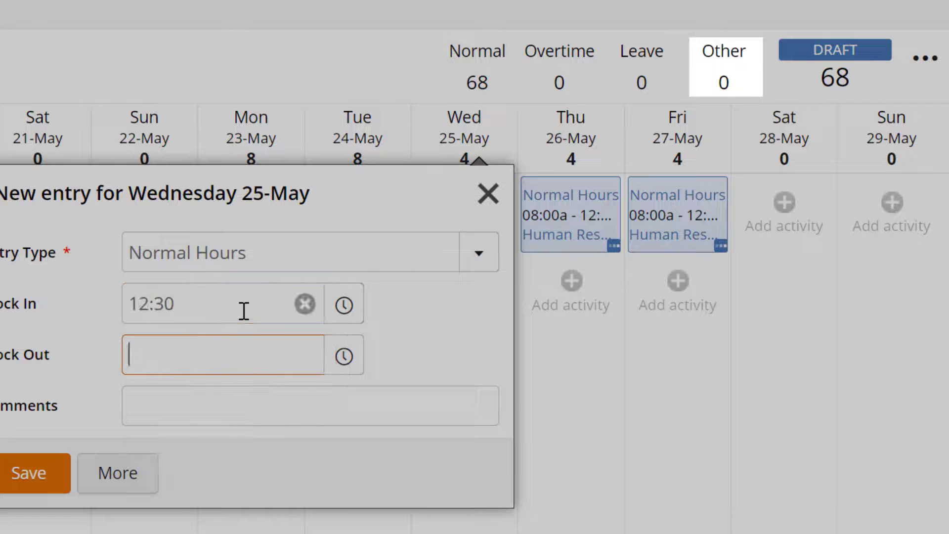
type("14:30pm")
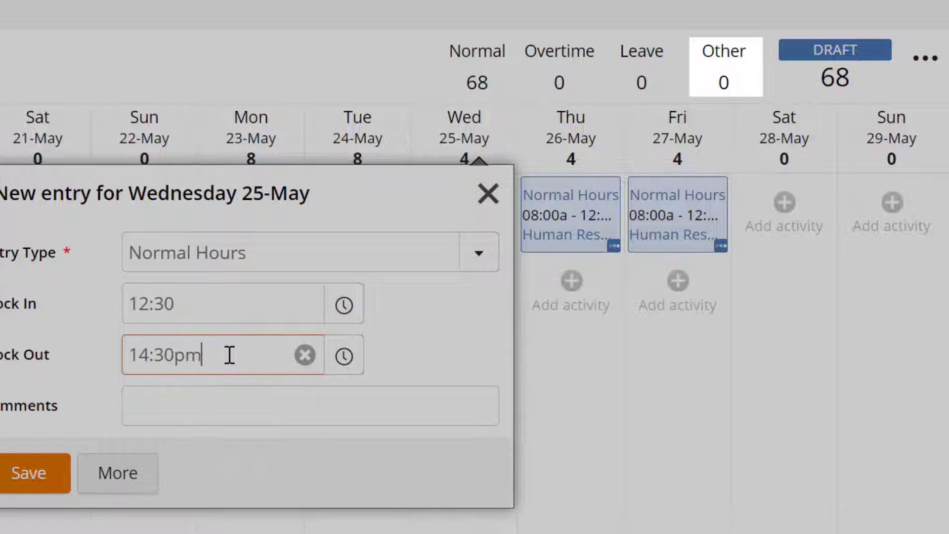
left_click(55, 470)
Add an afternoon Normal Hours entry for Thursday 26-May, clocking in at 12:30pm and out at 4:30pm.
left_click(571, 291)
left_click(358, 303)
type("12:30pm")
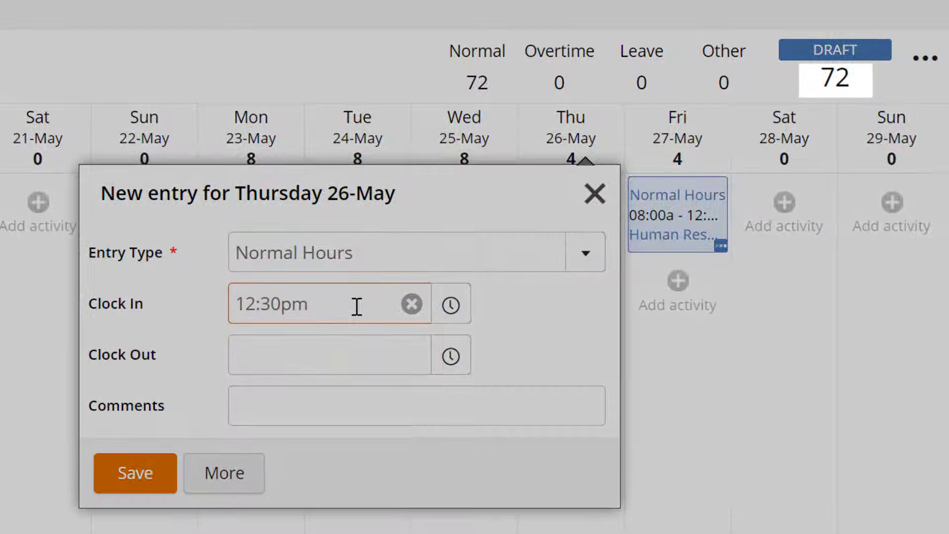
key("Tab")
key("Tab")
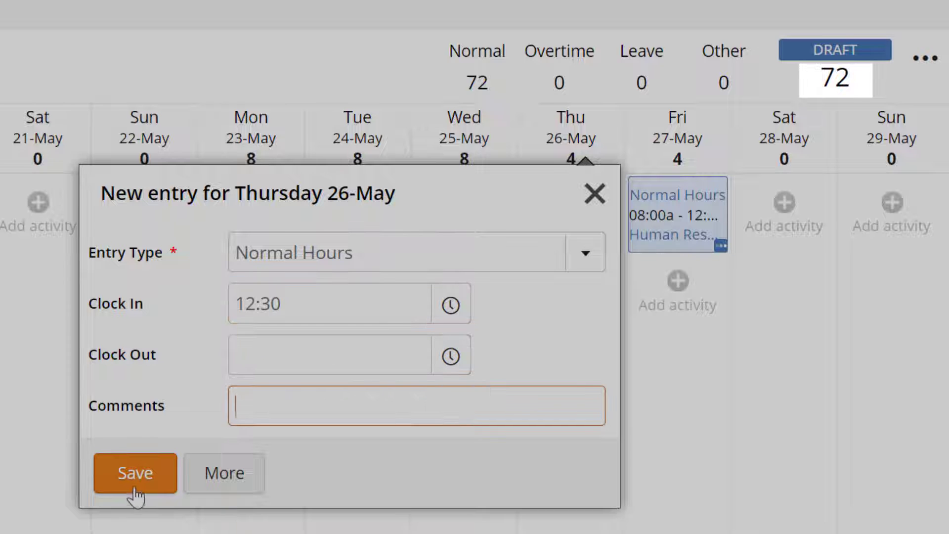
left_click(282, 361)
type("4:30pm")
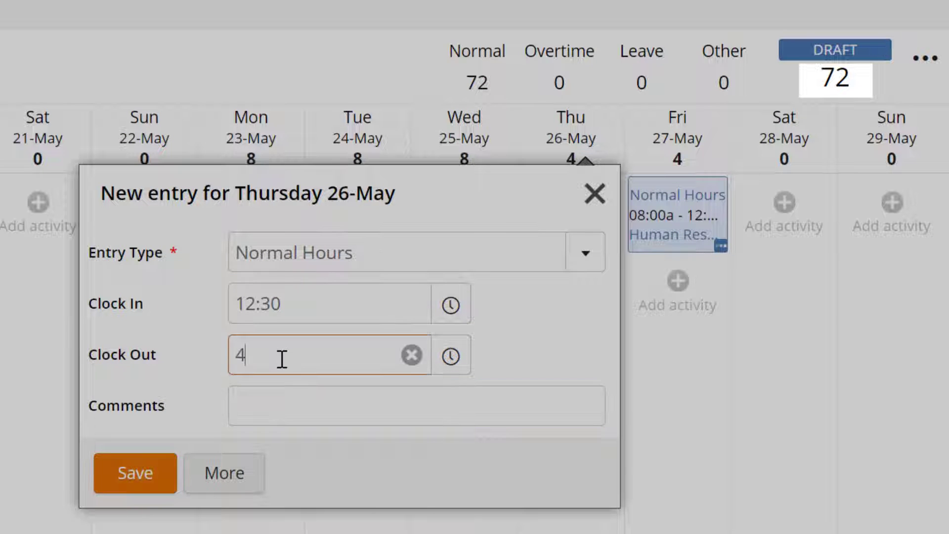
key("Tab")
left_click(170, 474)
Add an afternoon Normal Hours entry for Friday 27-May, clocking in at 12:30pm and out at 4:30pm.
left_click(677, 292)
left_click(445, 312)
type("12:30pm")
key("Tab")
type("4:30pm")
key("Tab")
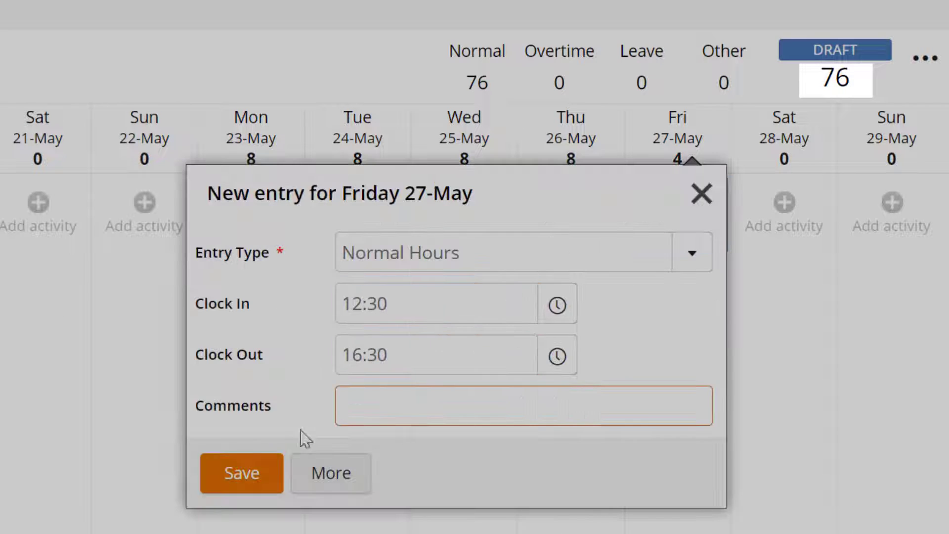
left_click(245, 470)
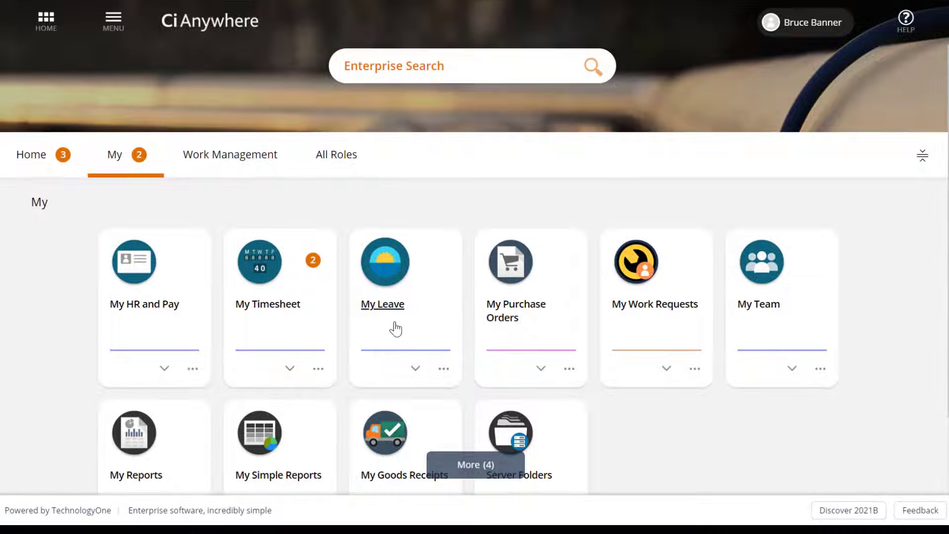
Open My Timesheet and start a new leave request from the April 4 - 17 2022 period.
left_click(389, 304)
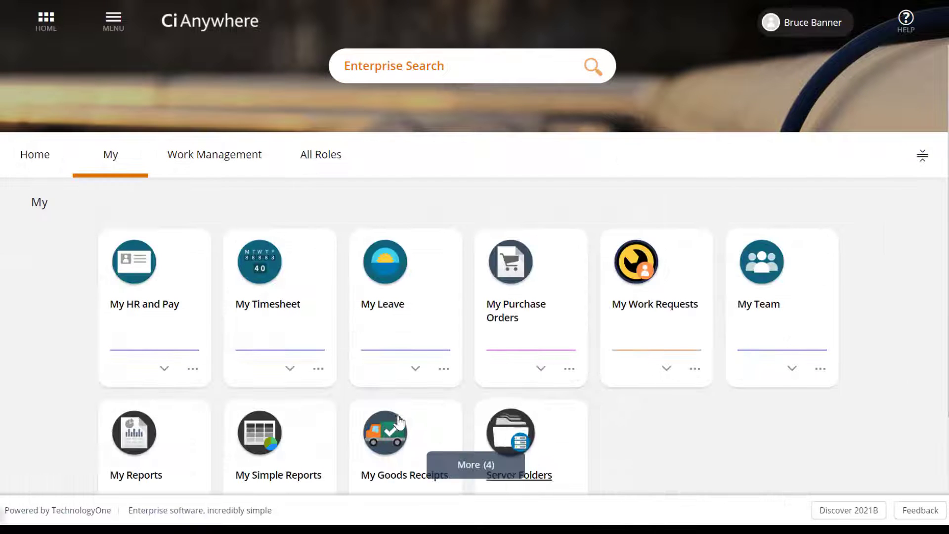
left_click(271, 311)
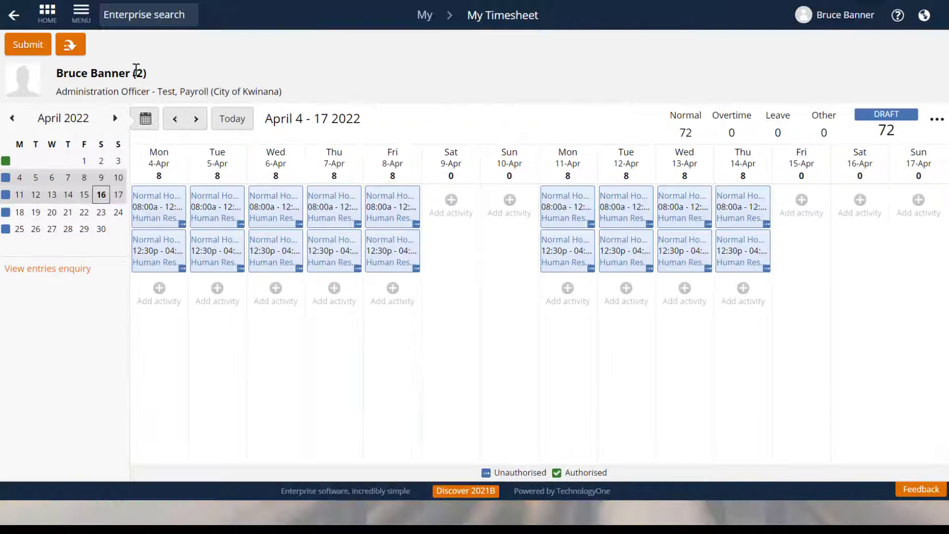
left_click(70, 43)
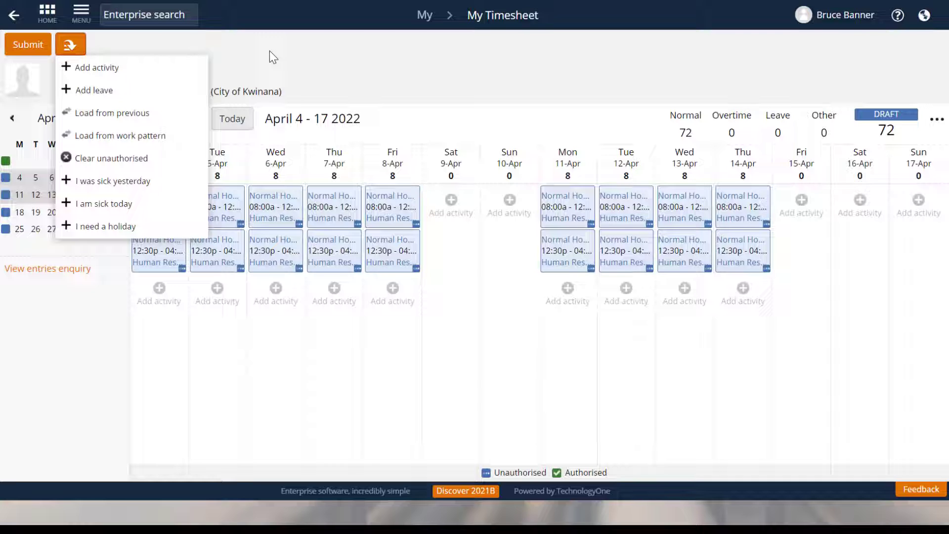
left_click(171, 93)
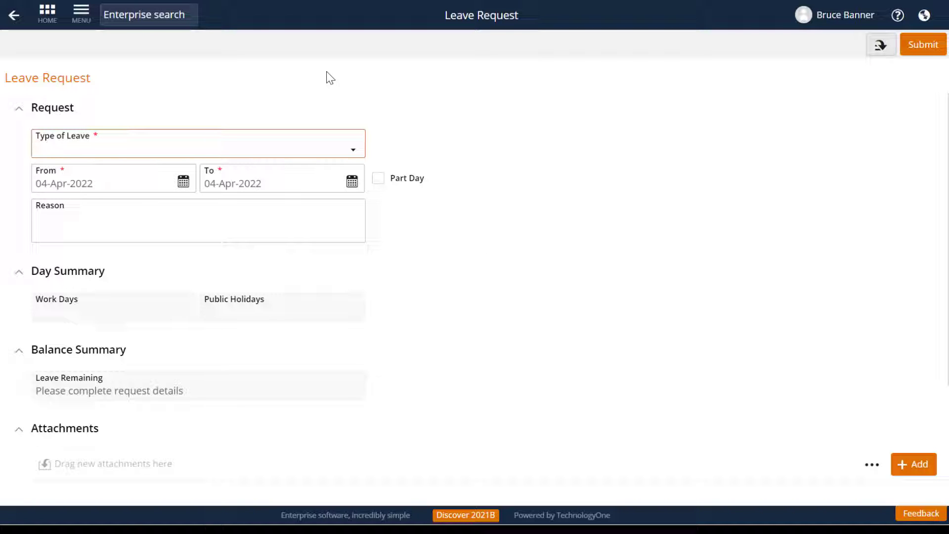
Set the type of leave to Personal Leave (with certificate) and look through the other available leave types.
left_click(343, 151)
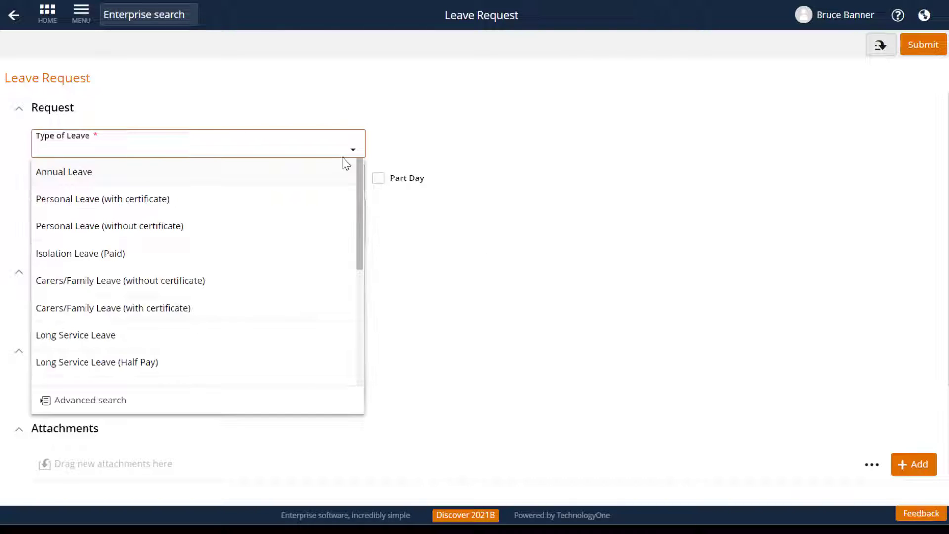
left_click(298, 206)
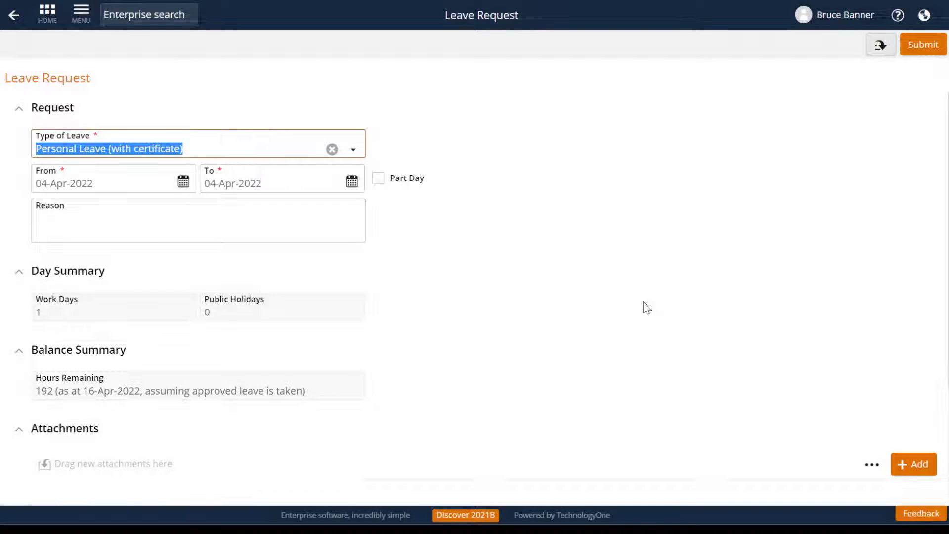
left_click(353, 151)
left_click(353, 152)
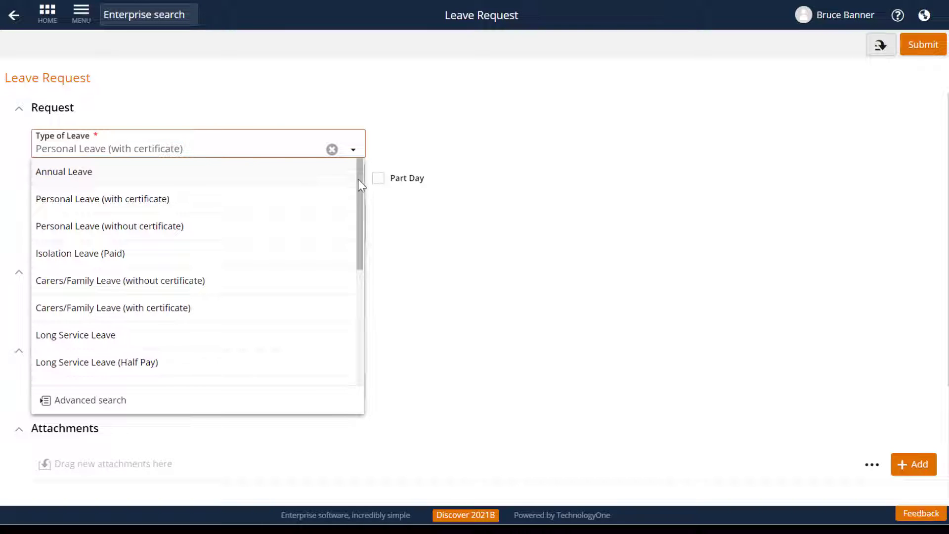
scroll(363, 220, "down", 2)
left_click_drag(363, 220, 336, 317)
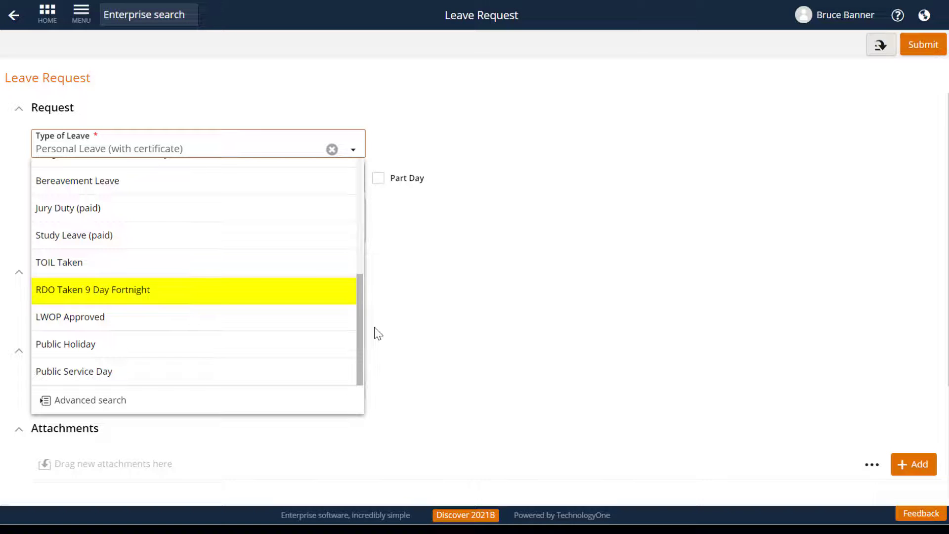
left_click(454, 322)
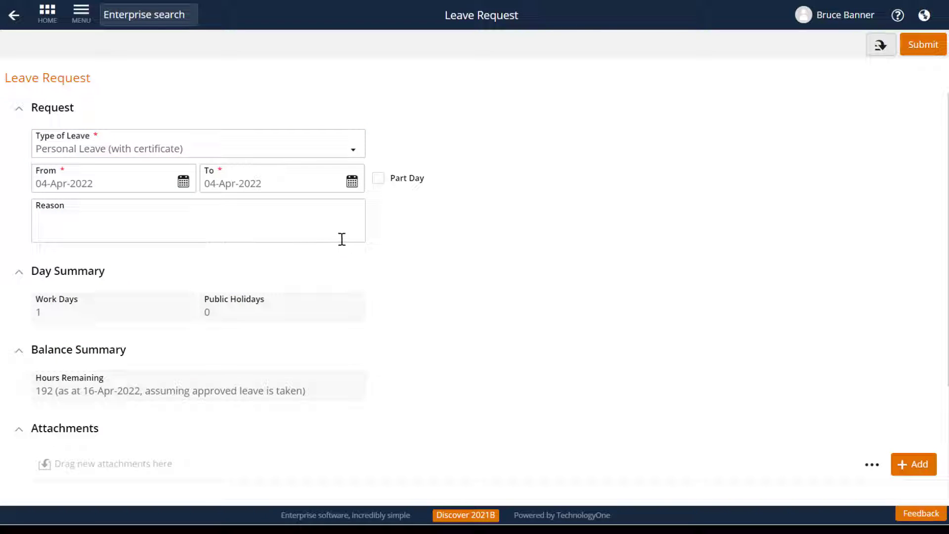
Set the leave date to 15-Apr-2022 and make it a part-day request of 4 units.
left_click(183, 182)
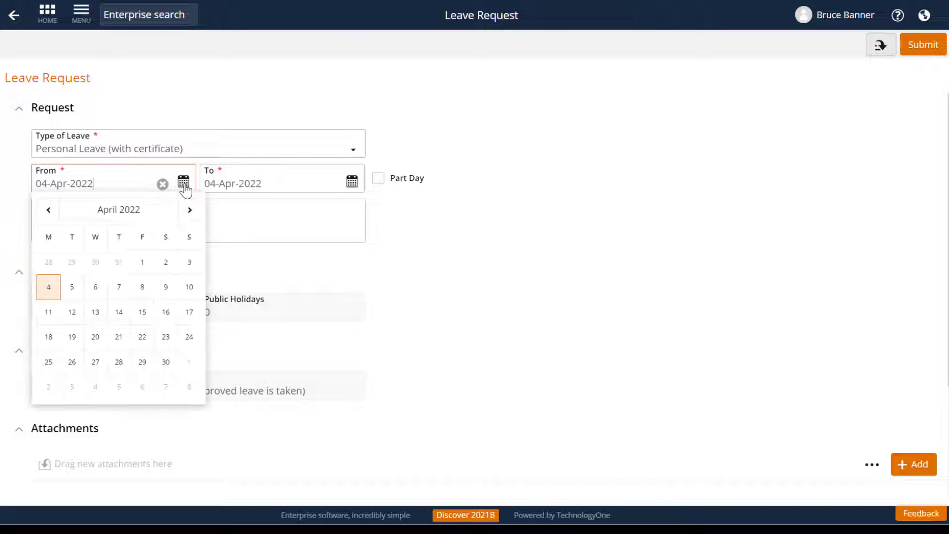
left_click(140, 311)
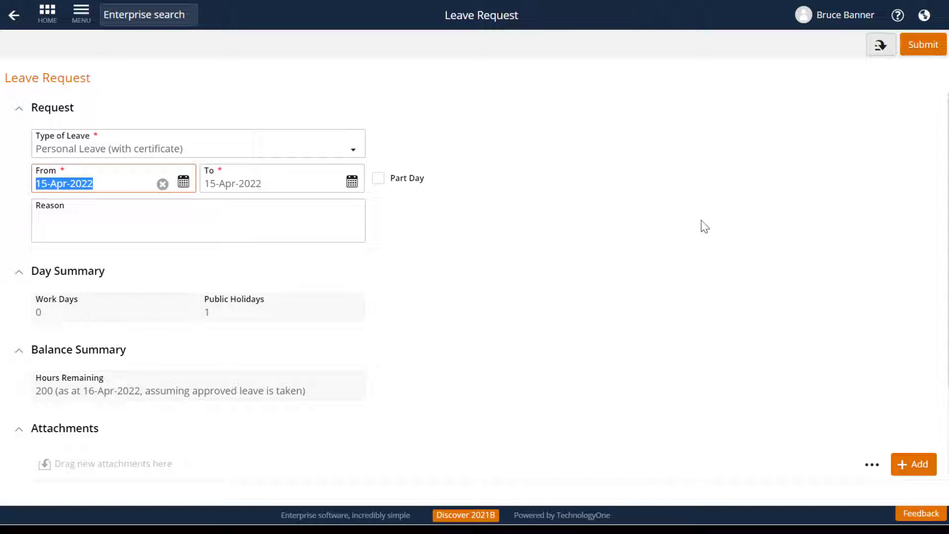
left_click(379, 180)
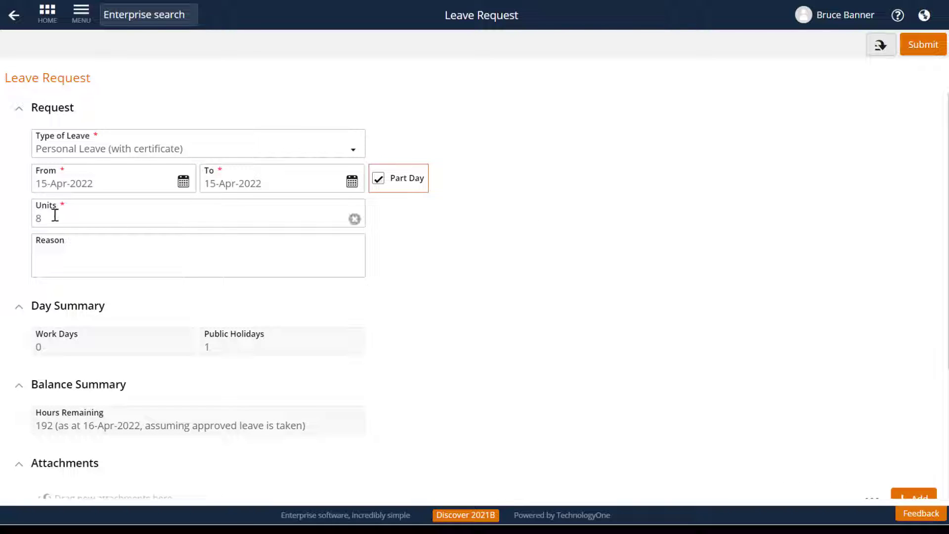
left_click(55, 215)
type("4")
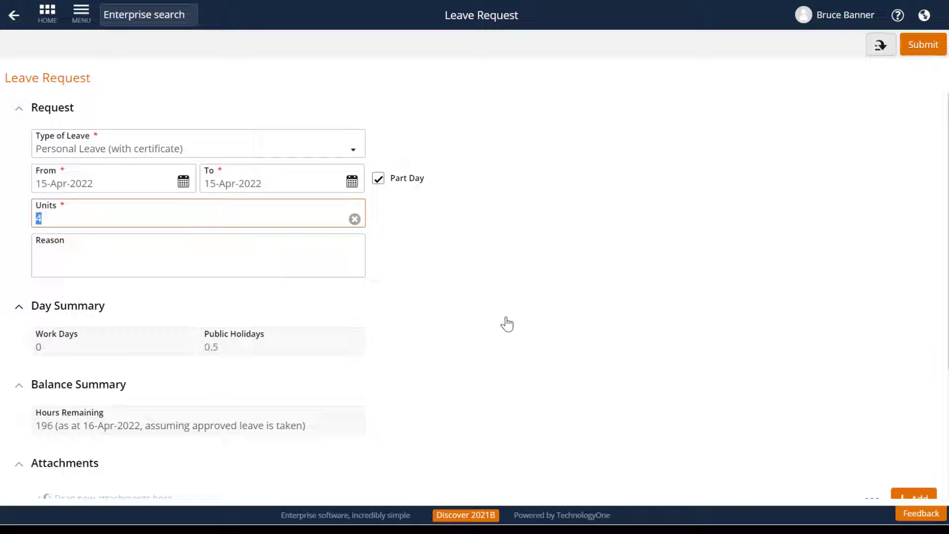
Enter "Flu symptoms" as the reason for the leave.
left_click(114, 260)
type("Fl")
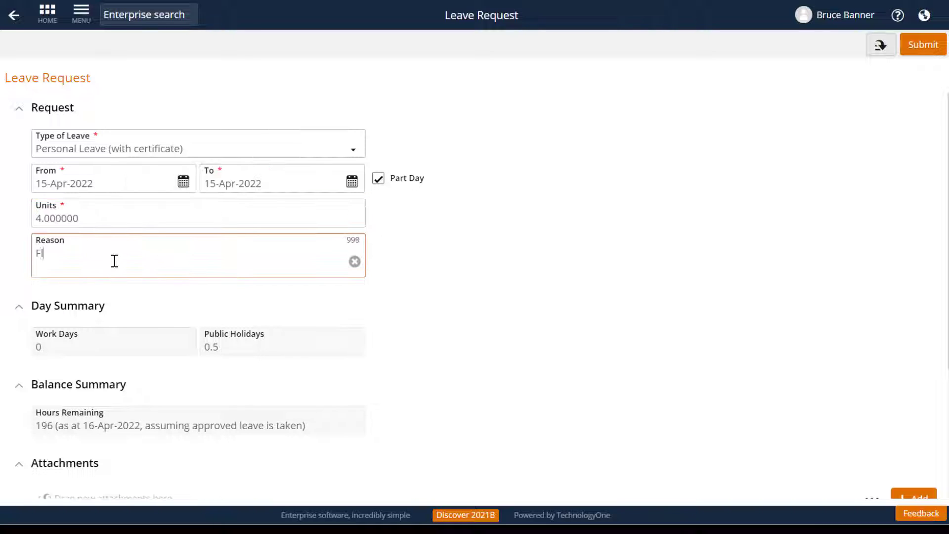
type("u symptoms")
Attach Cert.pdf to the leave request with the attachment type Medical Certificate.
scroll(532, 368, "down", 4)
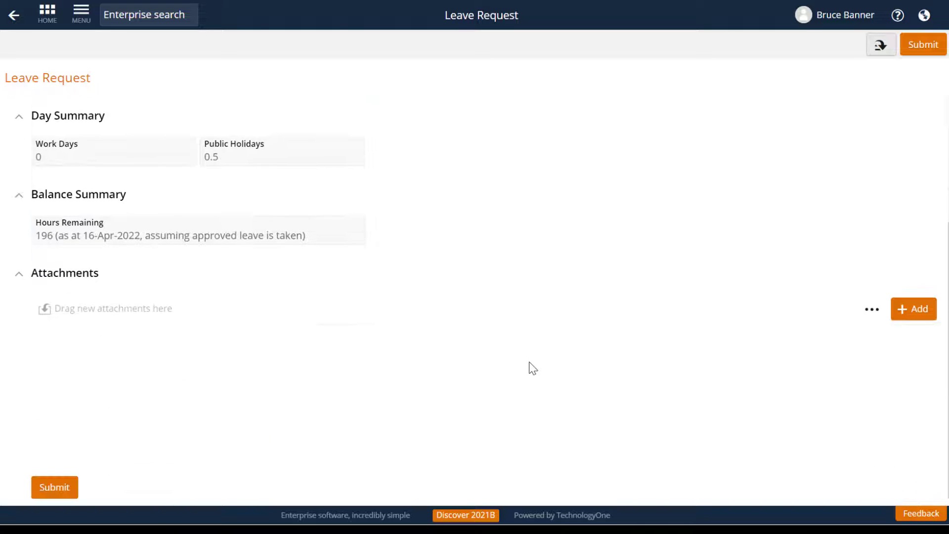
left_click_drag(197, 417, 209, 389)
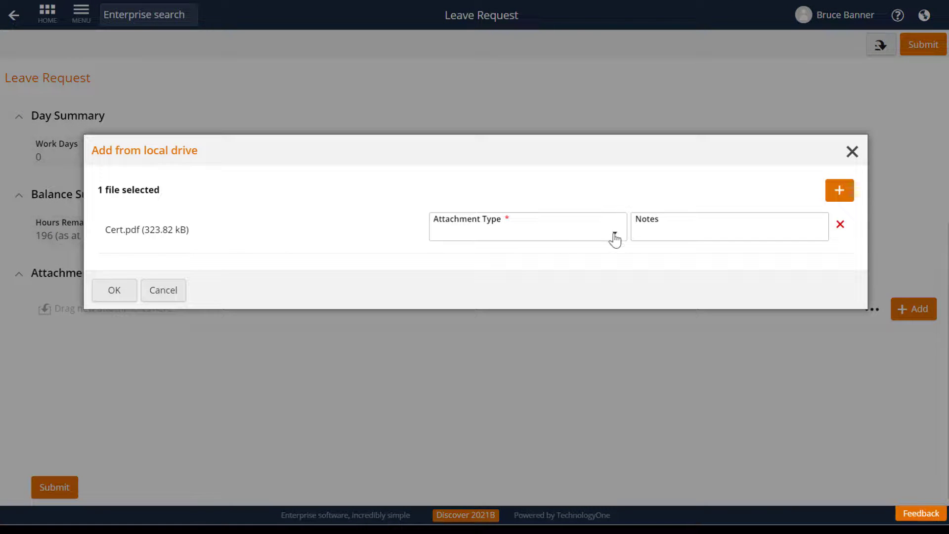
left_click(615, 234)
left_click(523, 253)
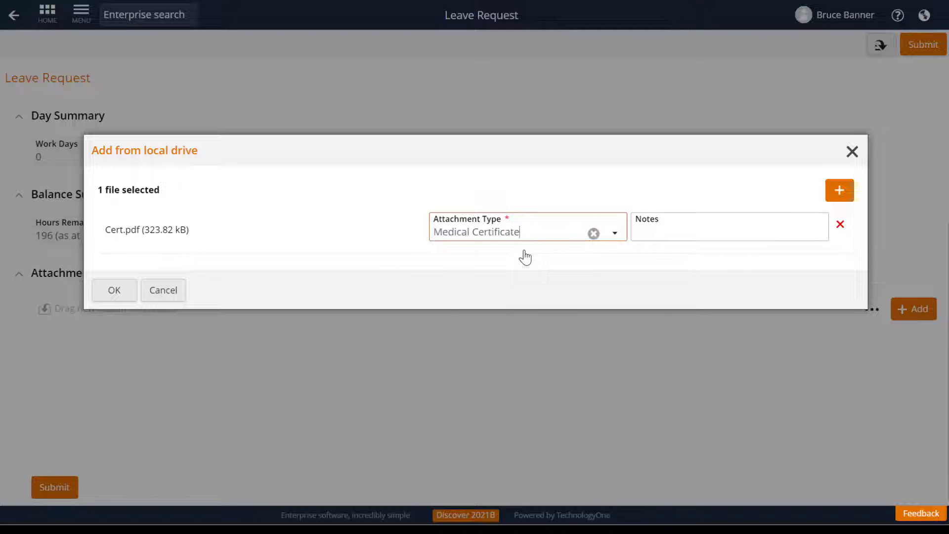
left_click(114, 291)
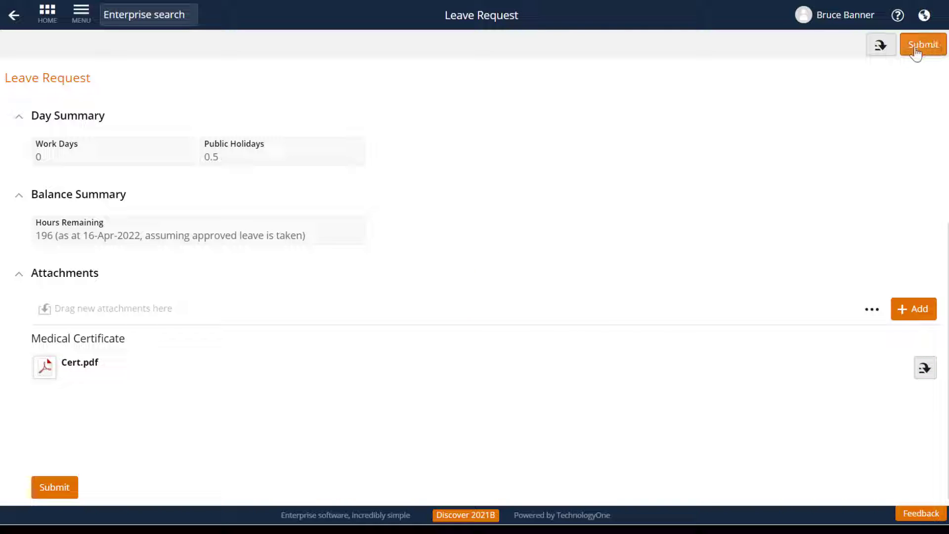
Submit the personal leave request with its medical certificate.
left_click(885, 48)
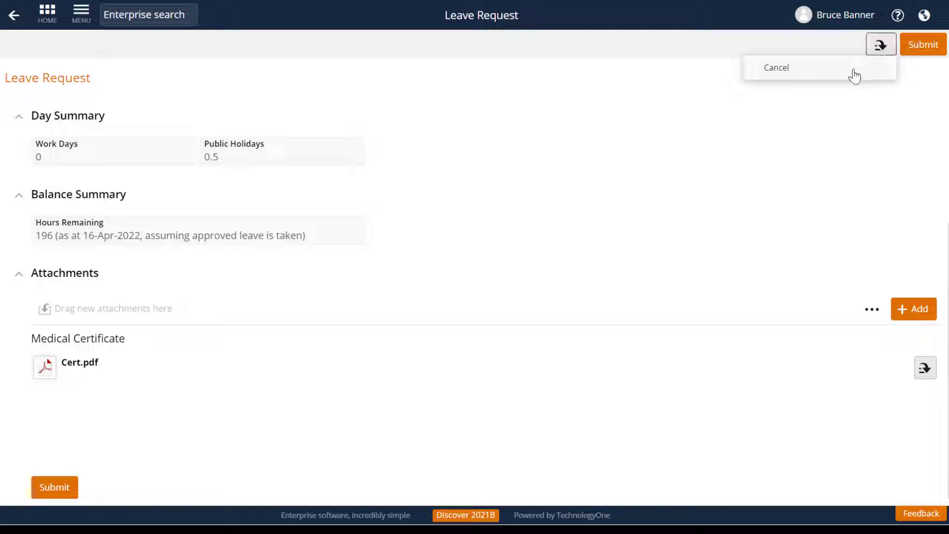
left_click(899, 118)
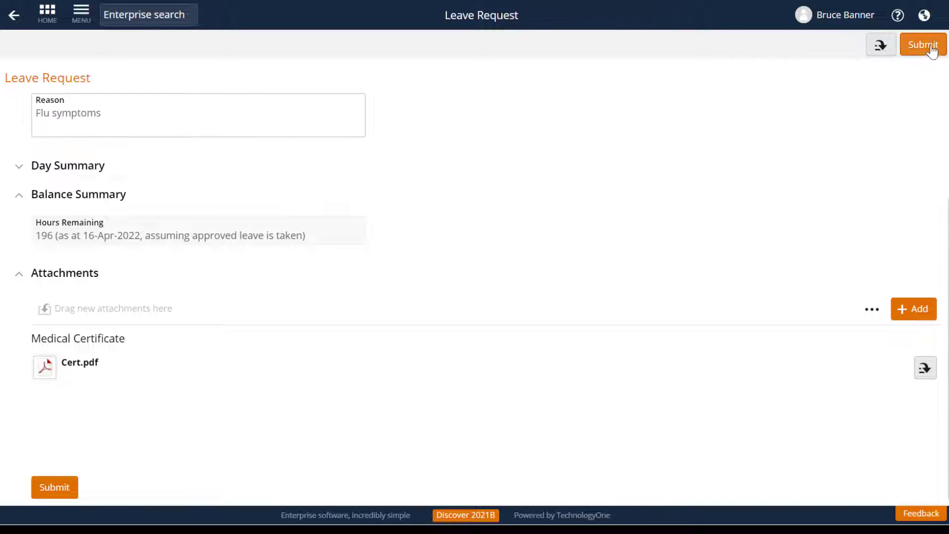
left_click(932, 47)
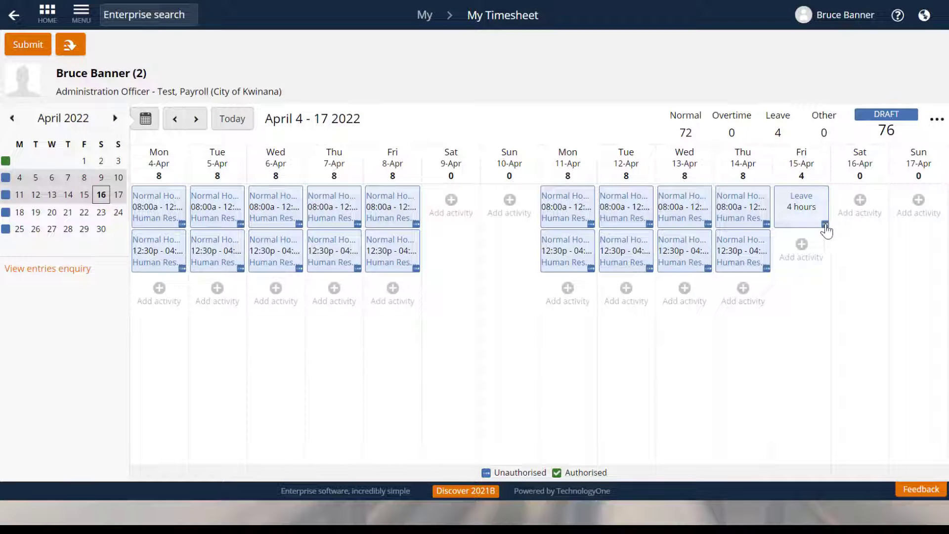
Review the details and available actions of the leave entry on Friday 15-Apr in the timesheet.
left_click(823, 224)
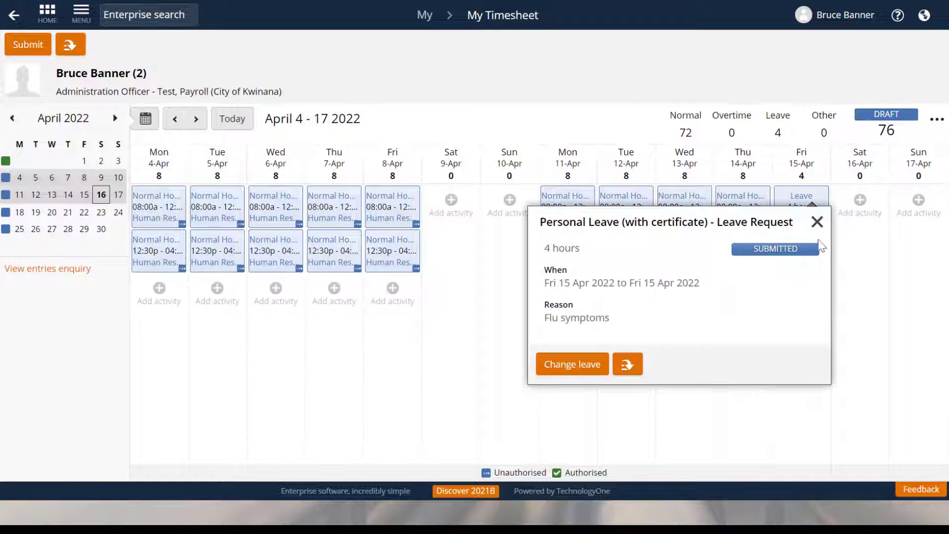
left_click(629, 367)
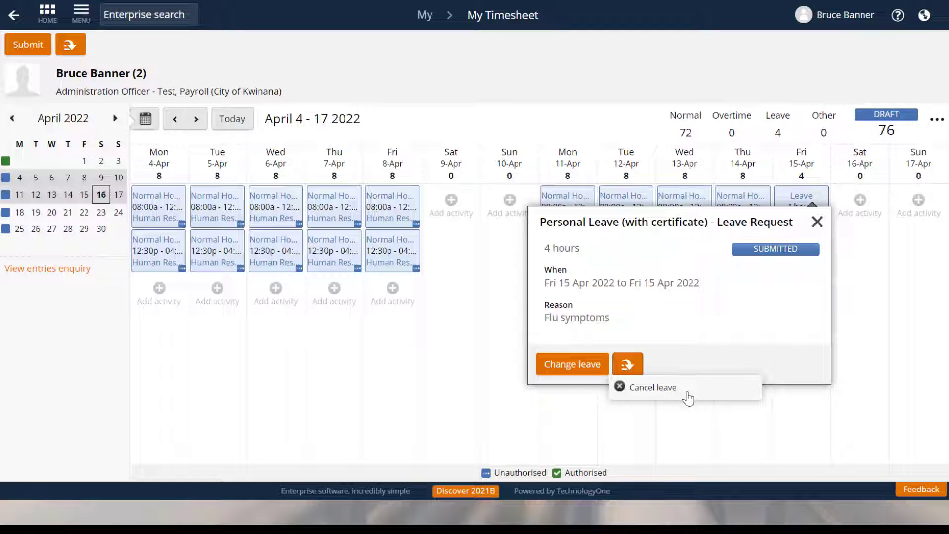
left_click(870, 357)
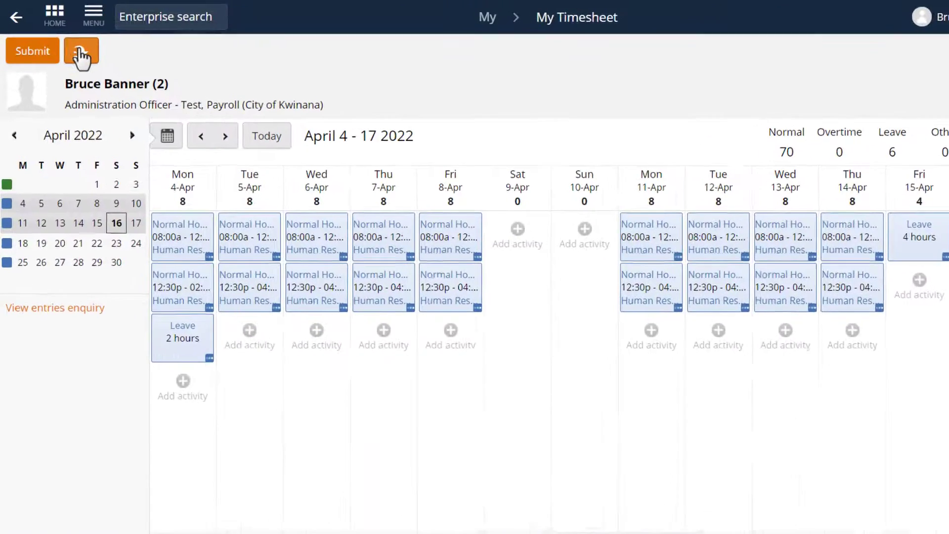
Start another leave request from the timesheet and set its type to RDO Taken 9 Day Fortnight.
left_click(70, 44)
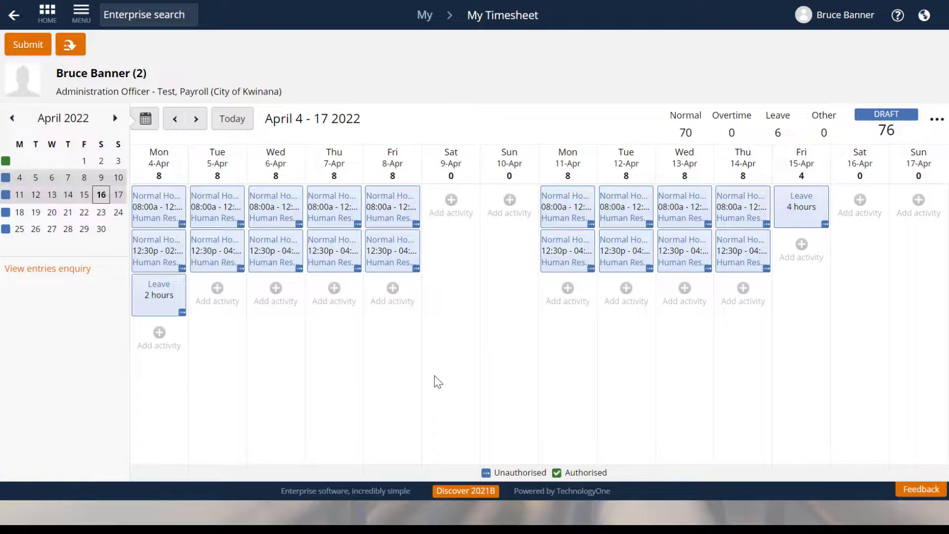
left_click(69, 45)
left_click(110, 90)
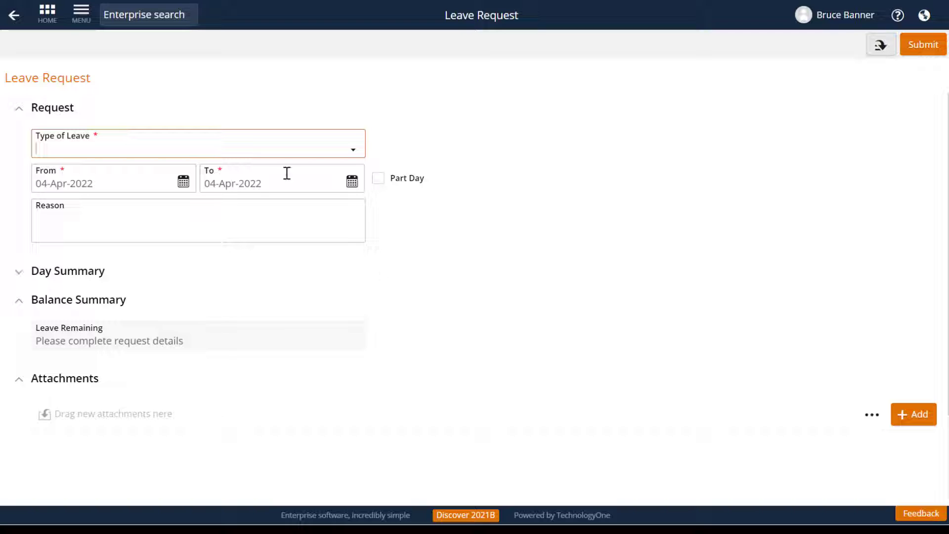
left_click(354, 152)
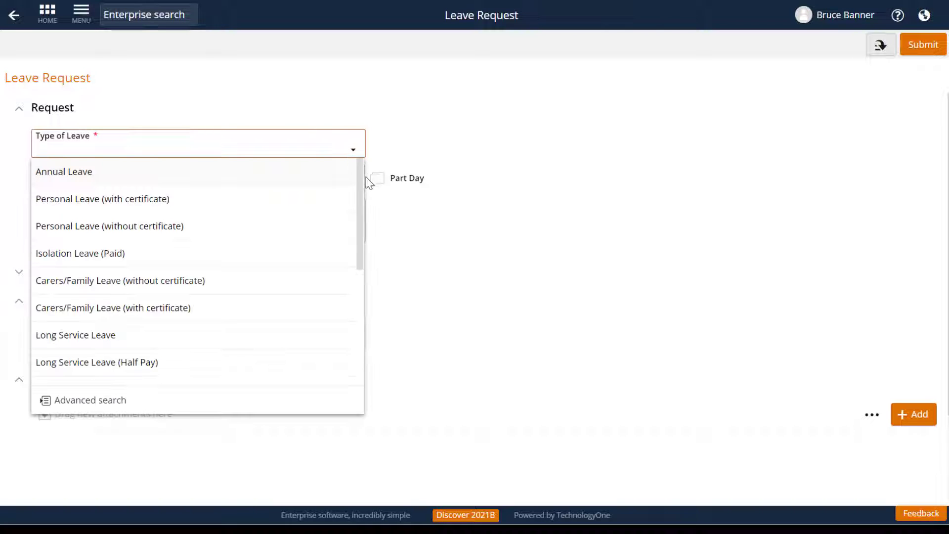
left_click_drag(364, 184, 367, 292)
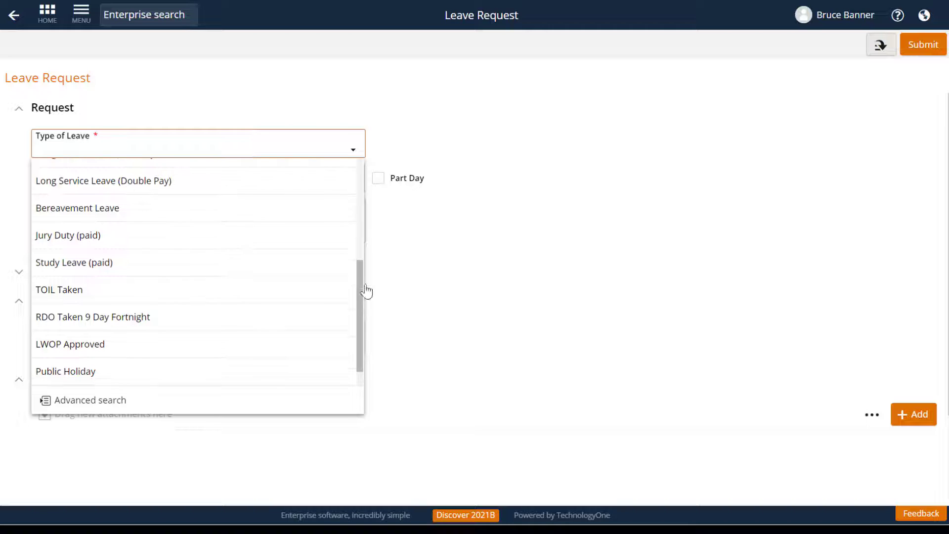
left_click(262, 326)
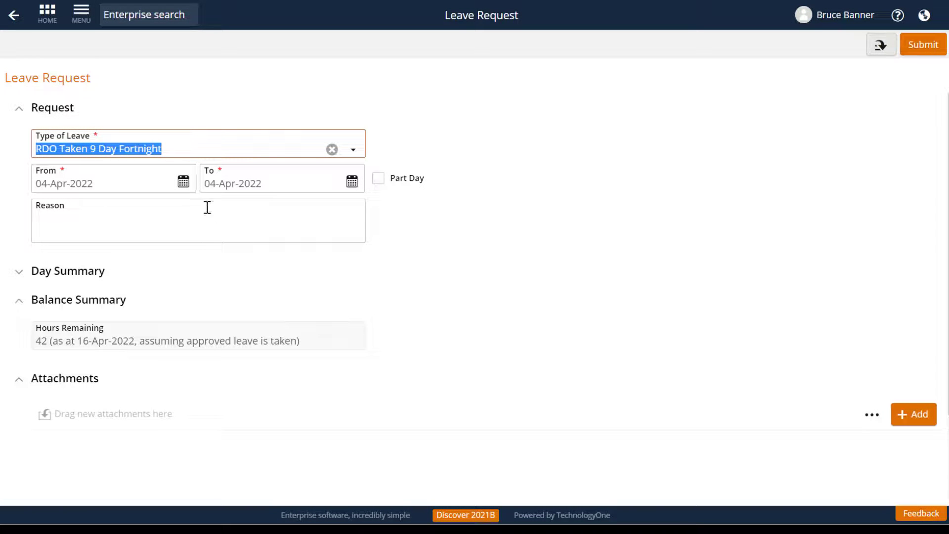
Set the RDO request to 15-Apr-2022 as a part day of 4 units and submit it.
left_click(183, 183)
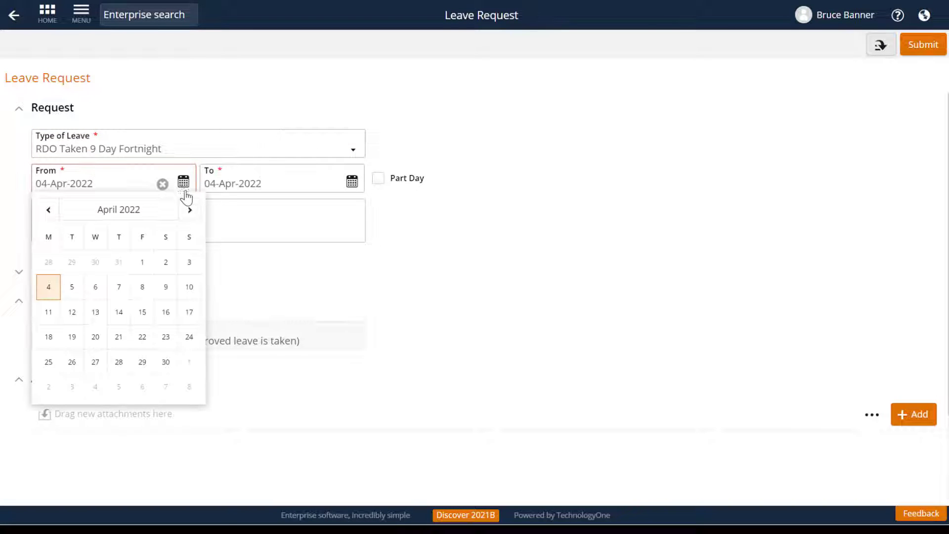
left_click(140, 313)
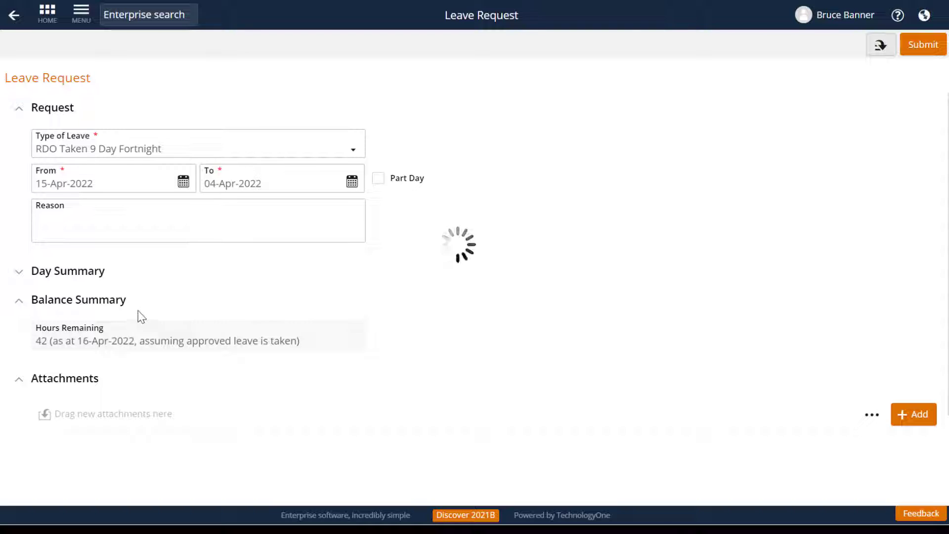
left_click(378, 179)
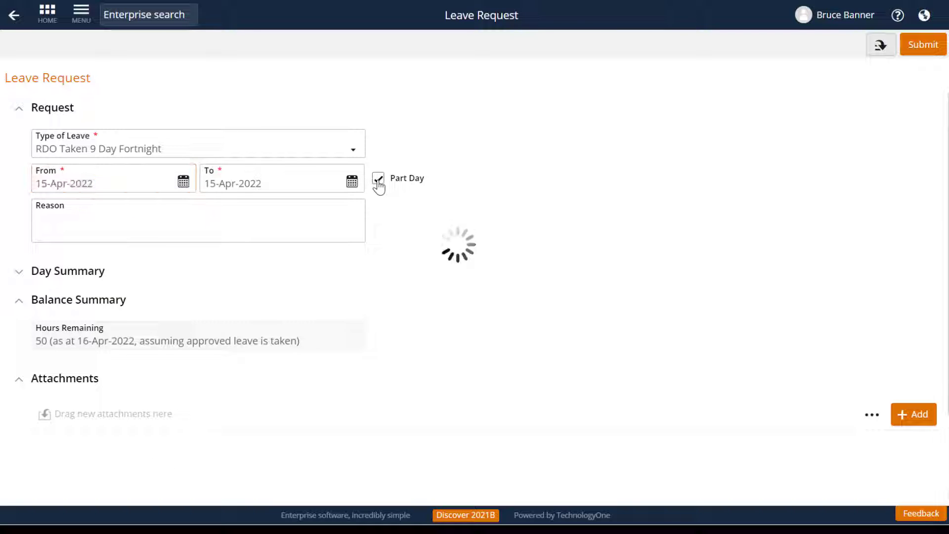
left_click(50, 219)
type("4")
key("Tab")
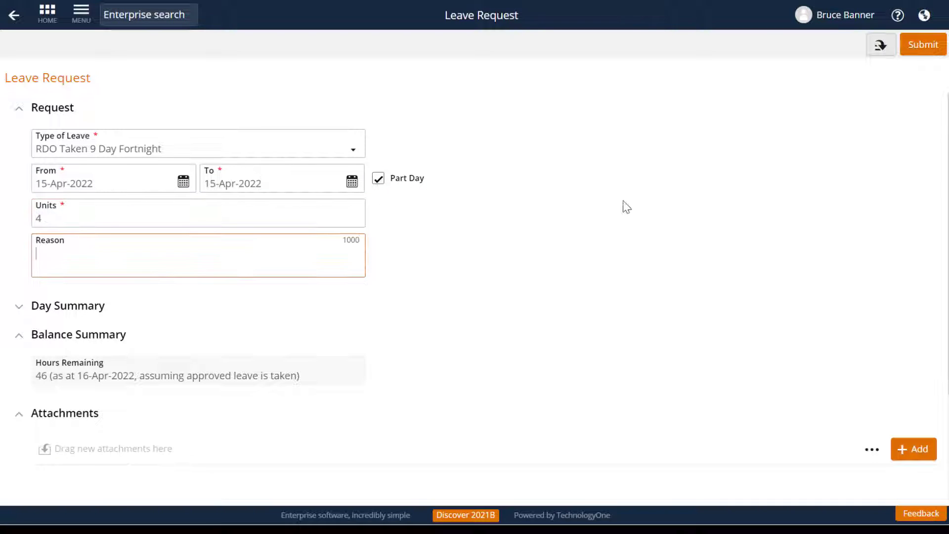
left_click(922, 45)
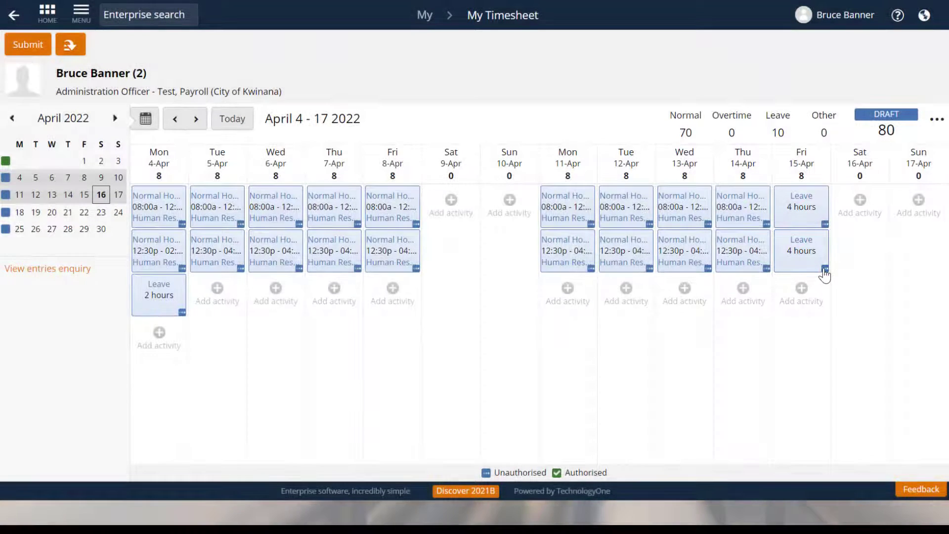
Review the details and available actions of the RDO leave entry on Friday 15-Apr in the timesheet.
left_click(825, 271)
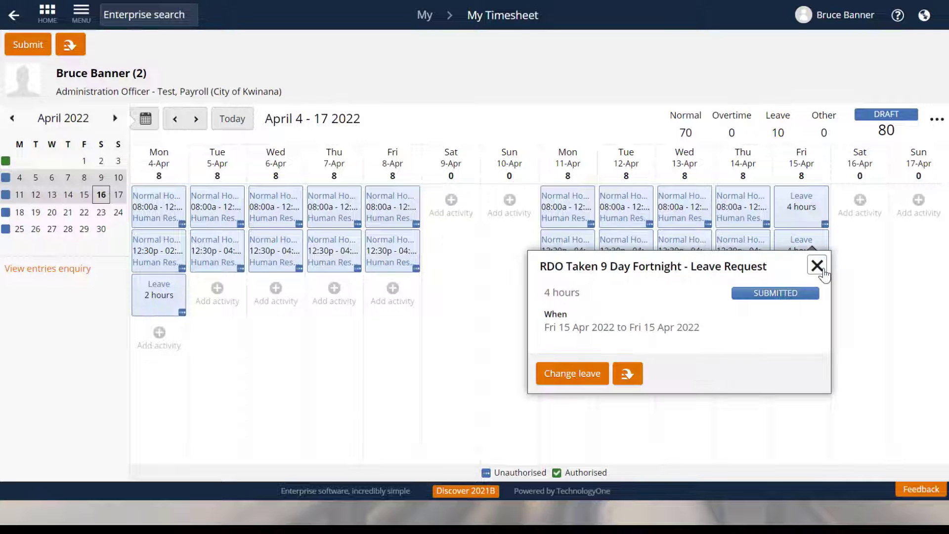
left_click(629, 375)
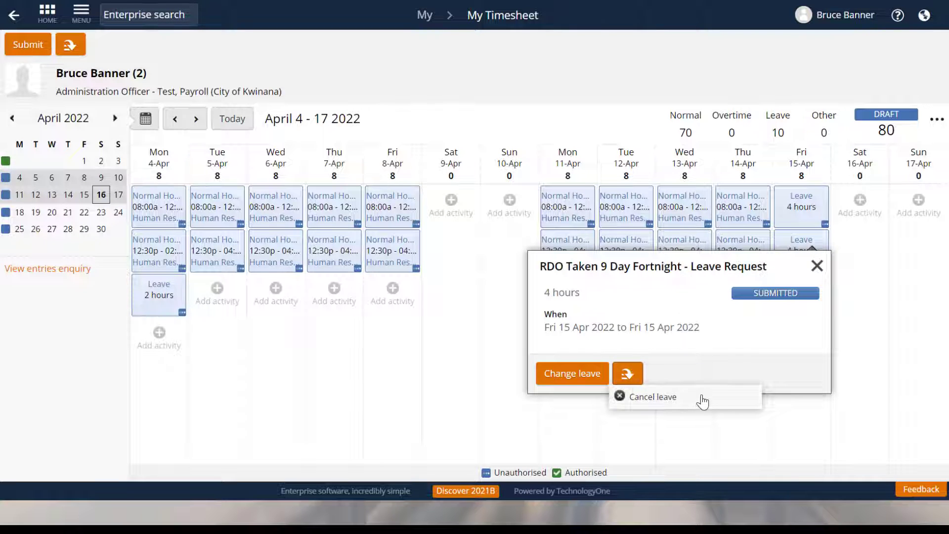
left_click(637, 371)
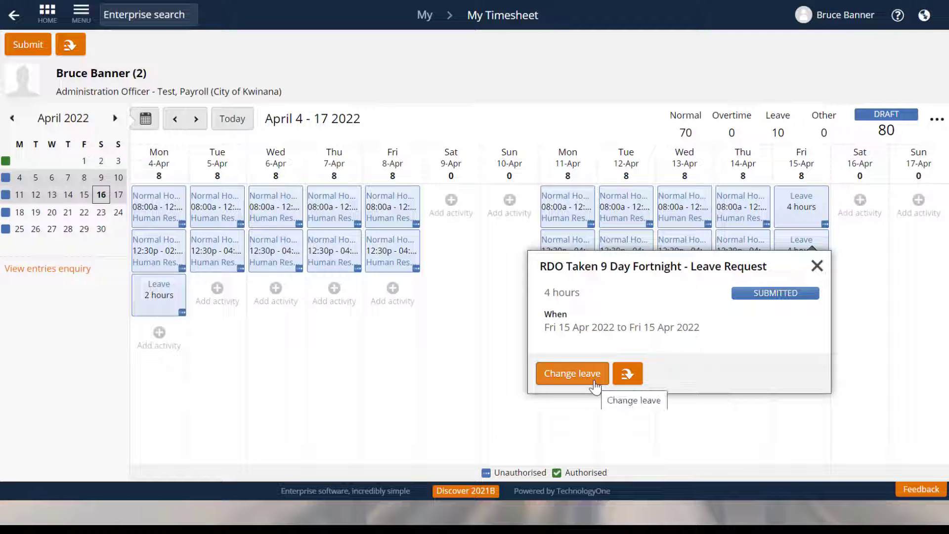
left_click(817, 265)
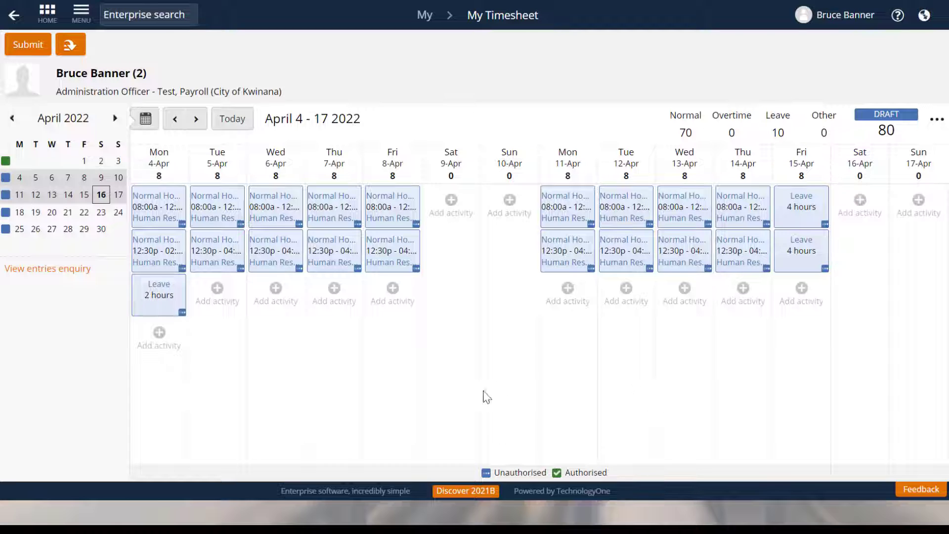
Add and save a TOIL Banked entry for Thursday 7-Apr, clocking in at 16:30 and out at 18:00.
left_click(335, 298)
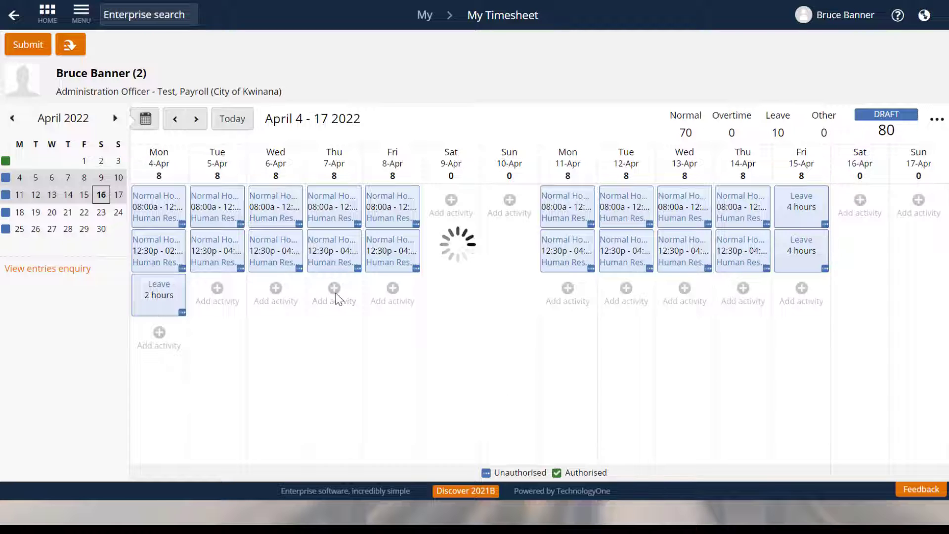
left_click(613, 229)
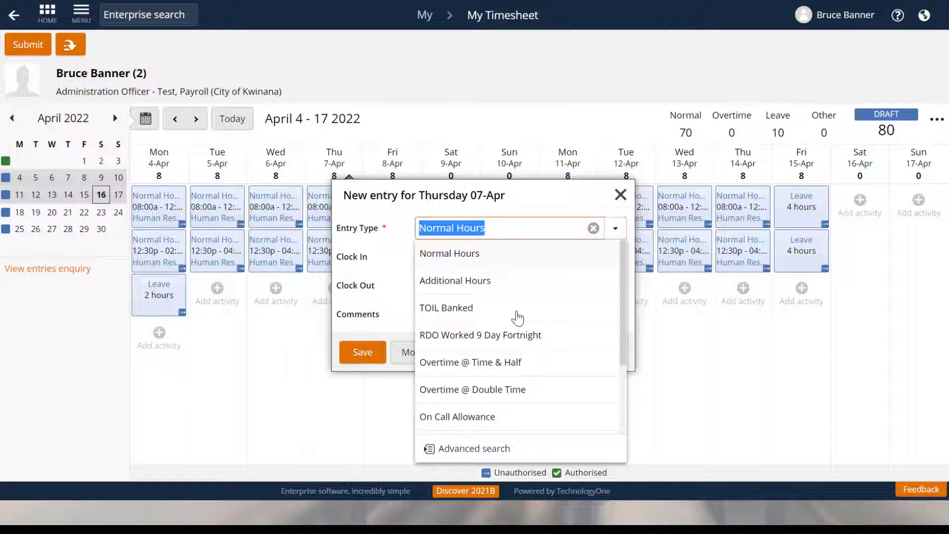
left_click(516, 316)
left_click(463, 265)
type("4")
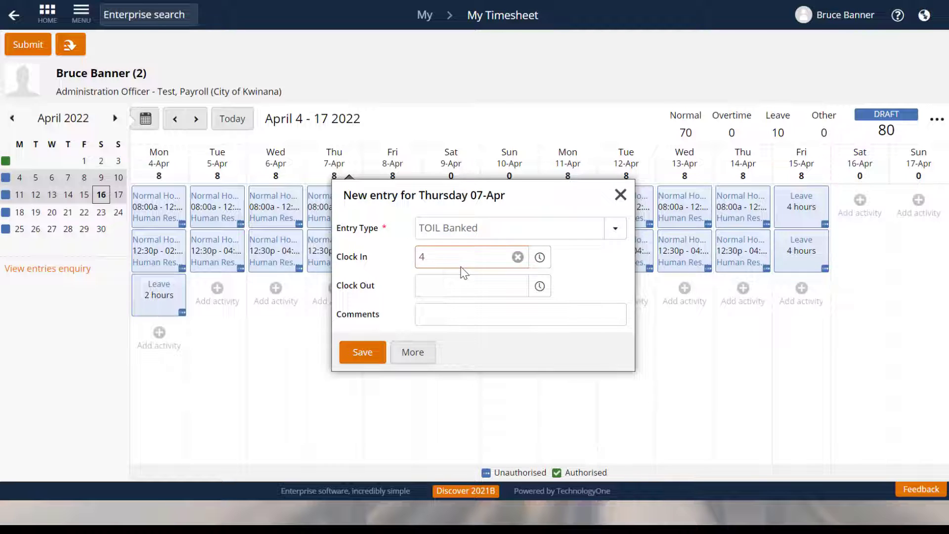
type(":30p")
key("Tab")
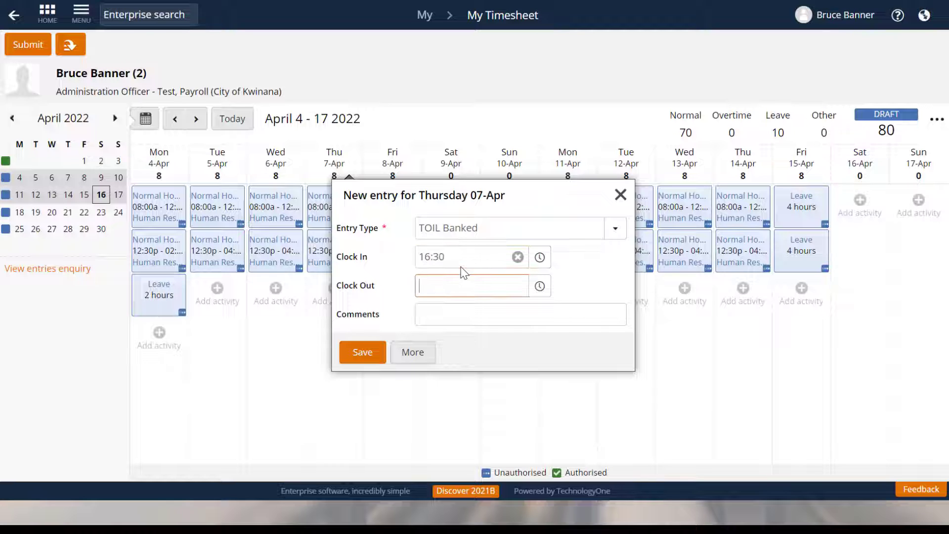
type("6p")
key("Tab")
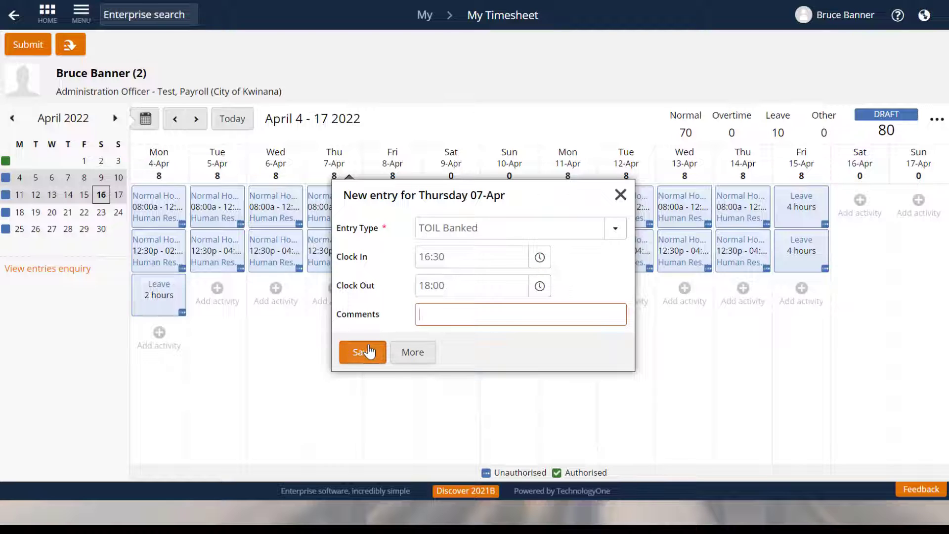
left_click(364, 352)
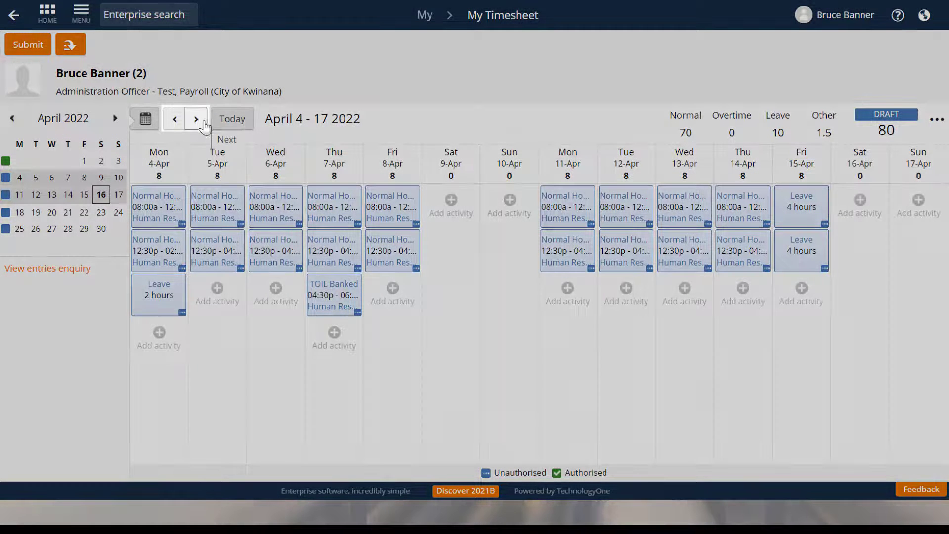
Start a leave request from the April 18 - May 1 2022 timesheet and set its type to TOIL Taken.
left_click(195, 119)
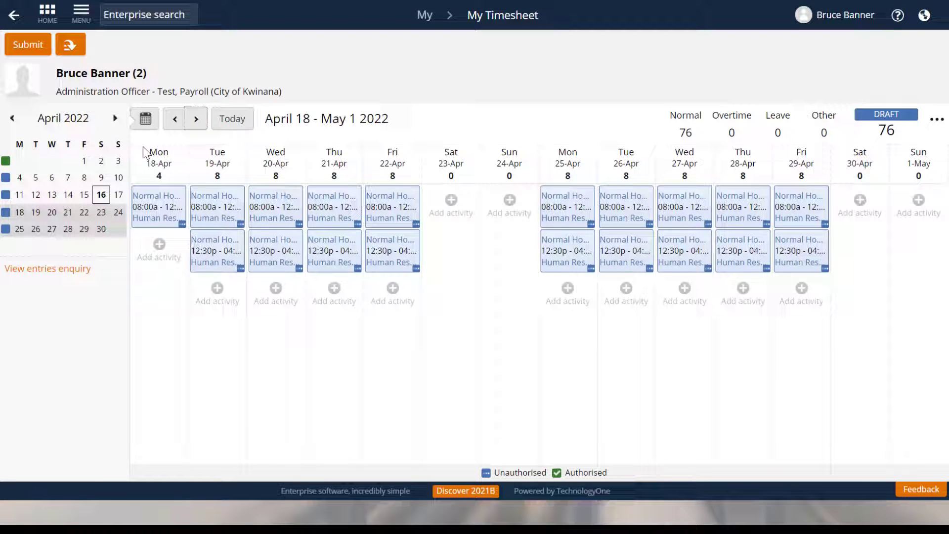
left_click(77, 46)
left_click(118, 91)
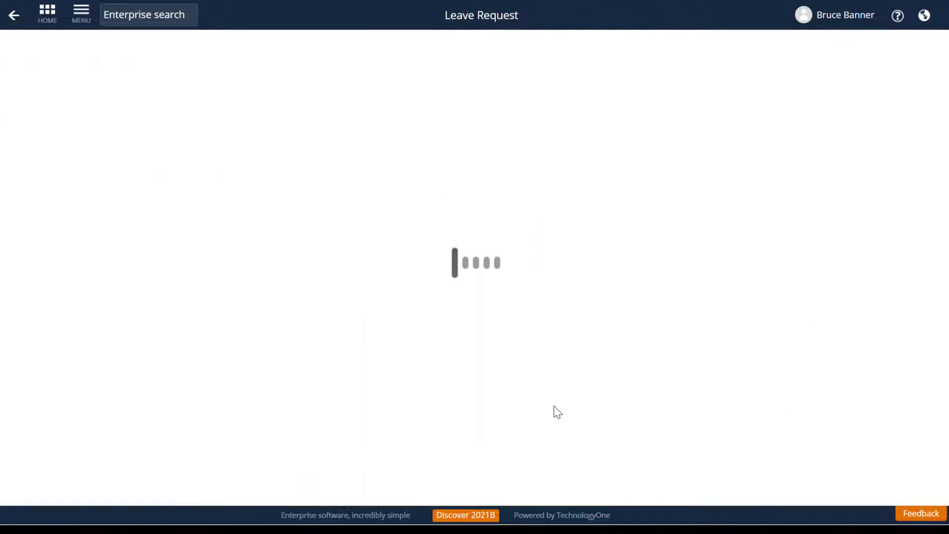
left_click(353, 148)
scroll(314, 277, "down", 2)
scroll(313, 276, "down", 3)
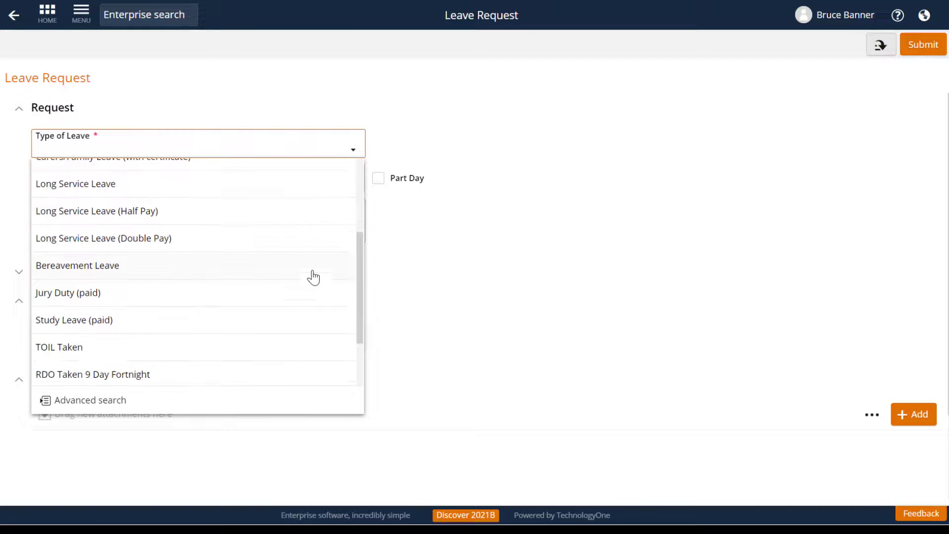
left_click(281, 346)
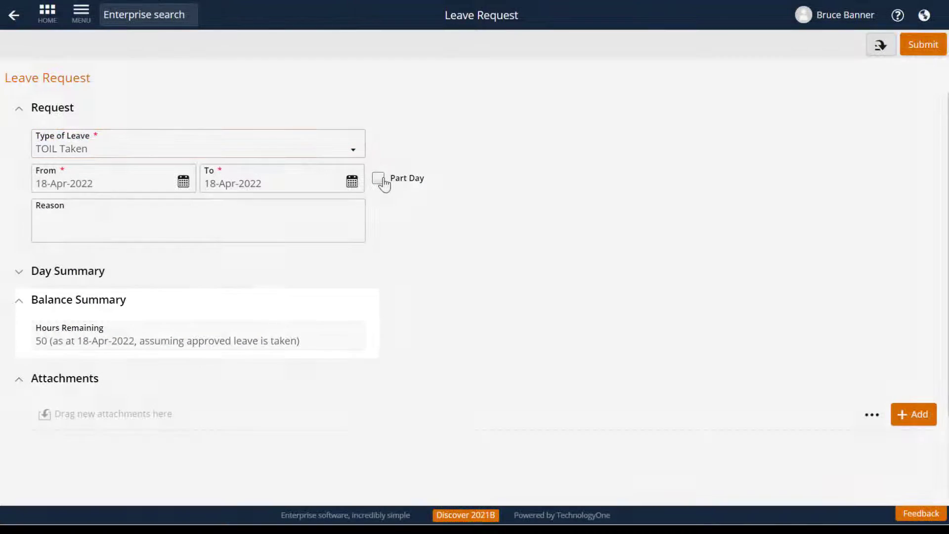
Make the TOIL request a part day of 4 units and submit it.
left_click(379, 179)
left_click(238, 222)
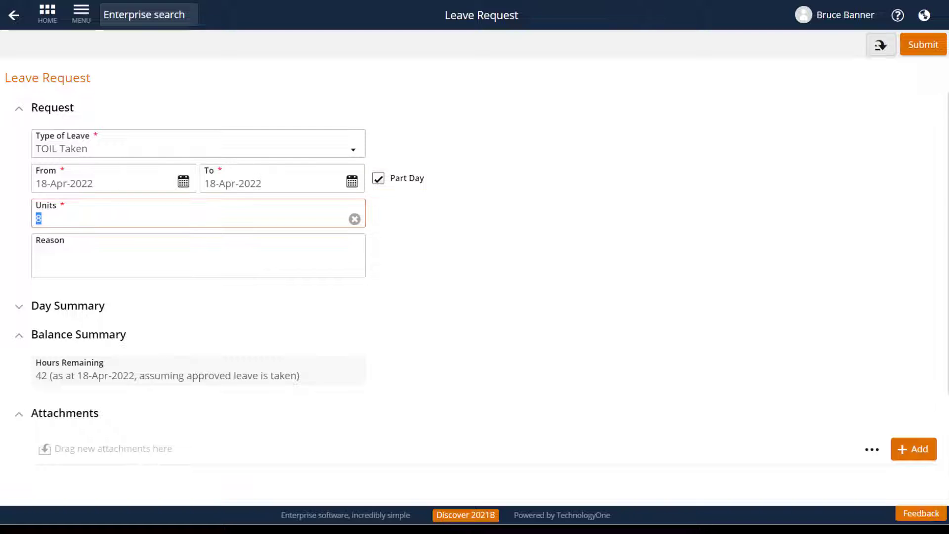
key("Tab")
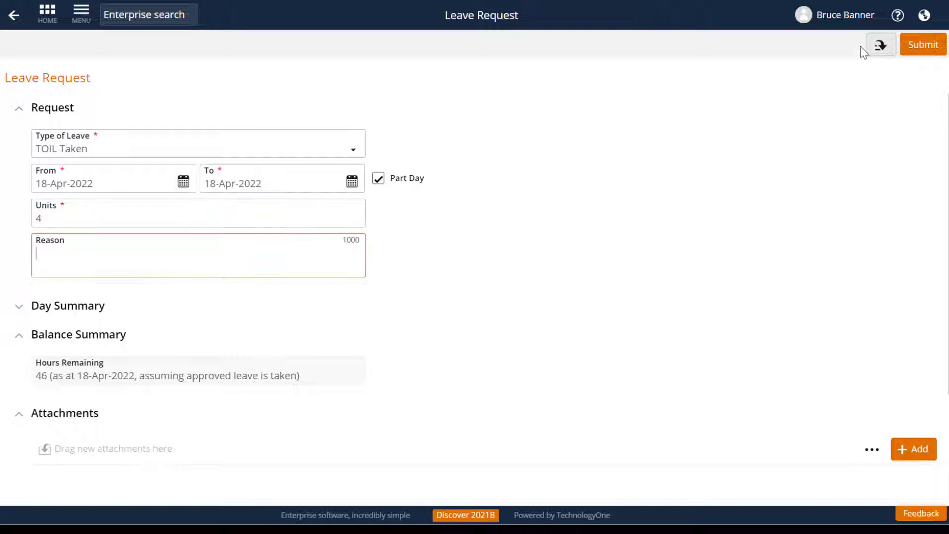
left_click(922, 45)
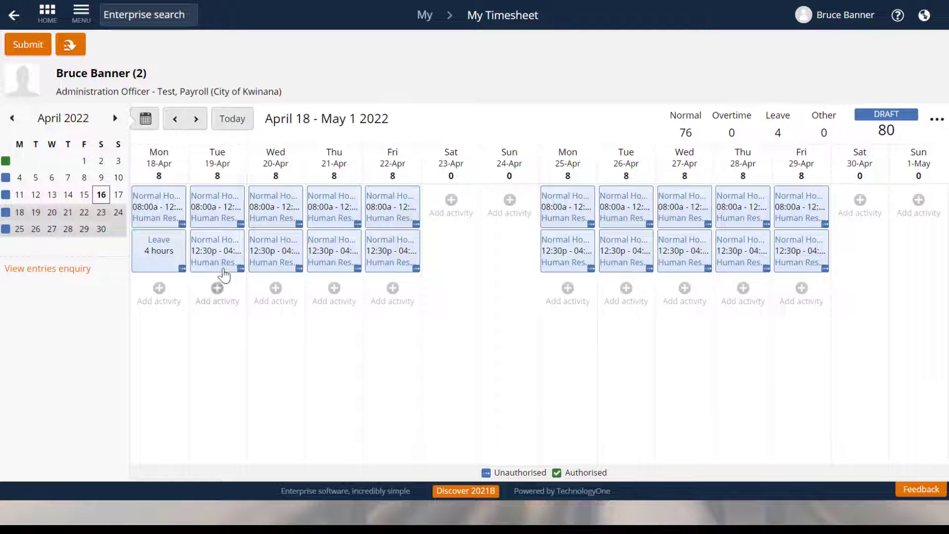
Delete both Normal Hours entries on Tuesday 19-Apr from the timesheet.
left_click(242, 270)
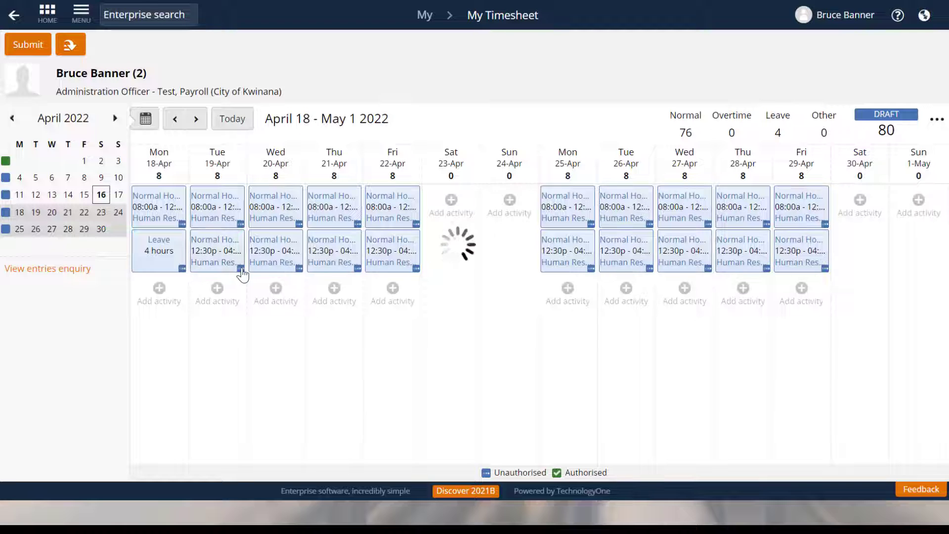
left_click(342, 424)
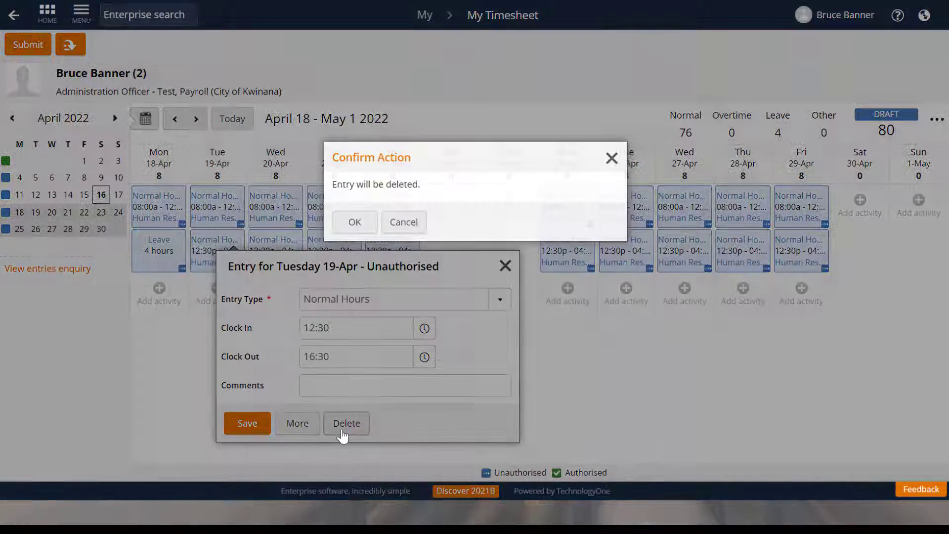
left_click(361, 226)
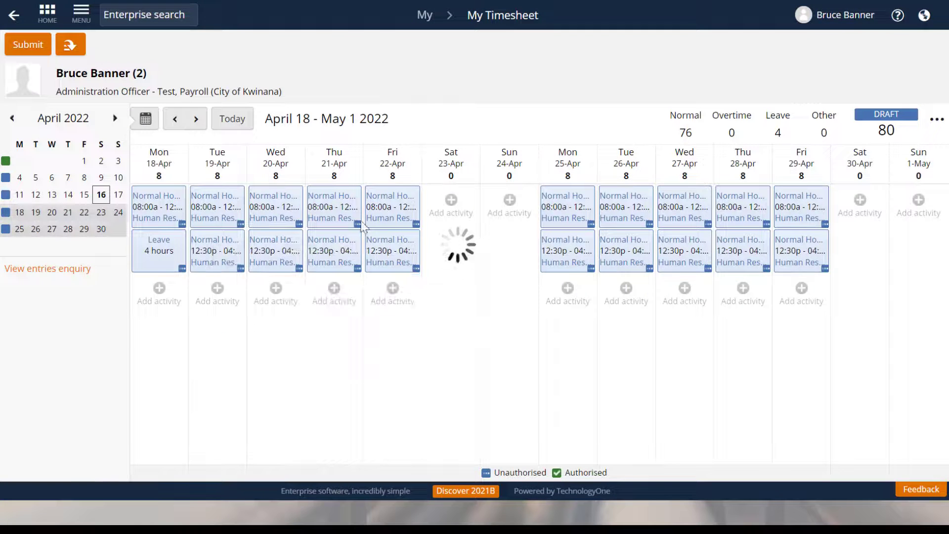
left_click(241, 225)
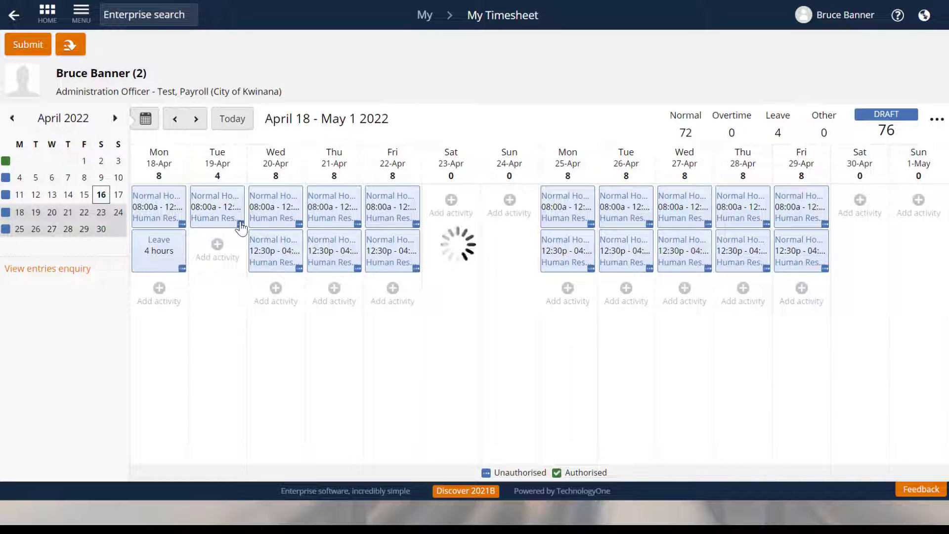
left_click(352, 382)
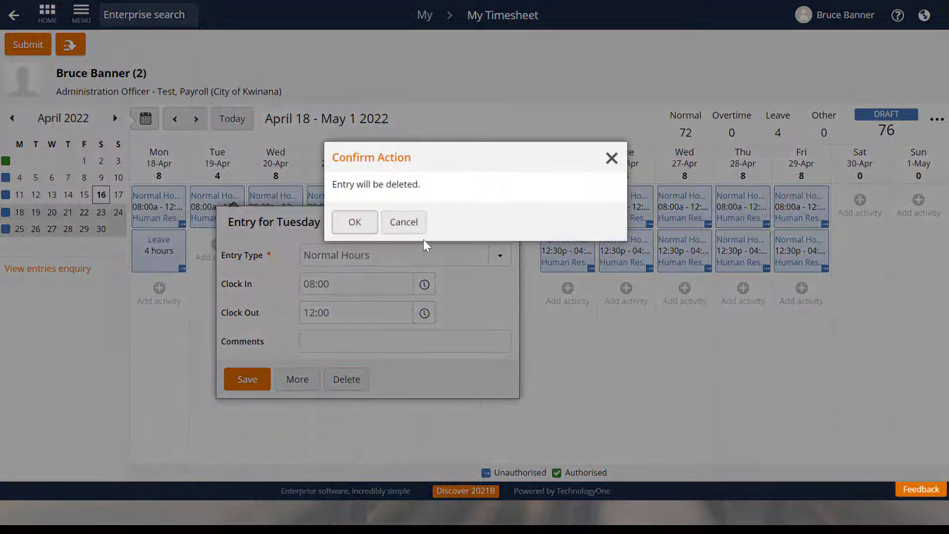
left_click(360, 223)
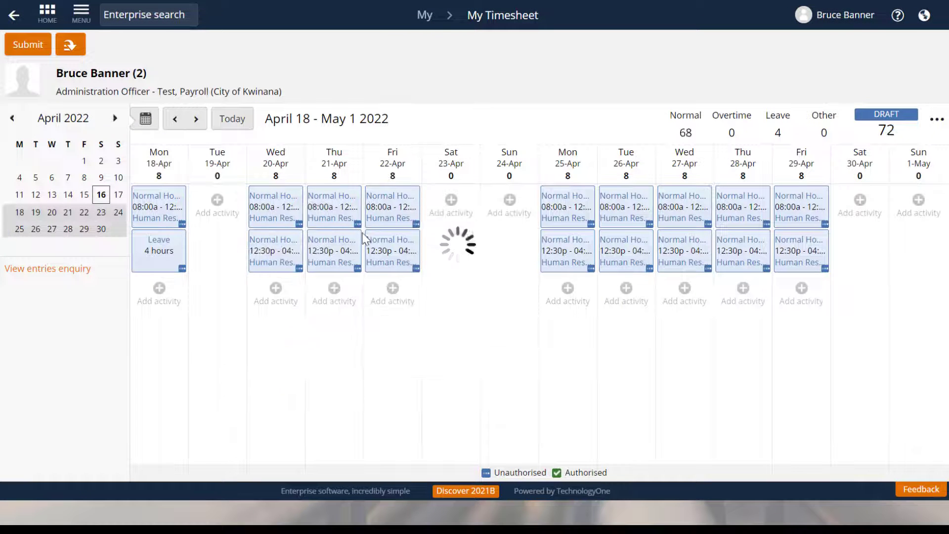
Start a leave request from the timesheet and set its type to Public Holiday.
left_click(71, 48)
left_click(171, 90)
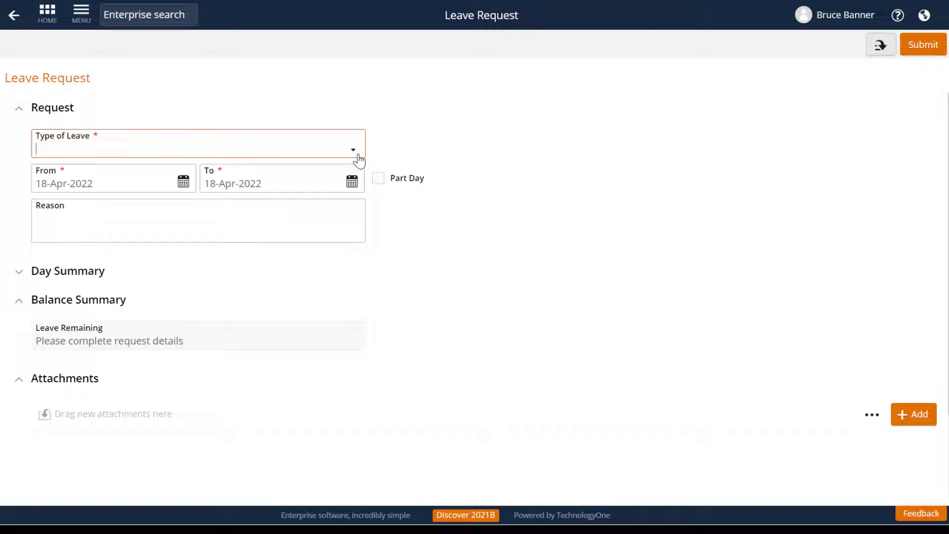
left_click(354, 151)
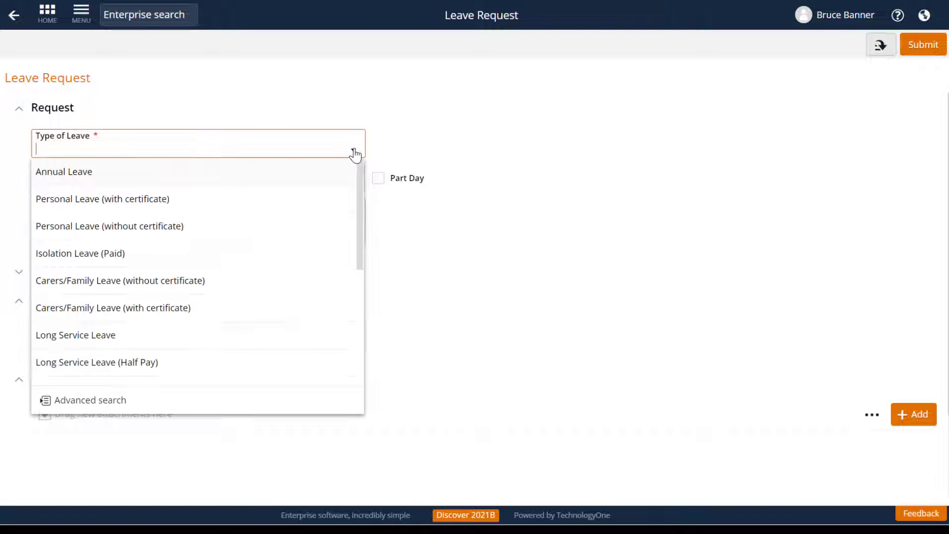
left_click_drag(359, 207, 359, 326)
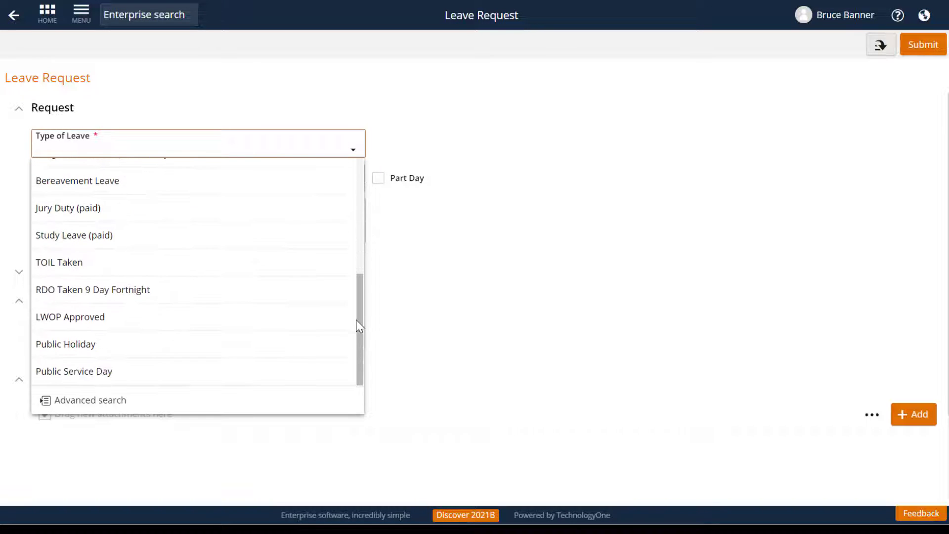
left_click(265, 346)
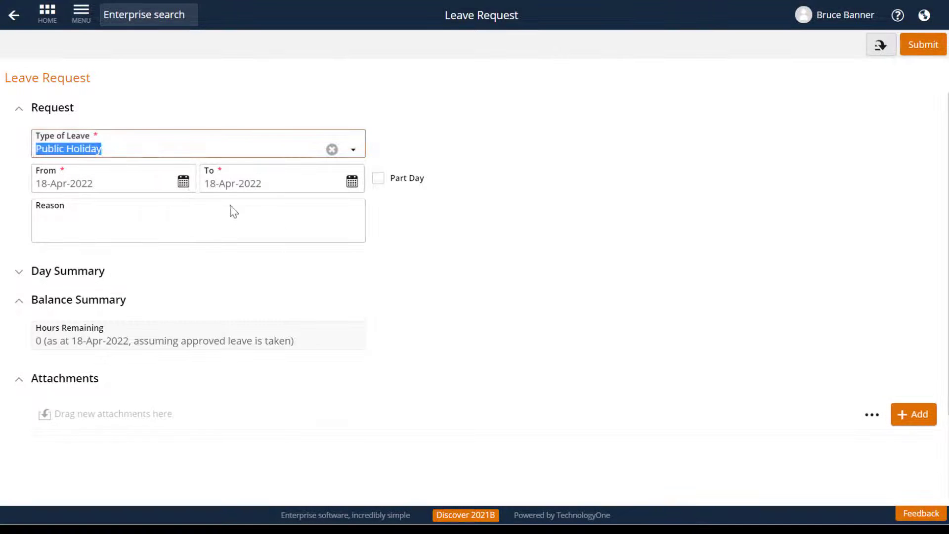
Set the Public Holiday request's start date to 19-Apr-2022 and submit it.
left_click(183, 181)
left_click(73, 337)
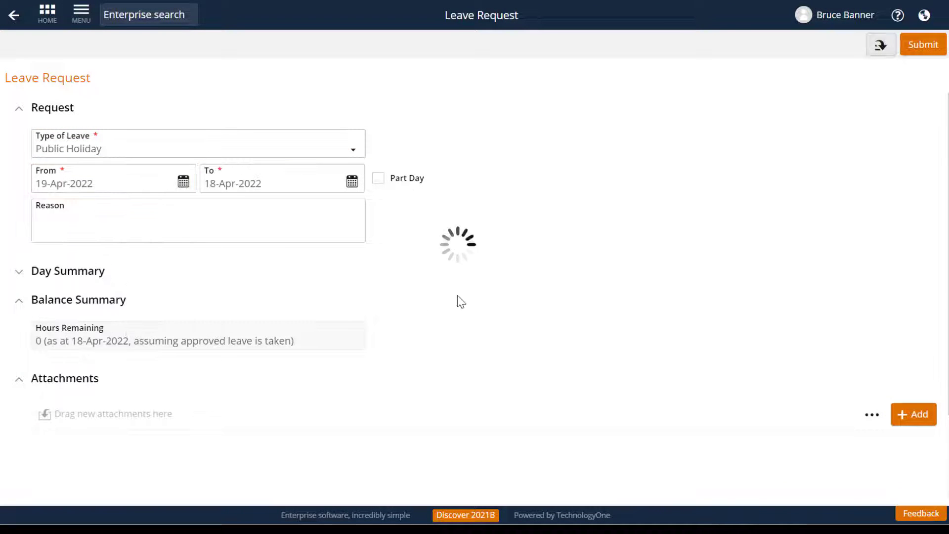
left_click(936, 48)
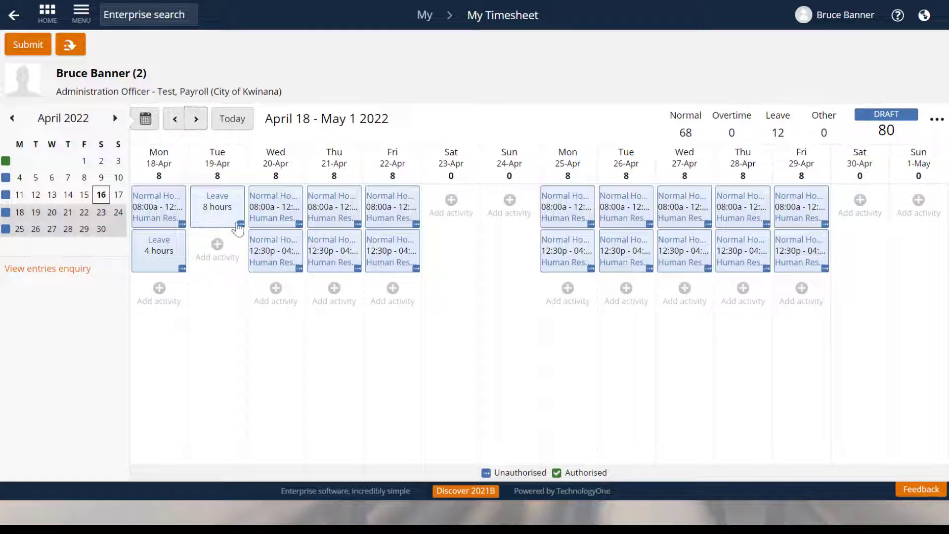
Cancel the Public Holiday leave request on Tuesday 19-Apr in the timesheet.
left_click(241, 230)
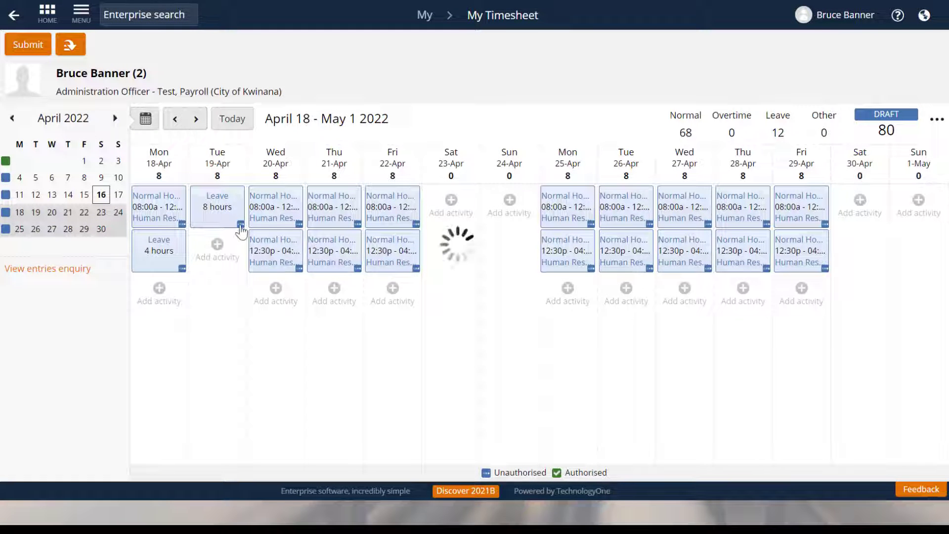
left_click(315, 328)
left_click(326, 353)
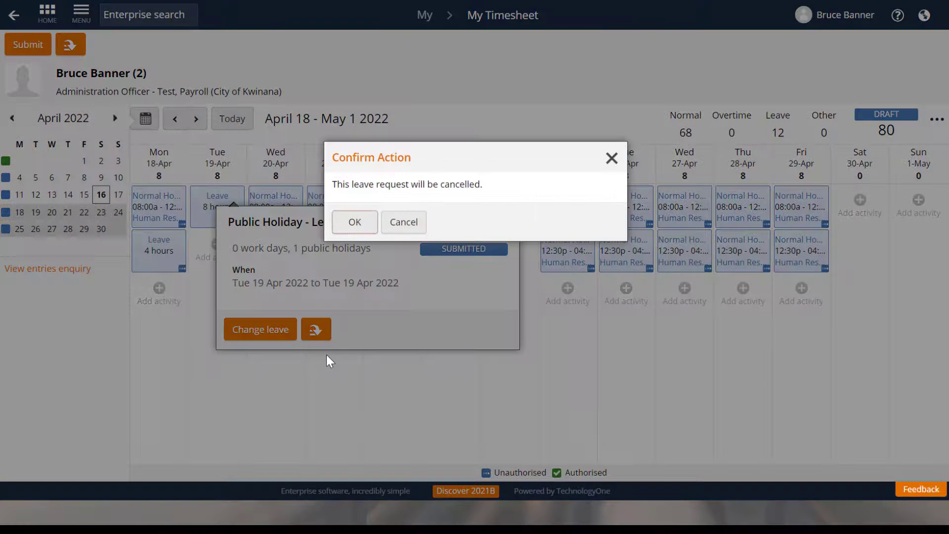
left_click(359, 226)
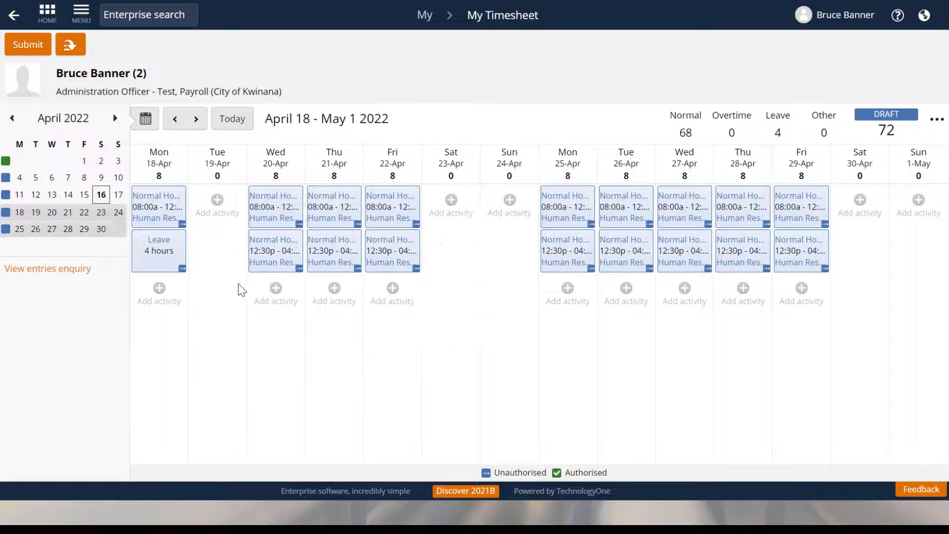
Add a Public Holiday Worked entry on Tuesday 19-Apr, clocking in at 8am and out at 12pm.
left_click(218, 208)
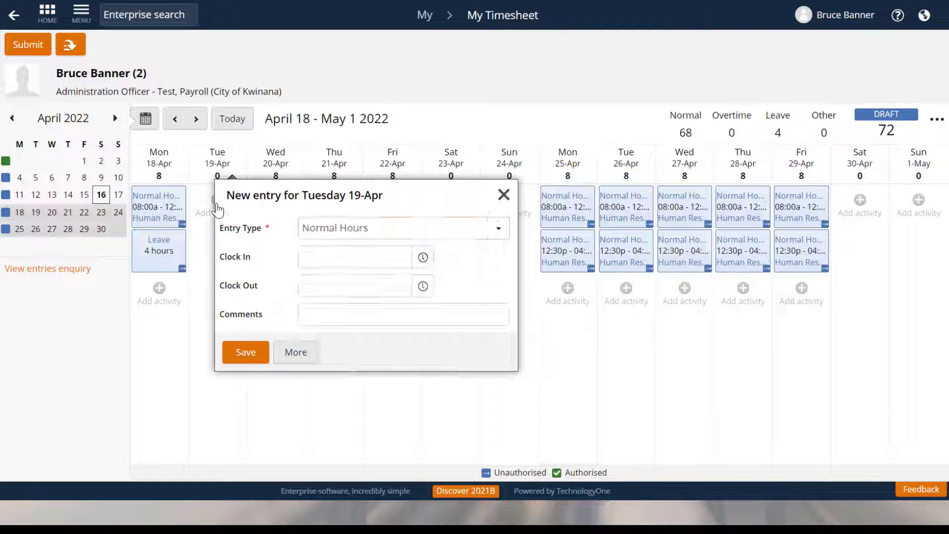
left_click(499, 228)
scroll(505, 340, "down", 2)
scroll(499, 378, "down", 2)
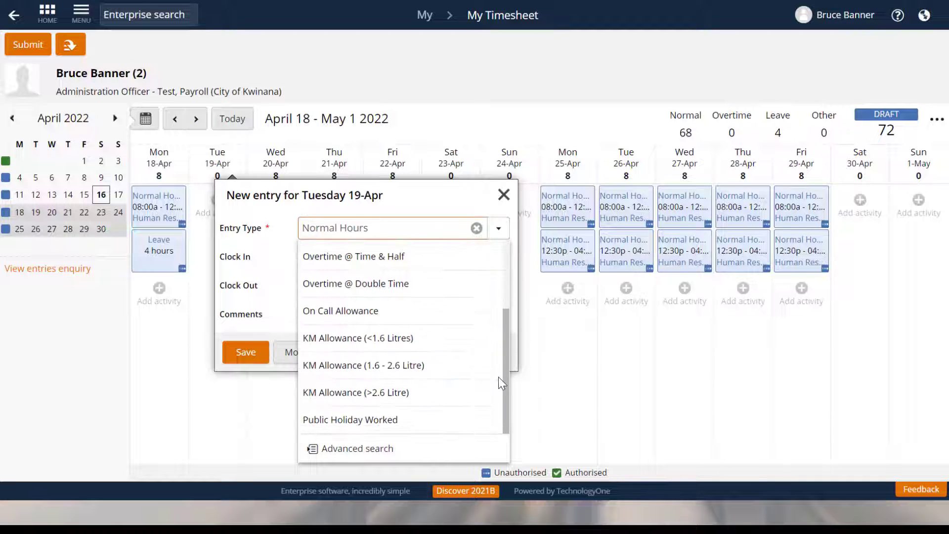
left_click(418, 421)
key("Tab")
type("8")
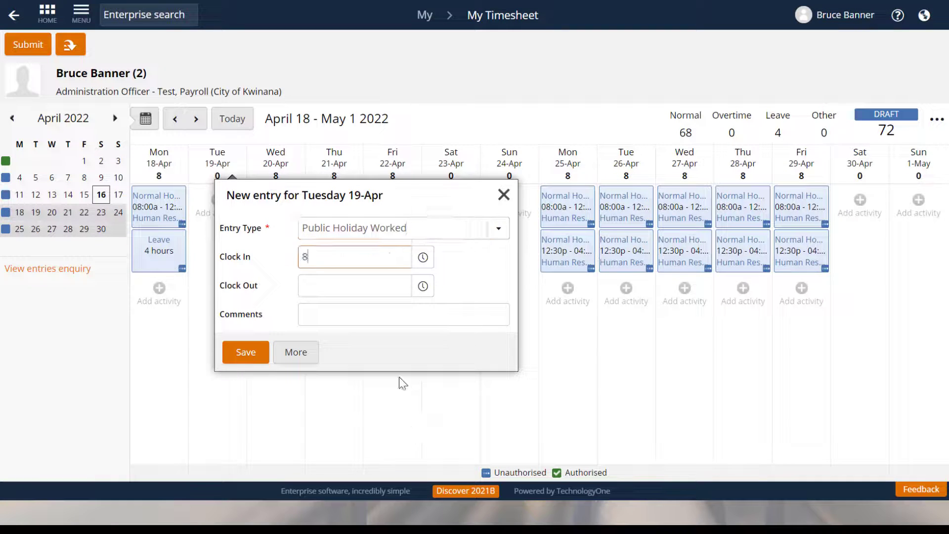
type("am")
key("Tab")
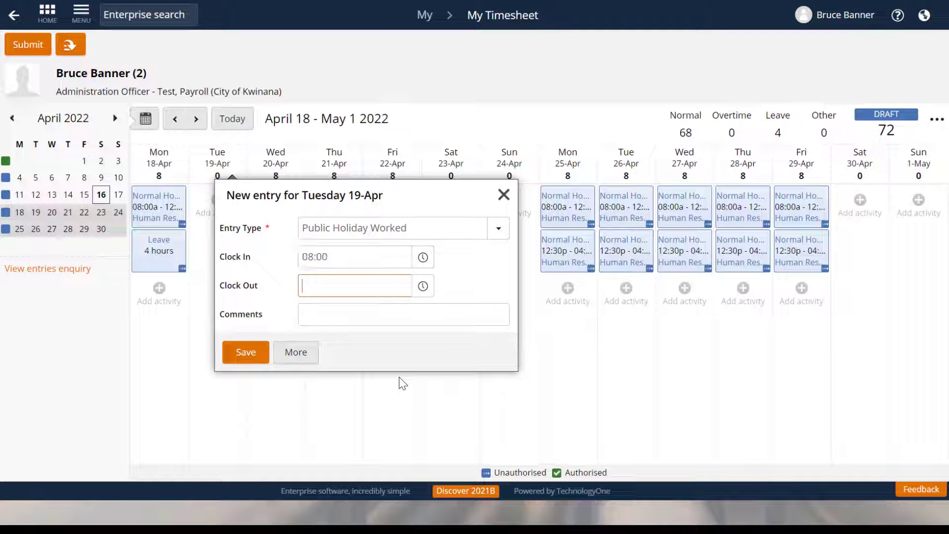
type("12pm")
left_click(238, 352)
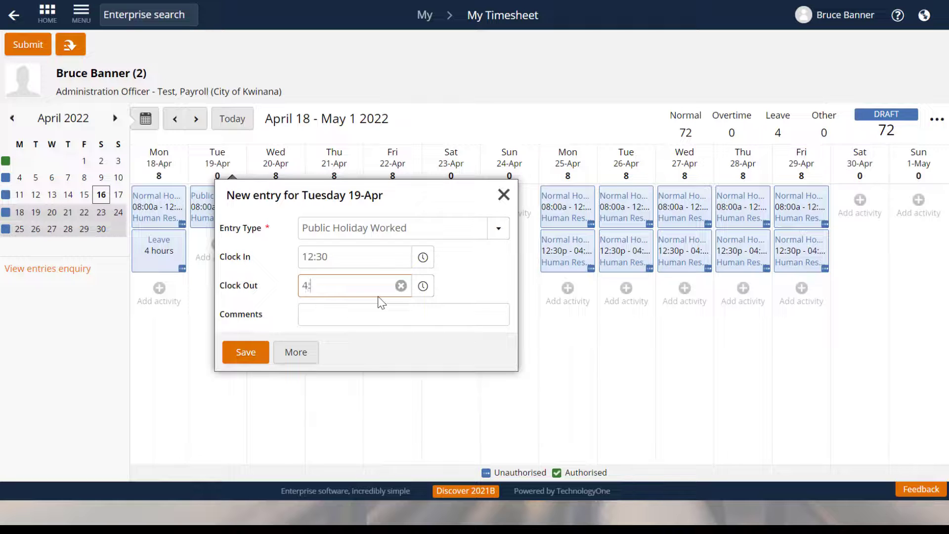
Save the second Public Holiday Worked entry on Tuesday 19-Apr, clocking in at 12:30, and submit the timesheet.
key("Tab")
left_click(244, 352)
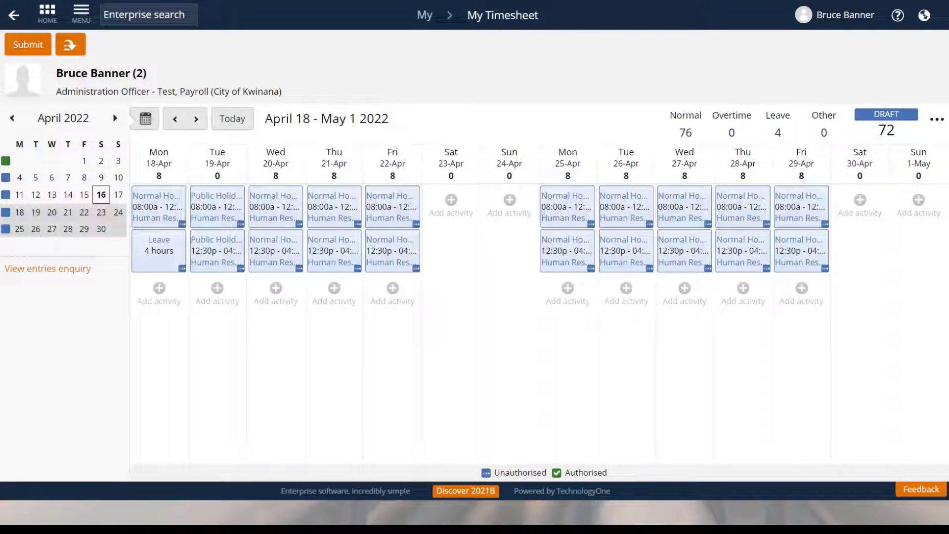
left_click(27, 45)
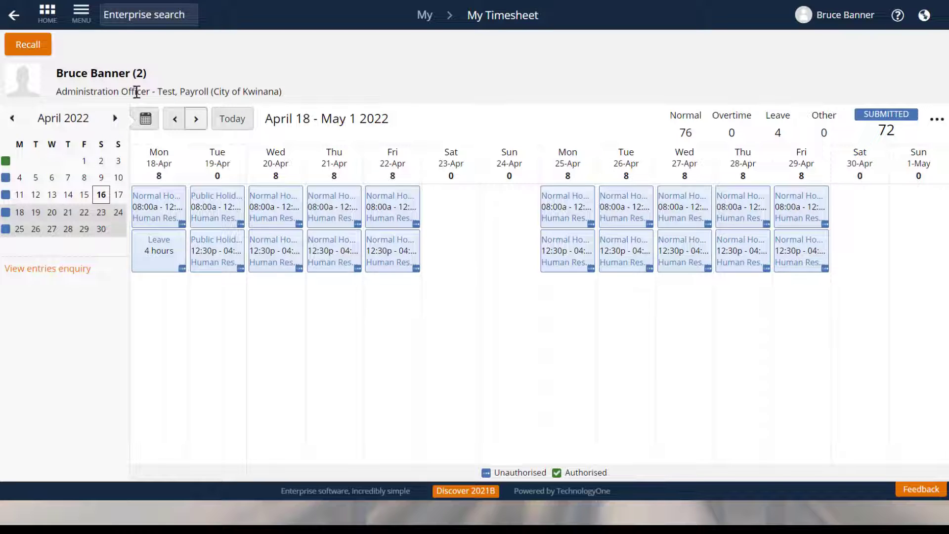
Recall the submitted April 18 - May 1 timesheet and clear all its unauthorised entries.
left_click(28, 45)
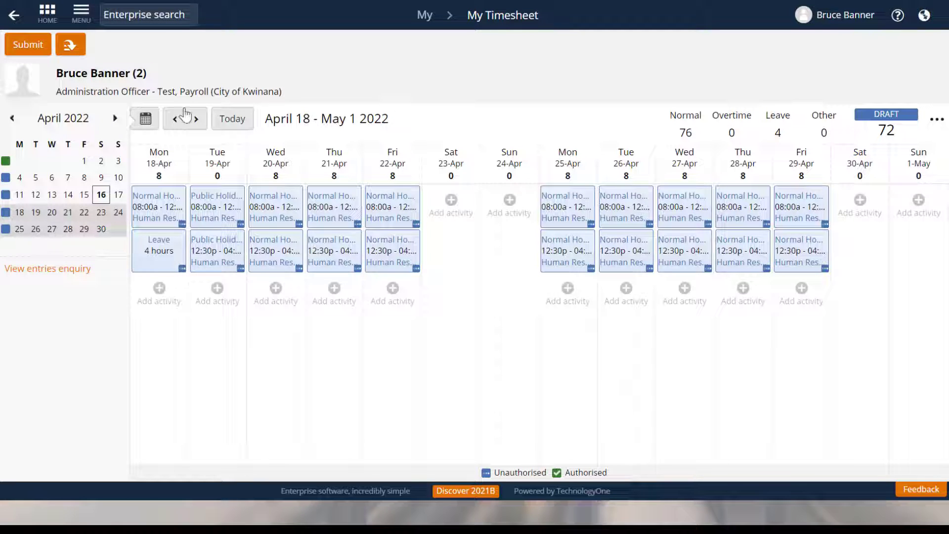
left_click(75, 46)
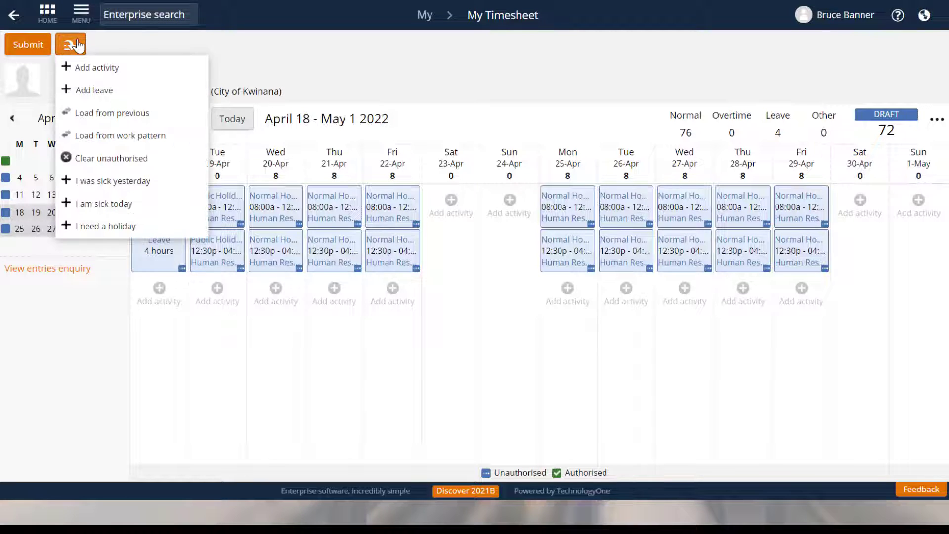
left_click(176, 159)
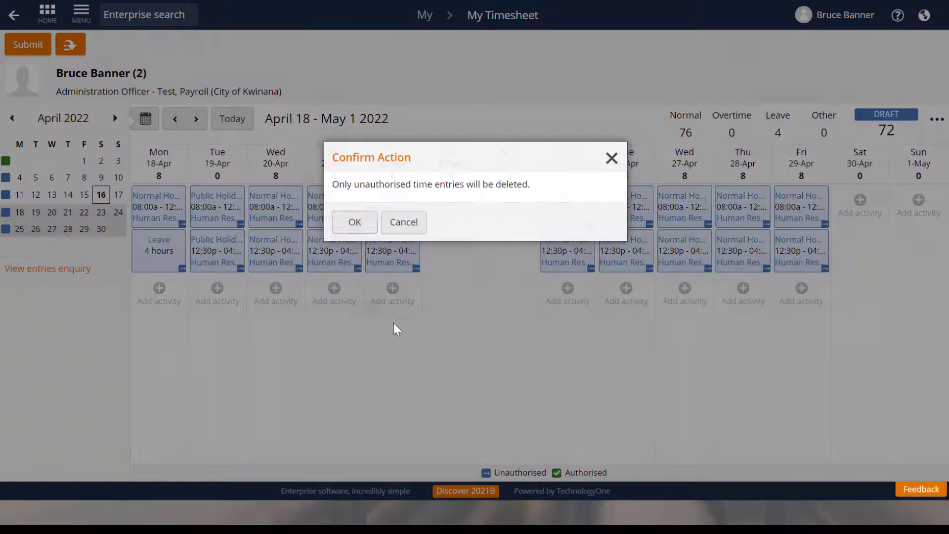
left_click(355, 224)
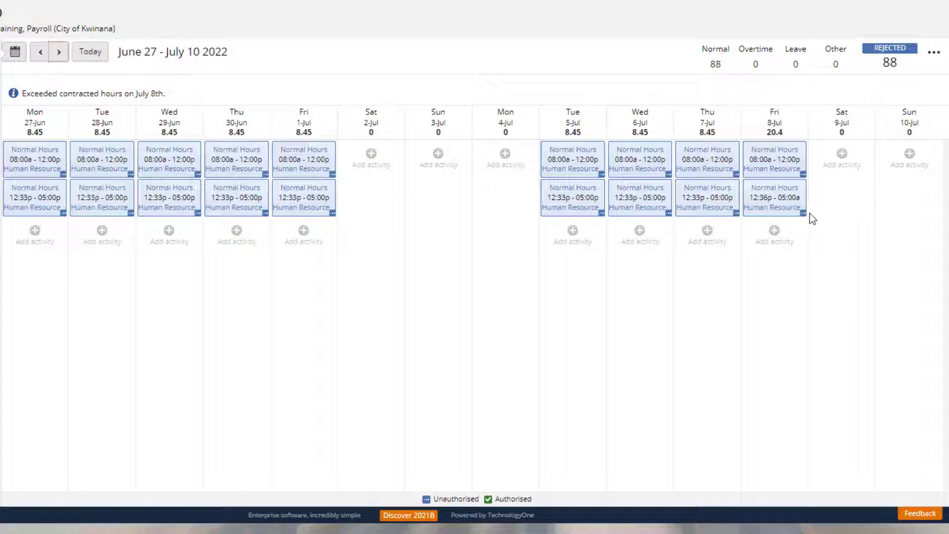
Set the clock-out of the Friday 8-Jul afternoon entry to 5pm in the rejected timesheet, save it and resubmit the timesheet.
left_click(804, 215)
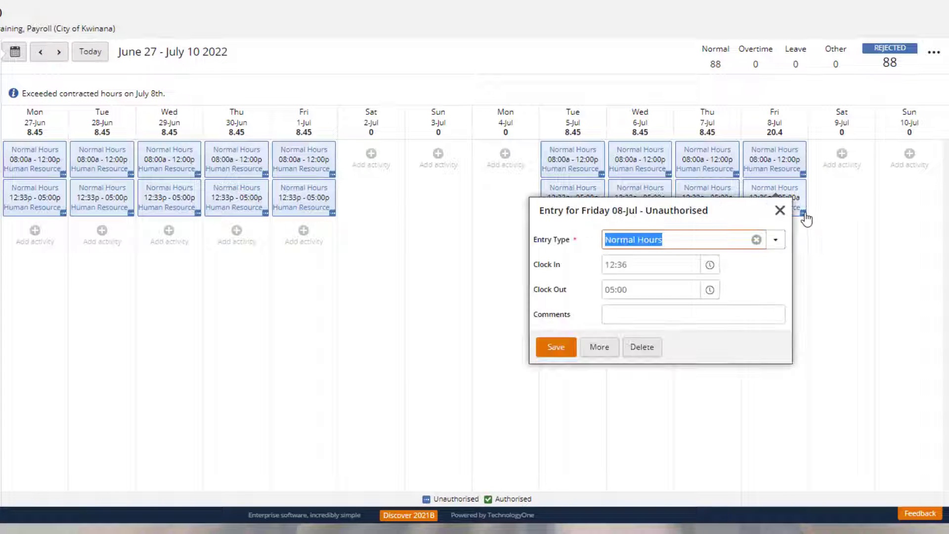
key("Tab")
key("Tab")
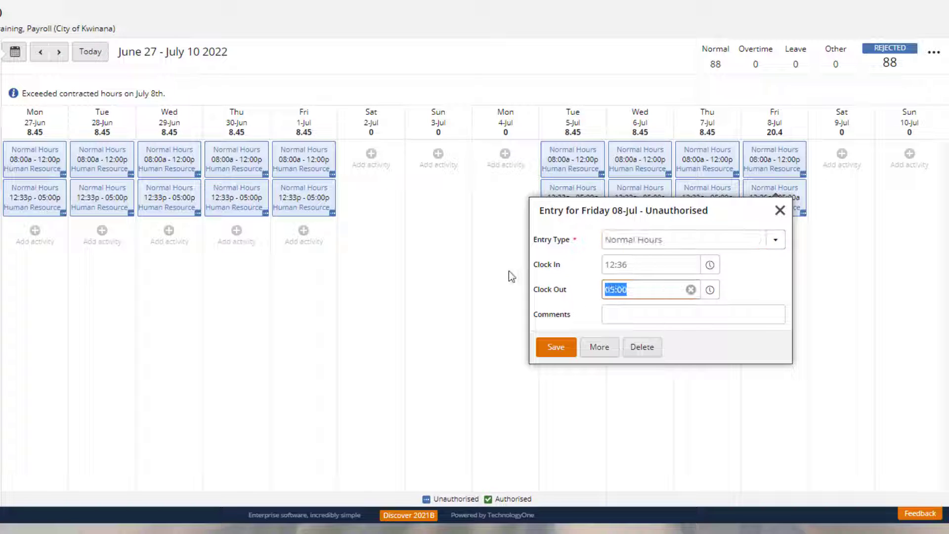
type("5pm")
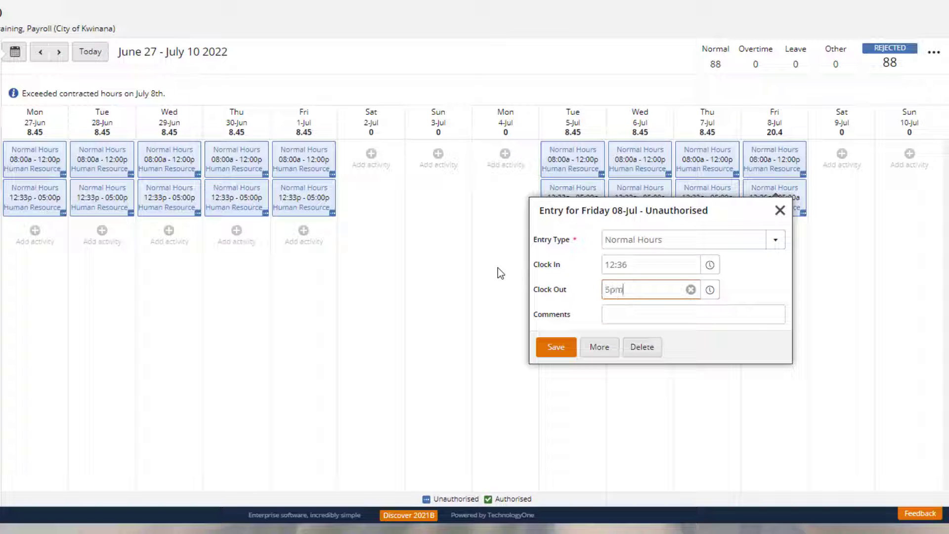
key("Tab")
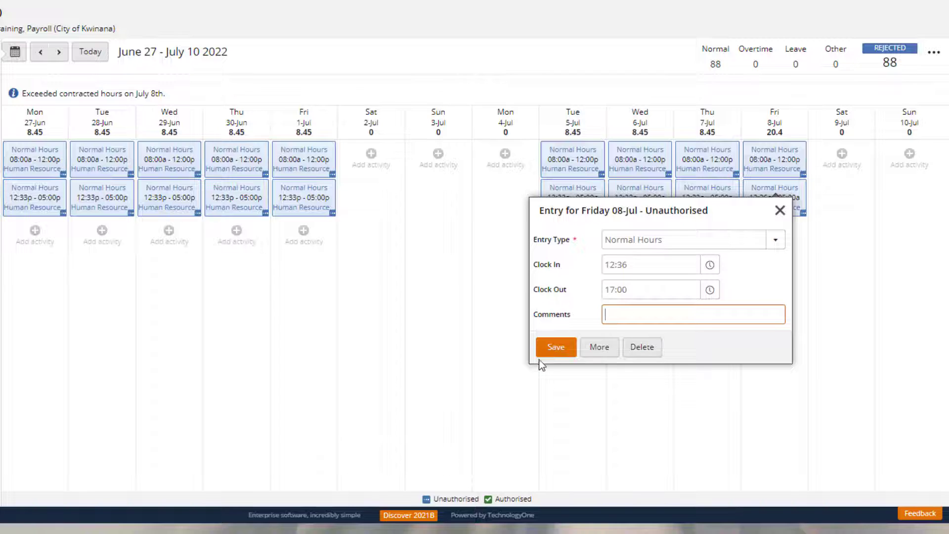
left_click(557, 348)
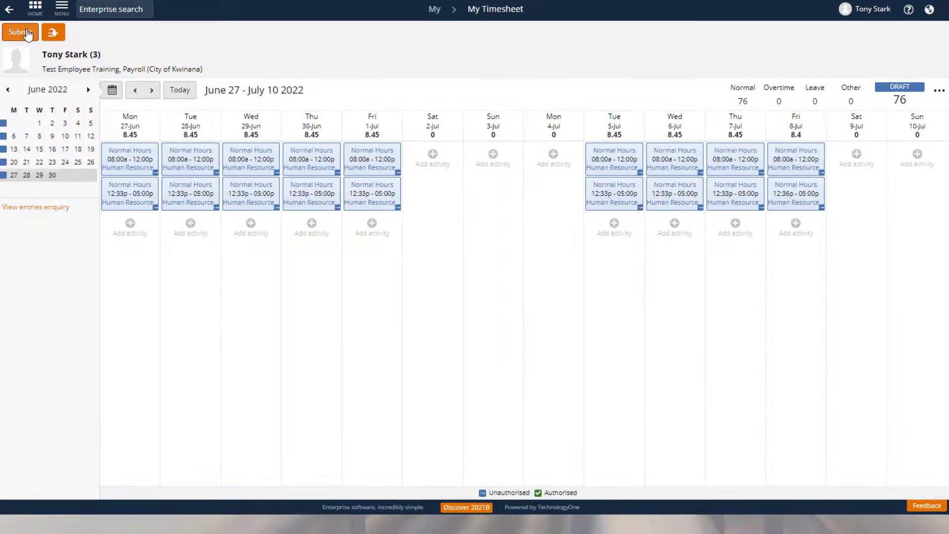
left_click(27, 33)
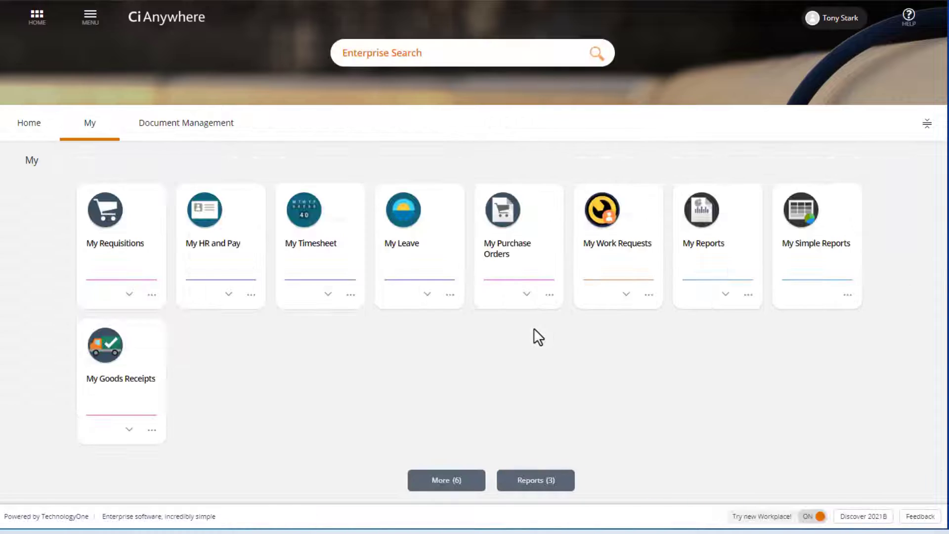
View the pay advice for the period ending 29-May-2022 in My HR and Pay.
left_click(222, 246)
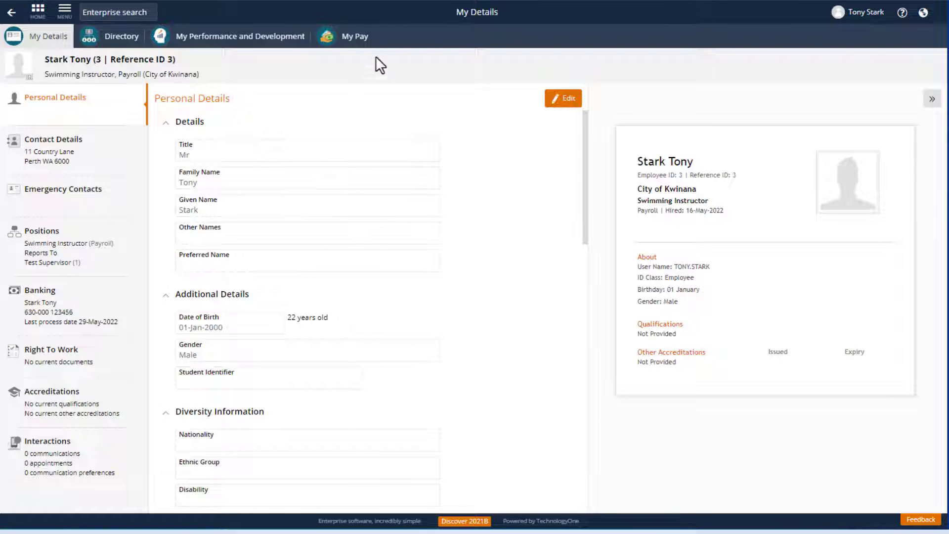
left_click(364, 48)
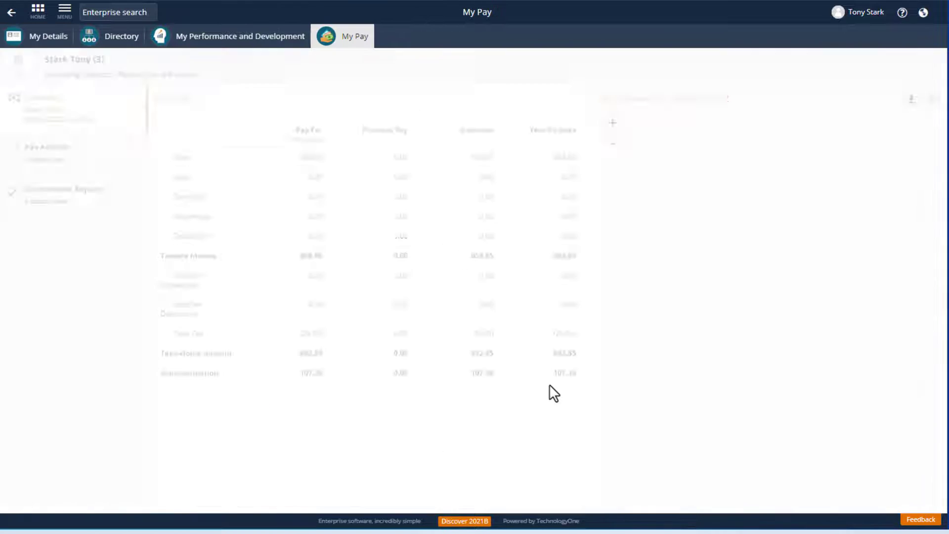
left_click(110, 163)
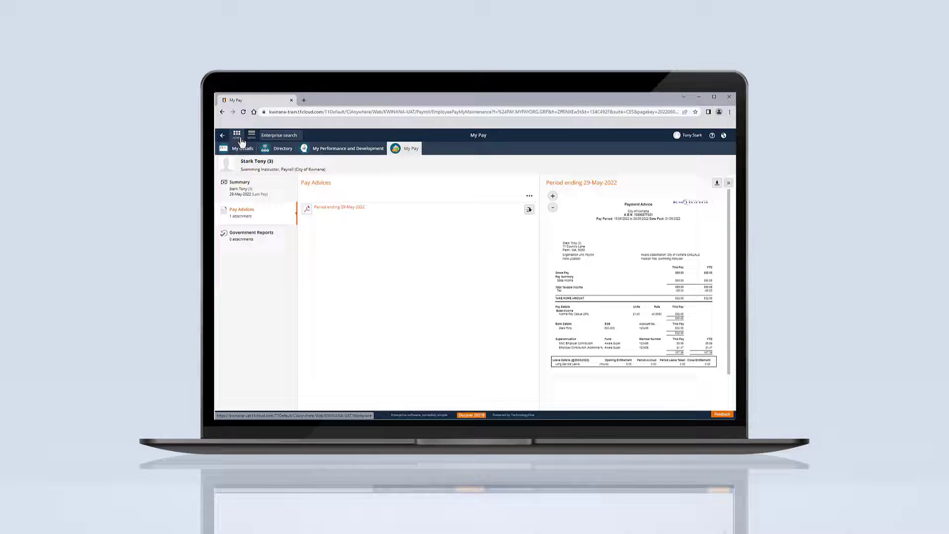
left_click(241, 141)
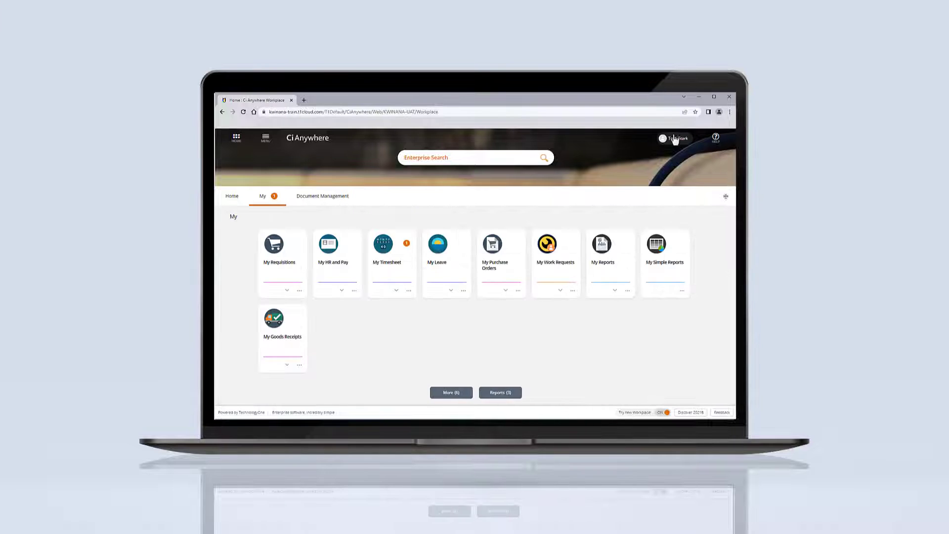
Log off from the current account.
left_click(675, 139)
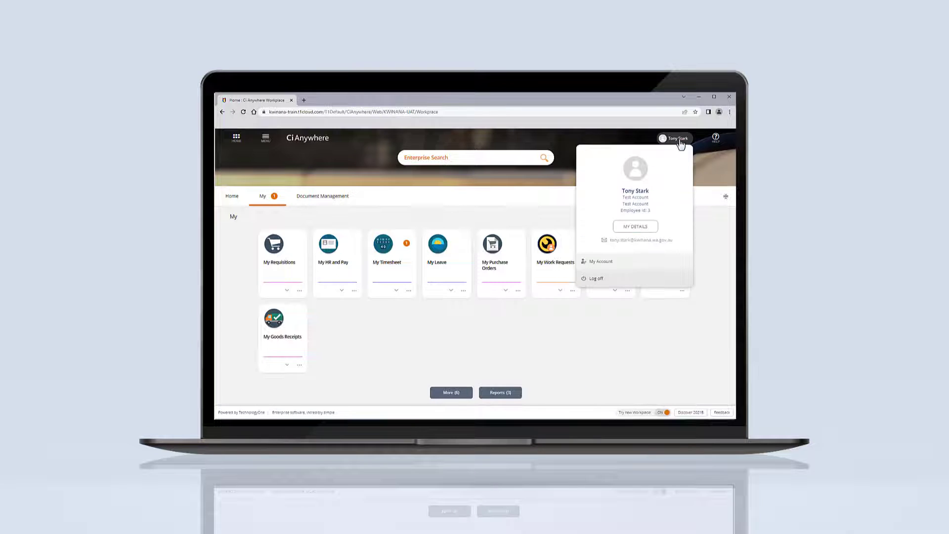
left_click(595, 278)
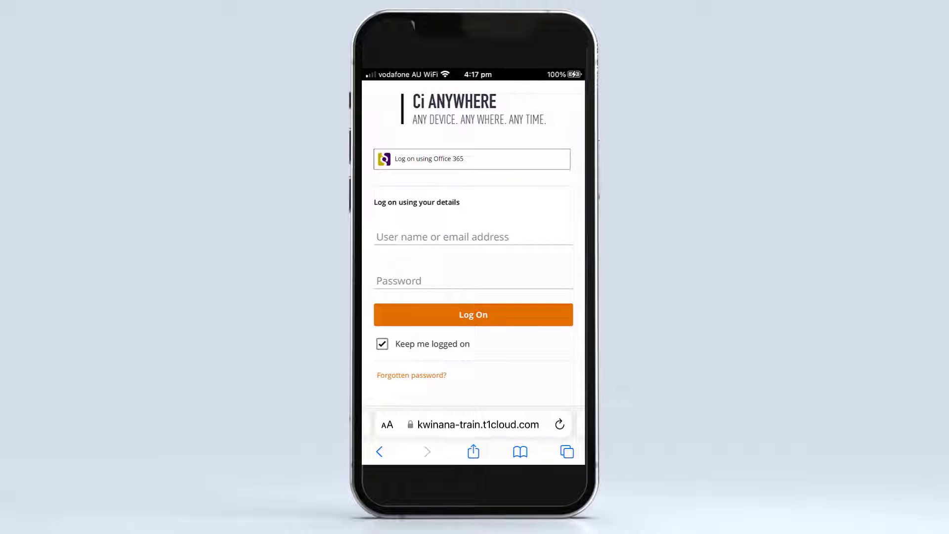
Log on using Office 365 on the phone, entering the work e-mail address and the account password.
left_click(472, 159)
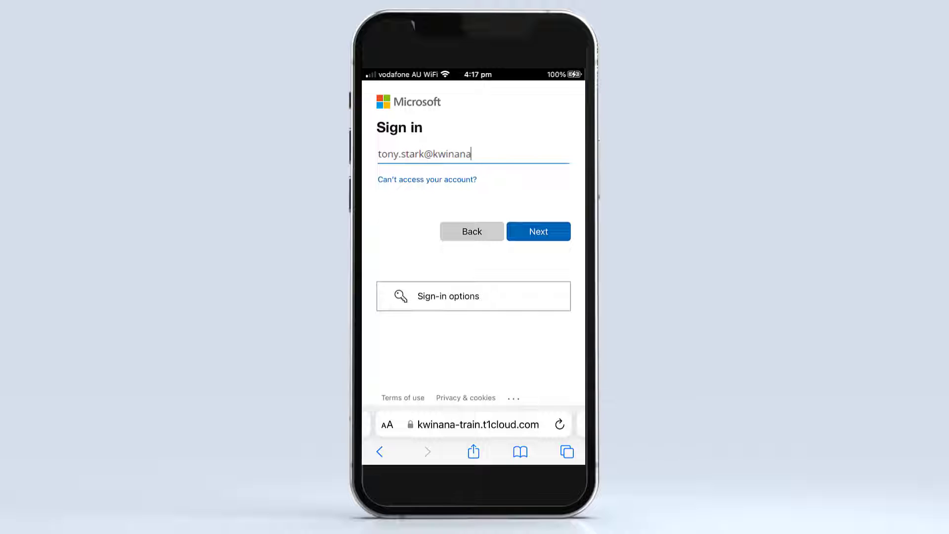
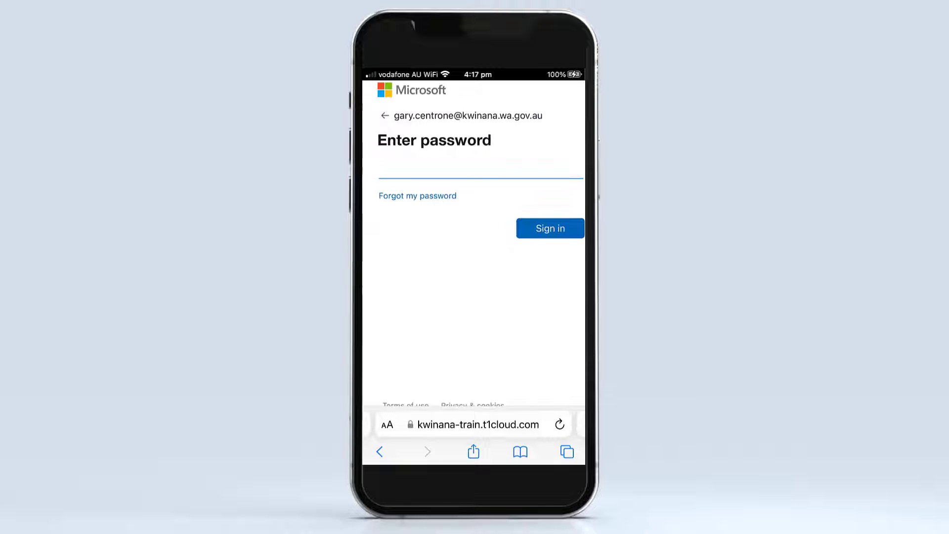
type("•••••••••••••••")
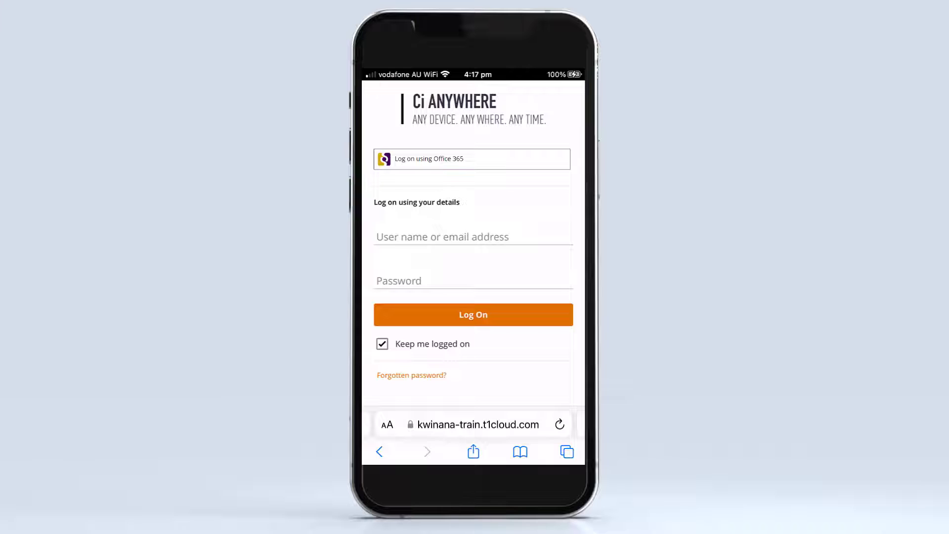
Try to log on using personal details, entering the personal e-mail address and the account password.
left_click(473, 237)
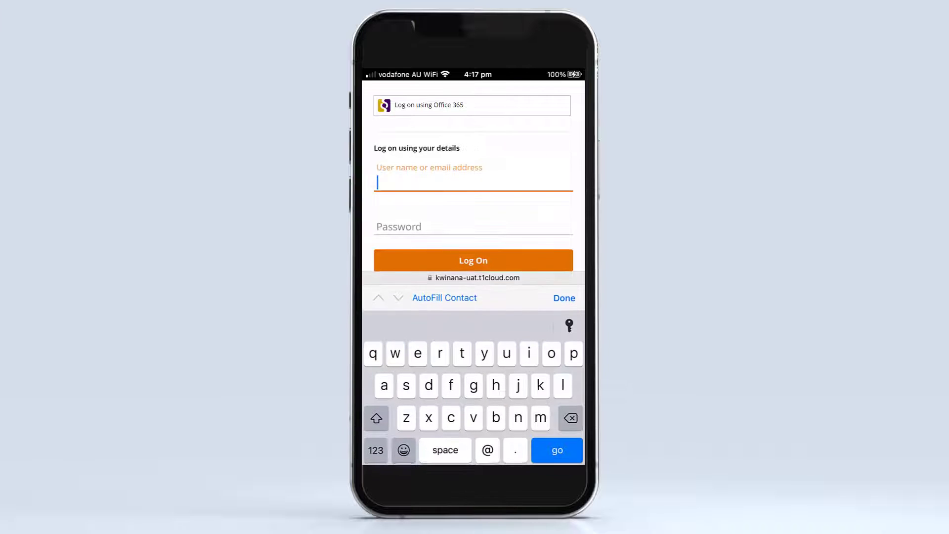
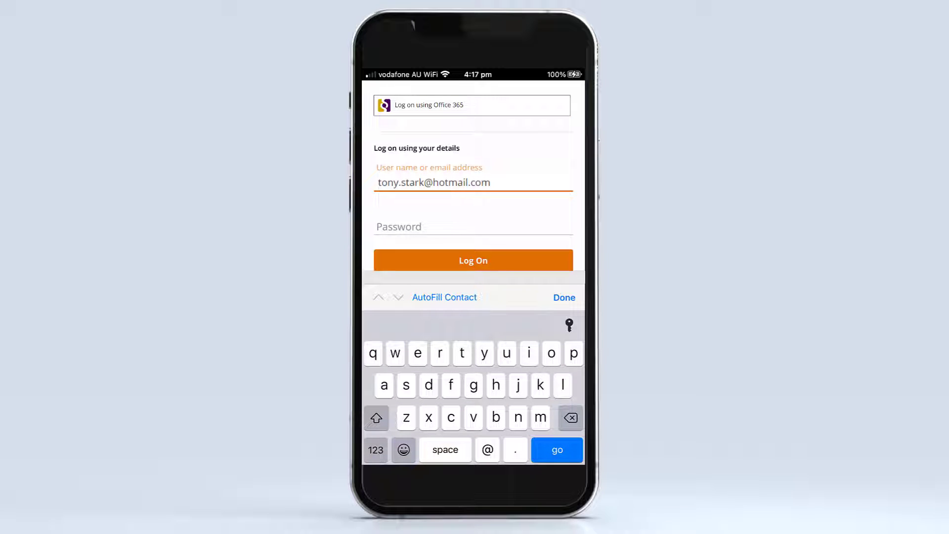
left_click(473, 227)
type("•••••••••••••••")
left_click(473, 260)
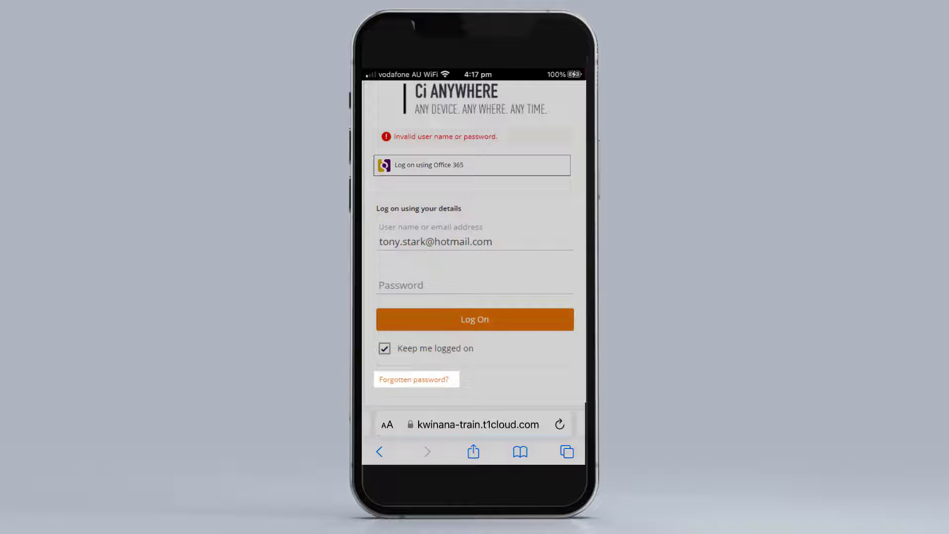
Request password reset instructions by entering the registered e-mail address in the forgotten password form.
left_click(414, 380)
left_click(475, 242)
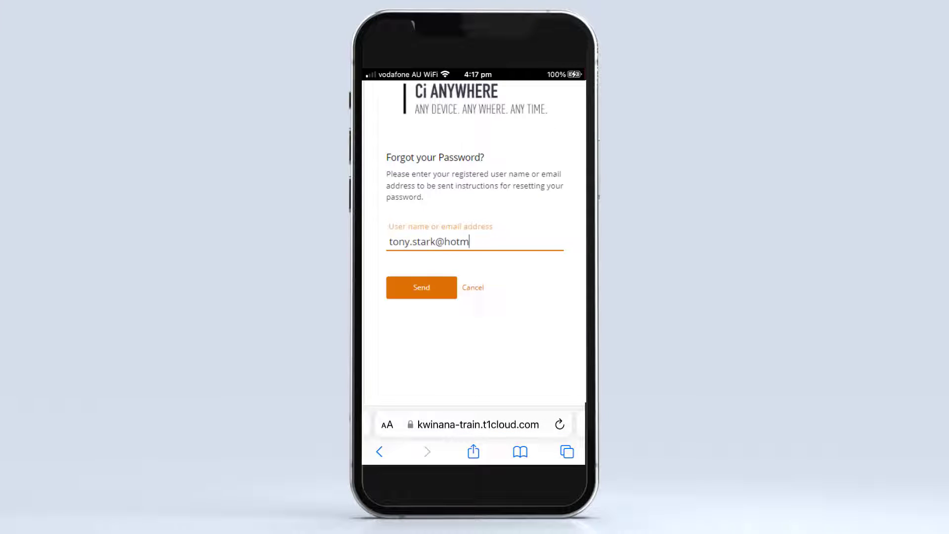
key("Return")
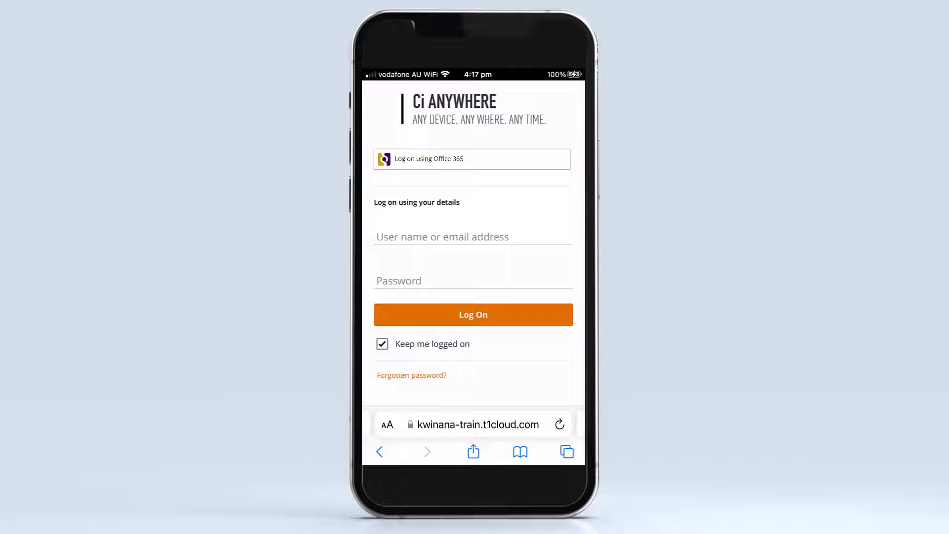
Log on with the account password and open My Timesheet on the phone.
type("••••••••••••••")
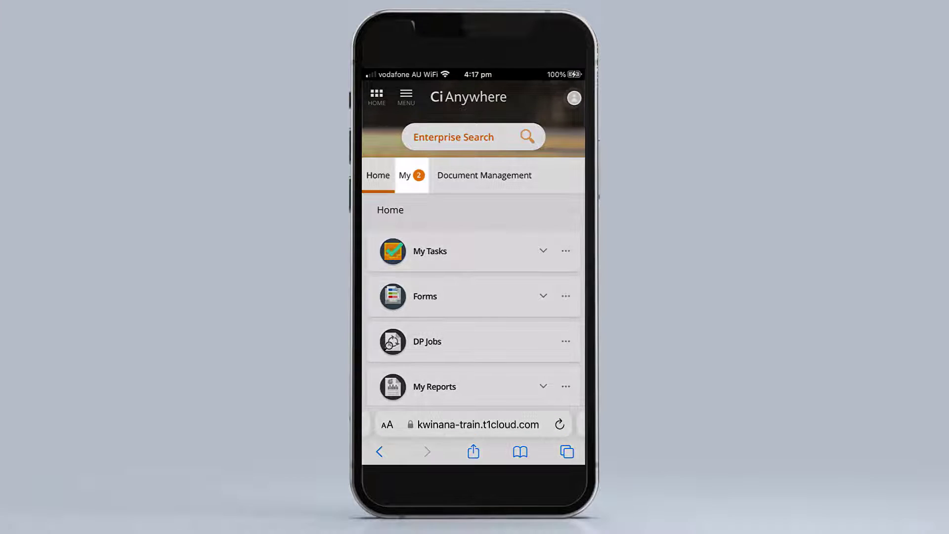
left_click(412, 175)
left_click(440, 341)
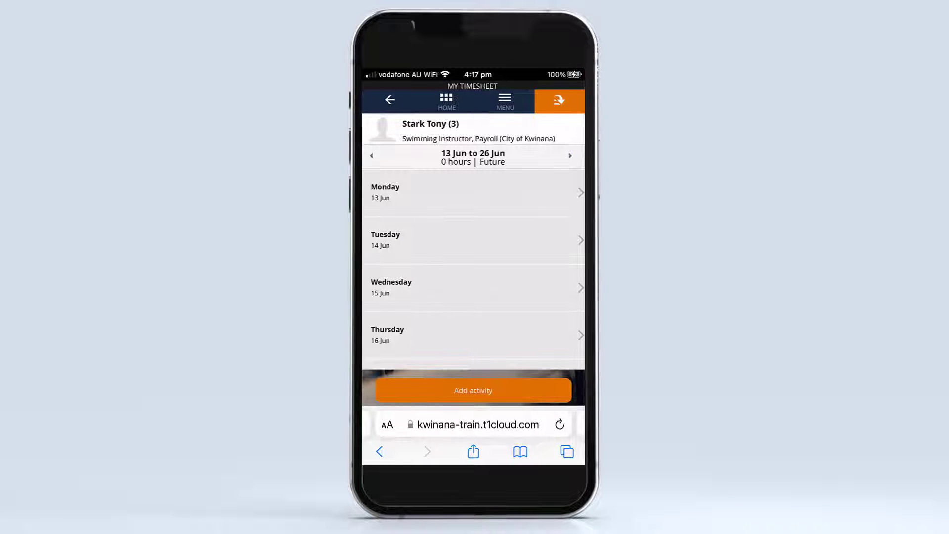
Add a new timesheet activity for Monday 13 June and set its position to Netball Umpire.
left_click(473, 192)
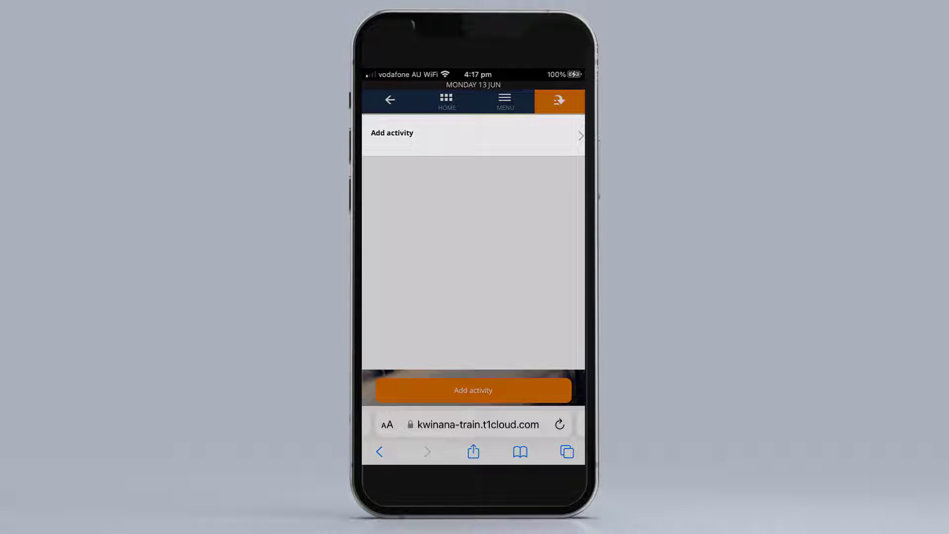
left_click(473, 135)
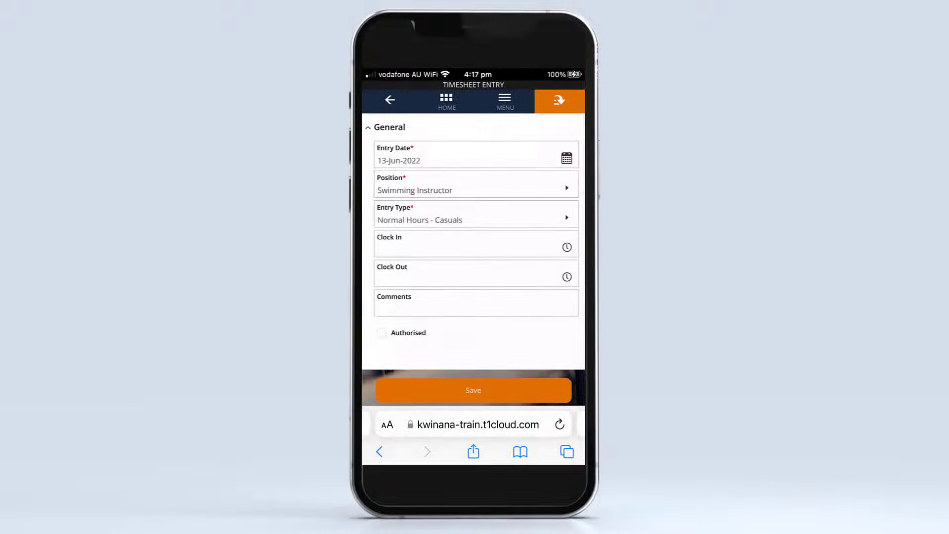
left_click(472, 185)
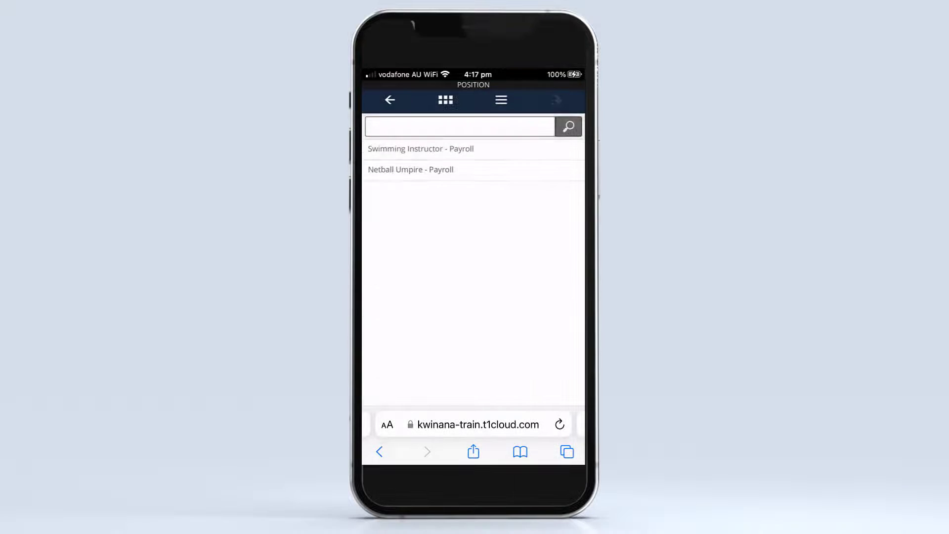
left_click(473, 169)
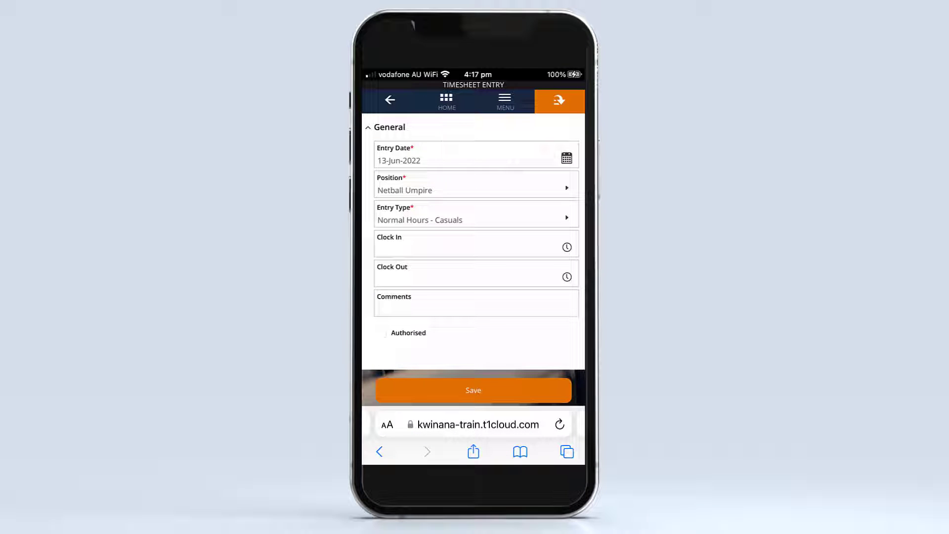
Enter 40:00 as Clock In and 60:00 as Clock Out, and try to save the timesheet entry.
left_click(474, 247)
type("40:00")
left_click(473, 206)
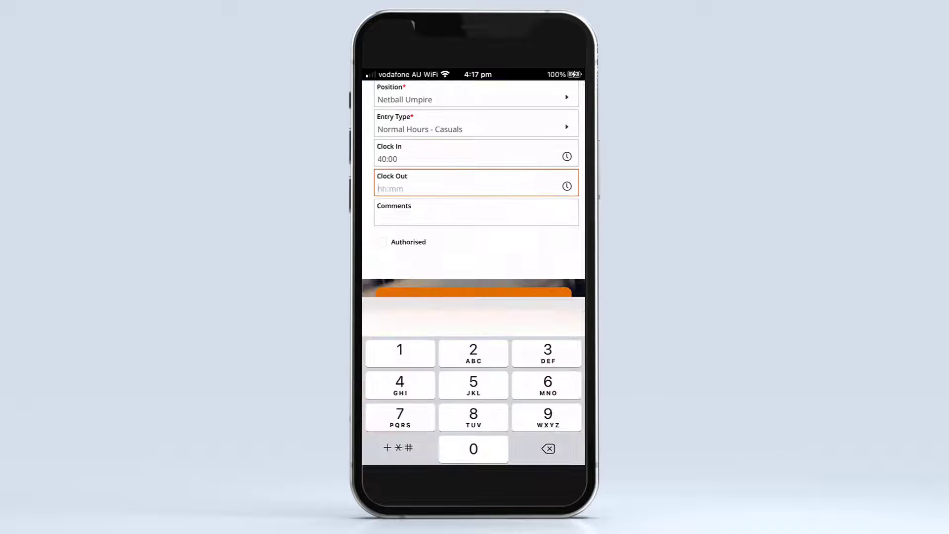
type("60:00")
left_click(567, 323)
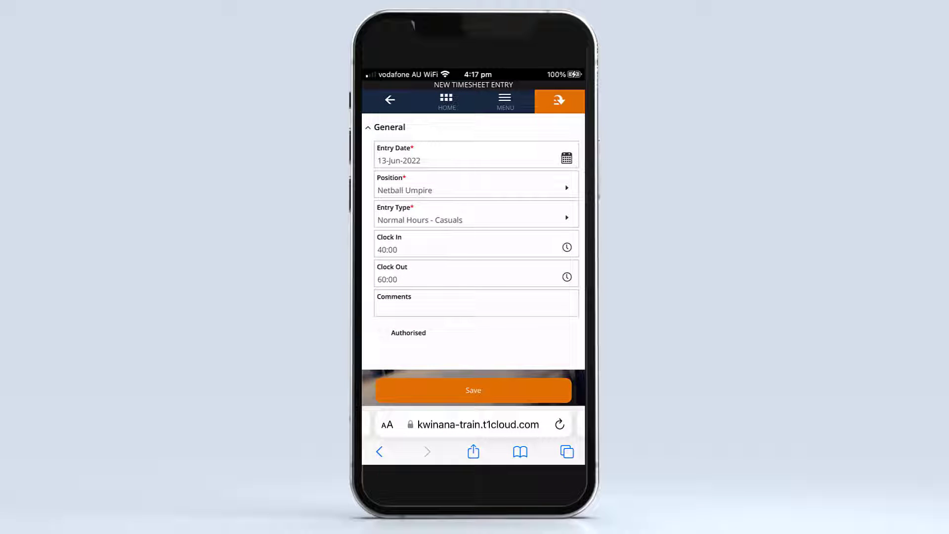
left_click(473, 390)
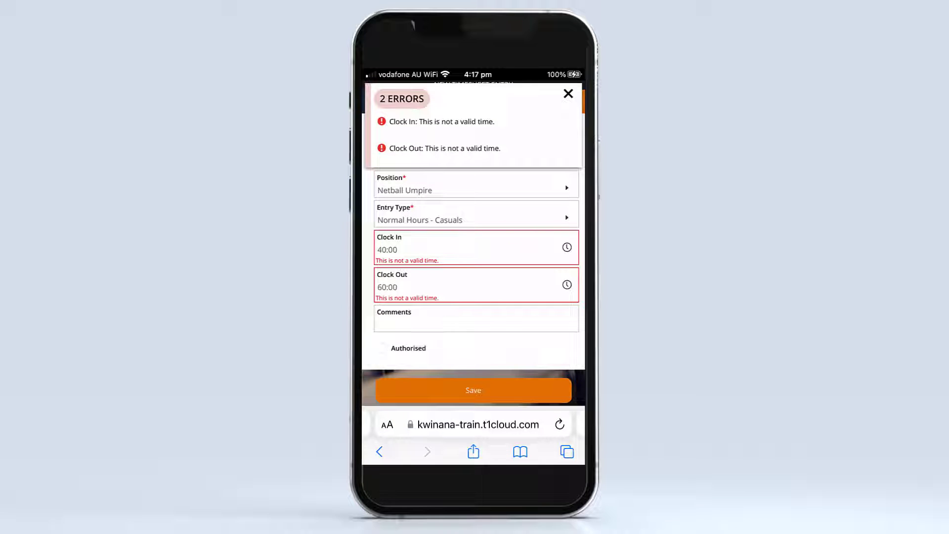
Correct the entry's Clock In time to 16:00.
left_click(425, 266)
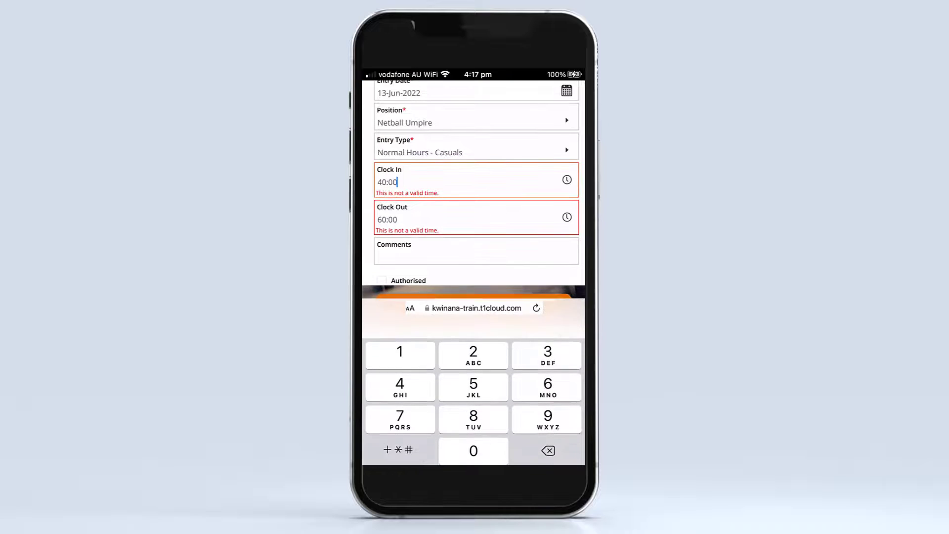
key("BackSpace")
key("BackSpace")
key("BackSpace")
key("BackSpace")
type("1600")
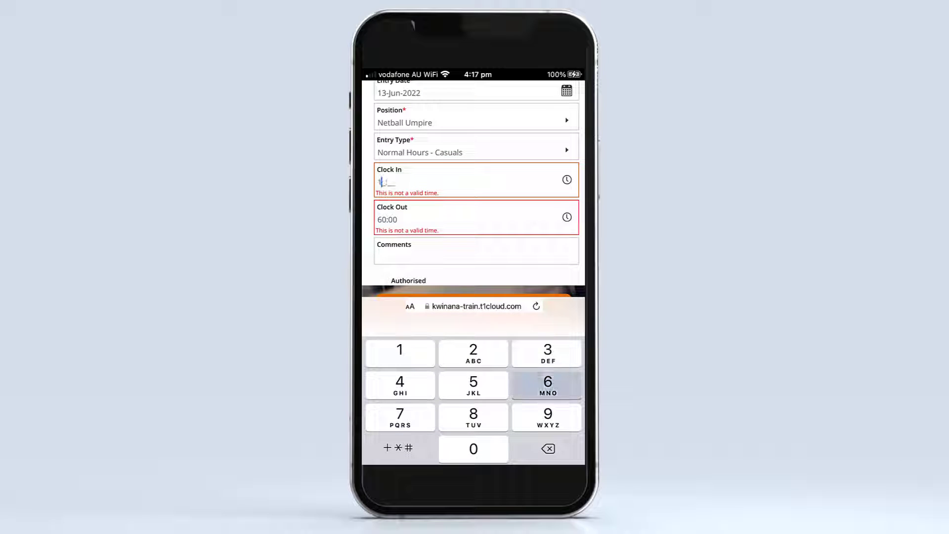
Clear the Clock Out time, set it to 06:00 PM with the time picker, and save the entry.
left_click(425, 219)
key("BackSpace")
key("BackSpace")
key("BackSpace")
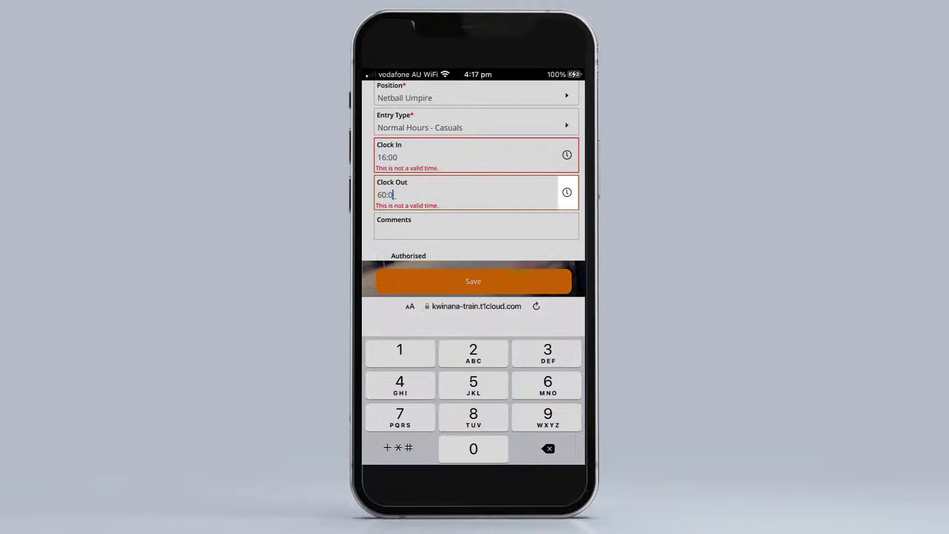
key("BackSpace")
left_click(567, 192)
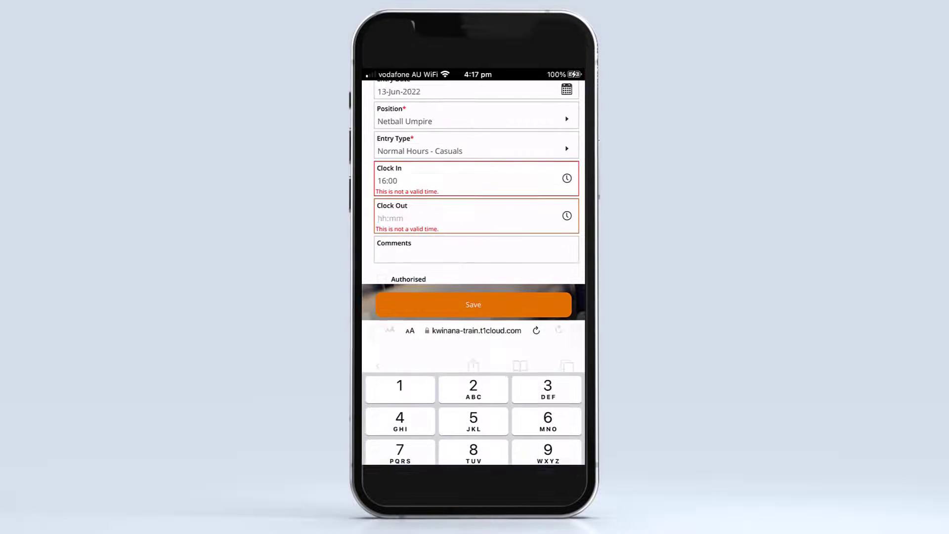
scroll(398, 173, "up", 3)
scroll(546, 185, "down", 1)
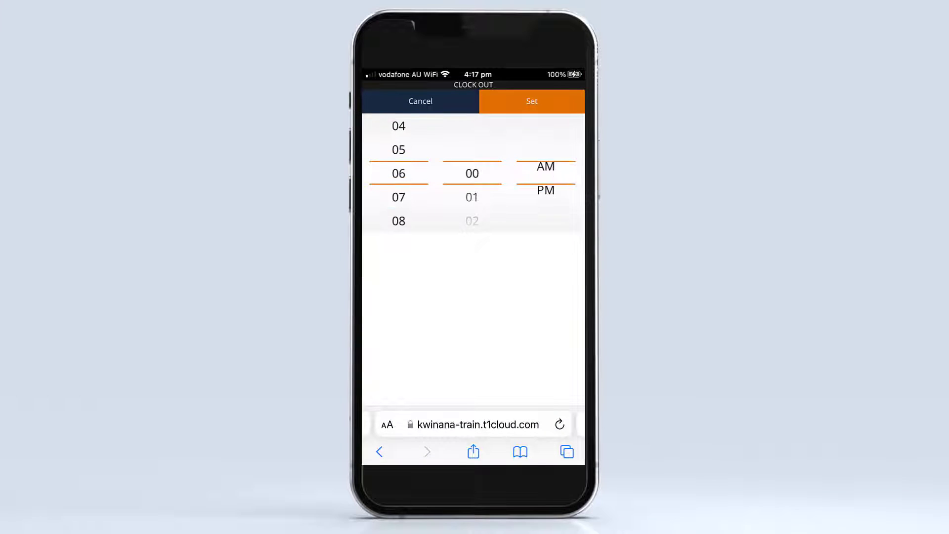
left_click(532, 100)
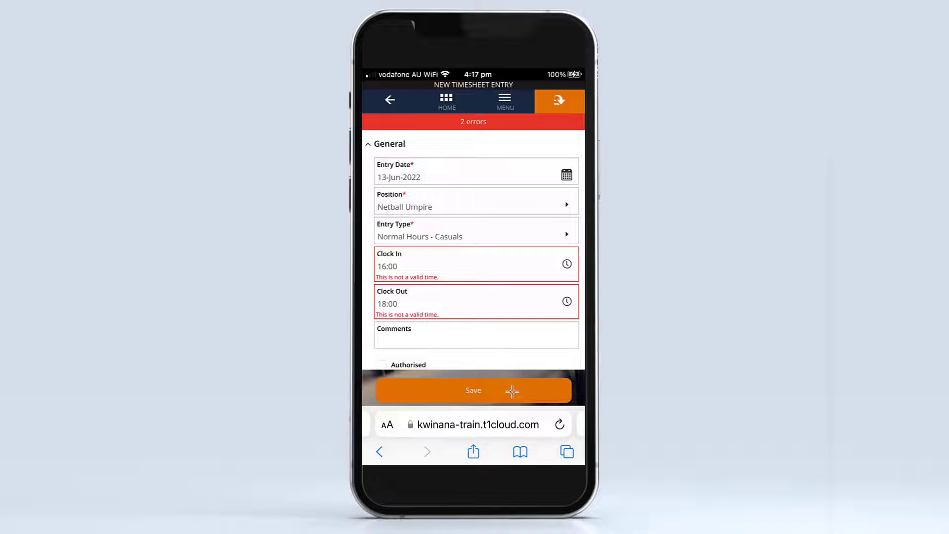
left_click(512, 392)
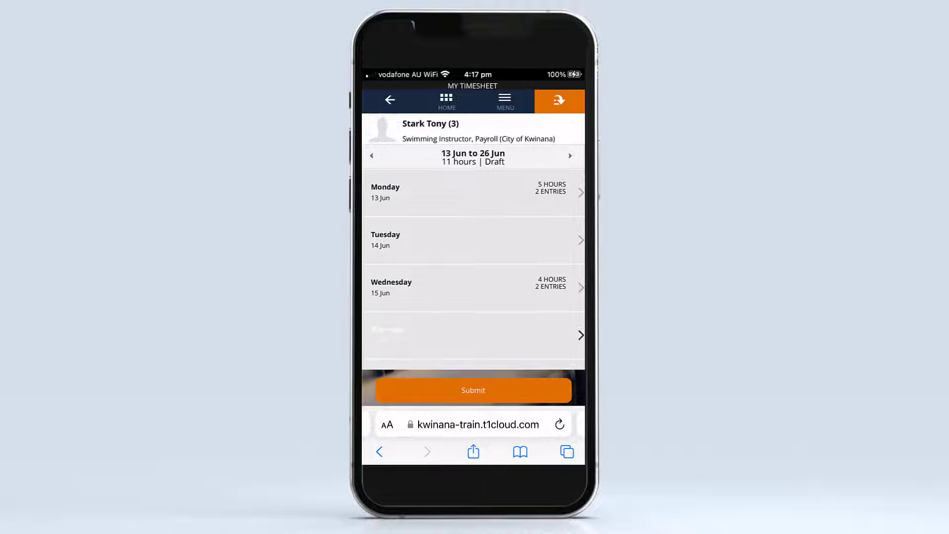
Review the 13 Jun to 26 Jun timesheet and the activities recorded for Monday 13 June.
scroll(473, 243, "down", 10)
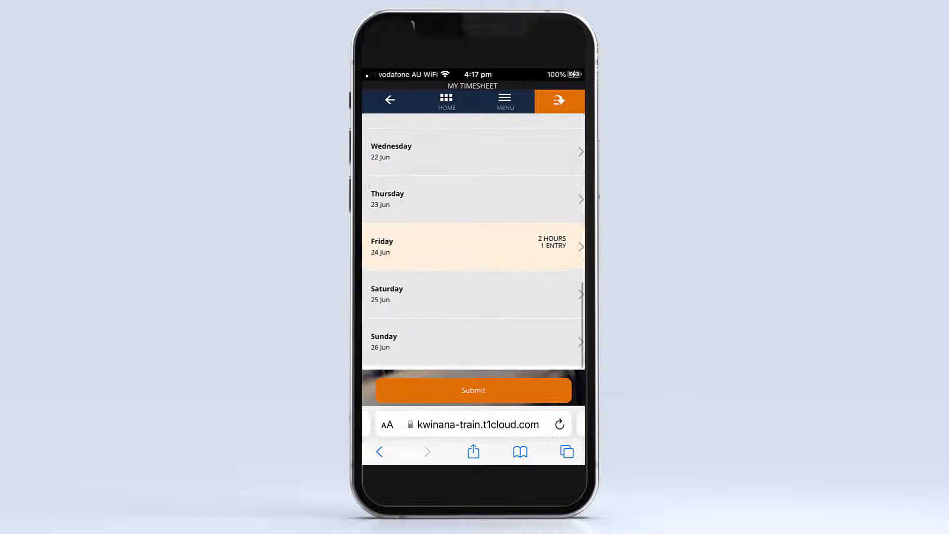
scroll(473, 242, "up", 10)
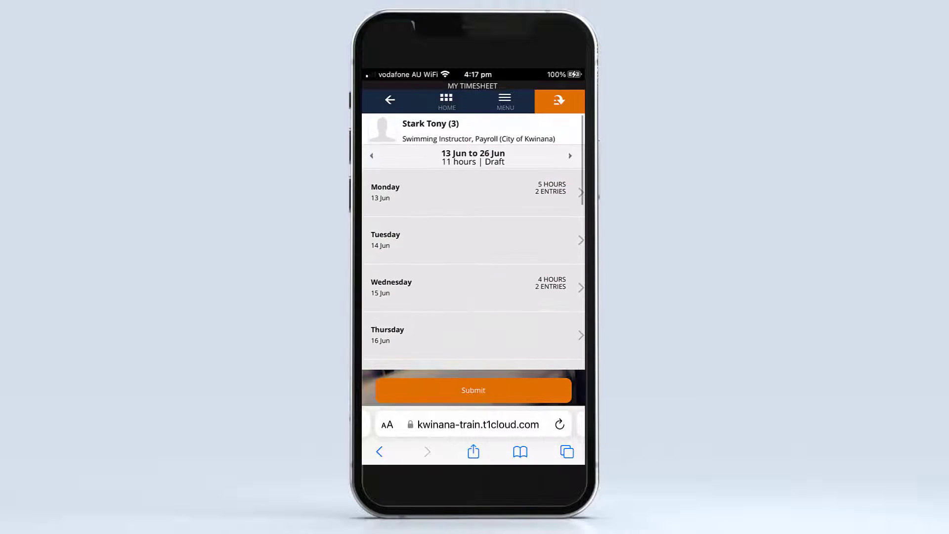
left_click(473, 200)
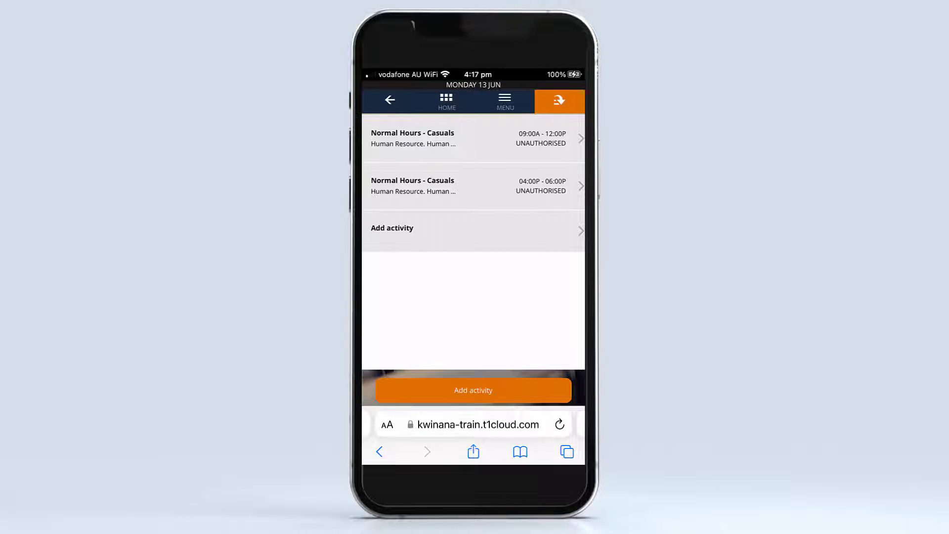
left_click(390, 100)
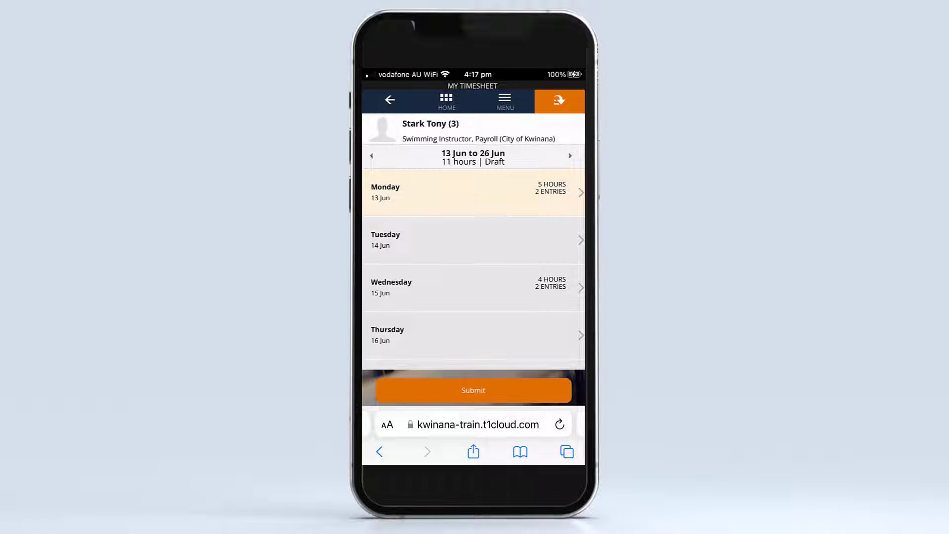
Submit the 13 Jun to 26 Jun timesheet and recall it for editing.
left_click(514, 391)
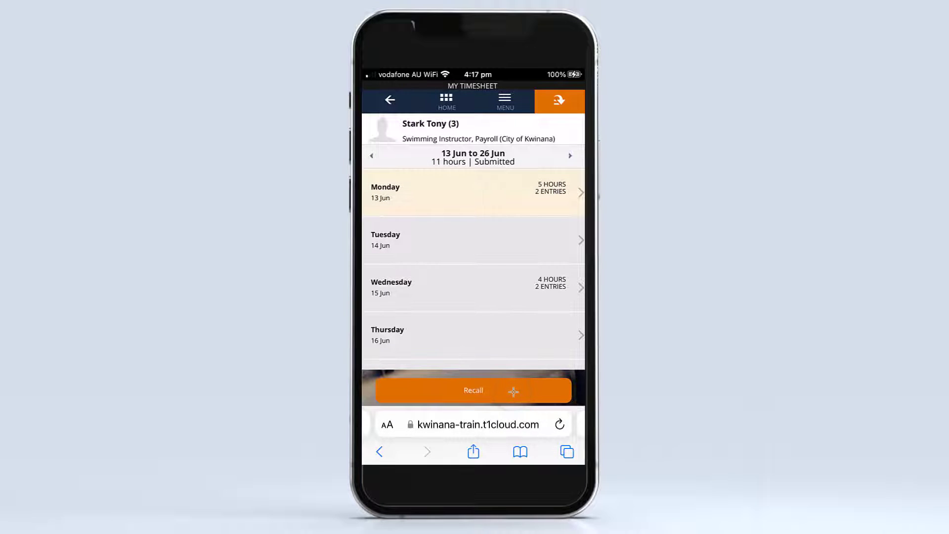
left_click(513, 391)
Change the Clock Out time of the Friday 24 June entry to 19:00.
scroll(474, 237, "down", 10)
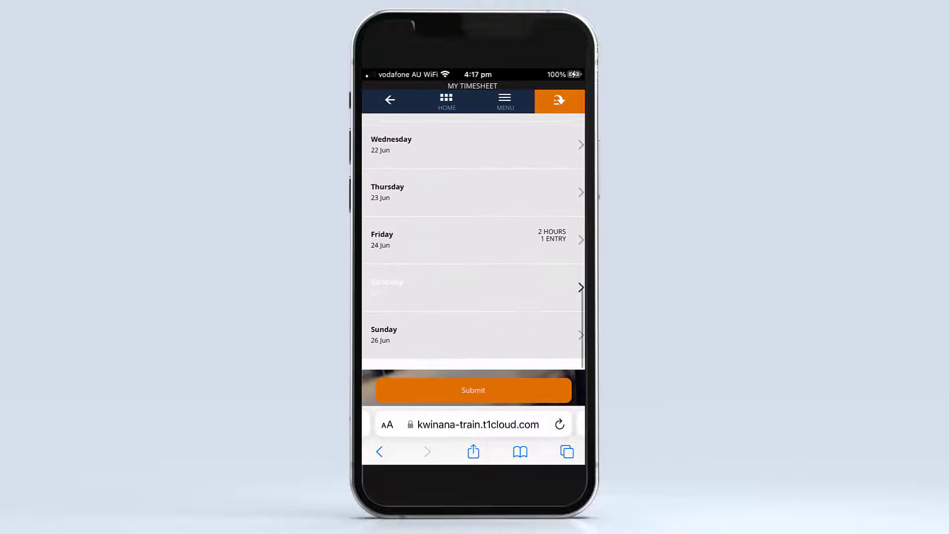
left_click(382, 250)
left_click(425, 134)
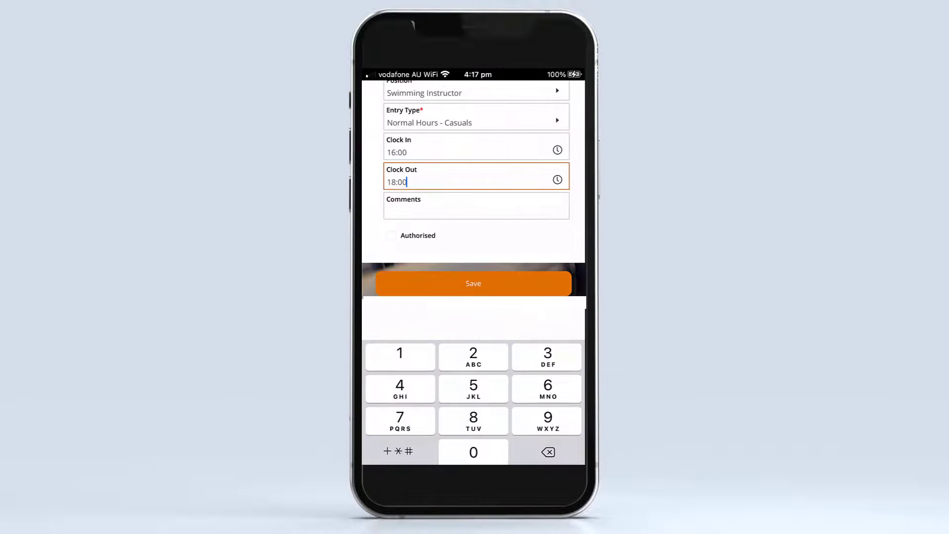
key("BackSpace")
key("BackSpace")
key("BackSpace")
key("BackSpace")
key("BackSpace")
type("19:00")
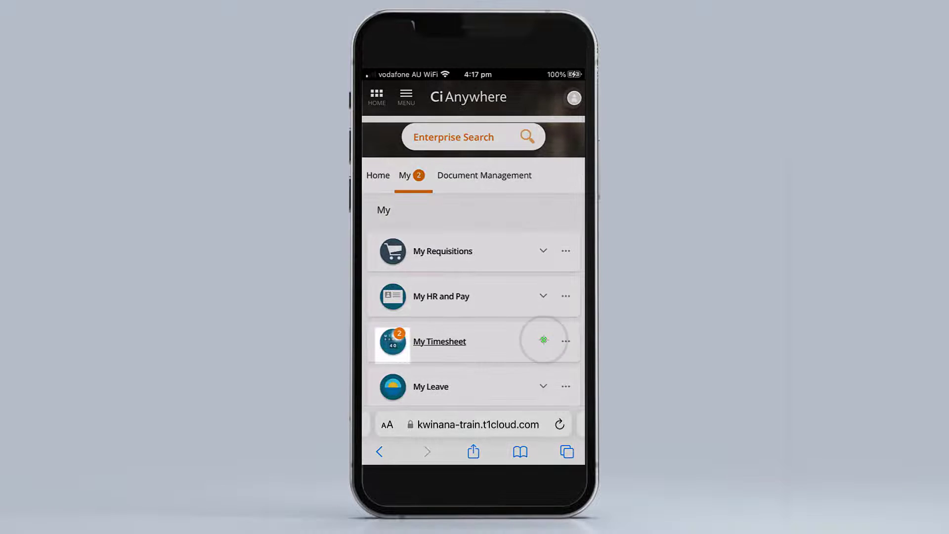
Open an entry in the rejected 27 Jun to 10 Jul timesheet and set its Clock In to 04:00 PM.
left_click(544, 341)
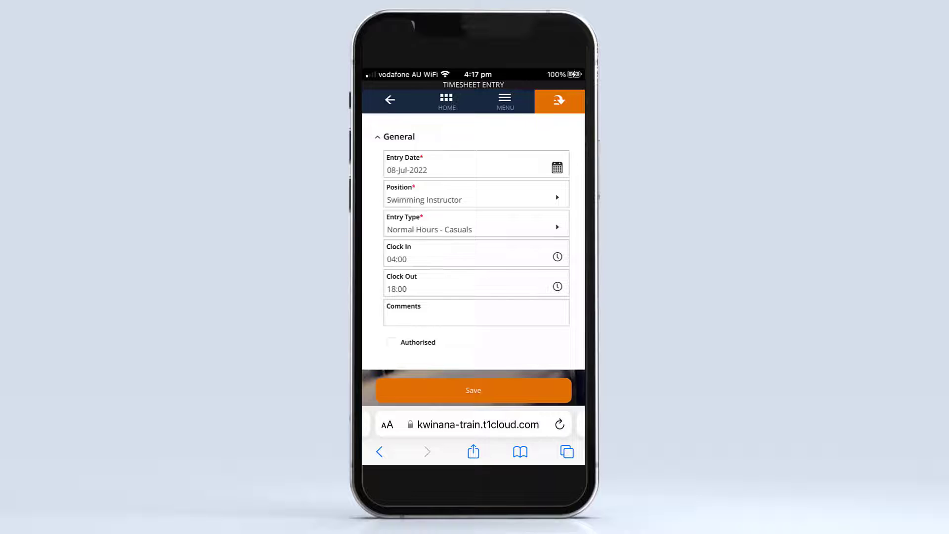
left_click(445, 248)
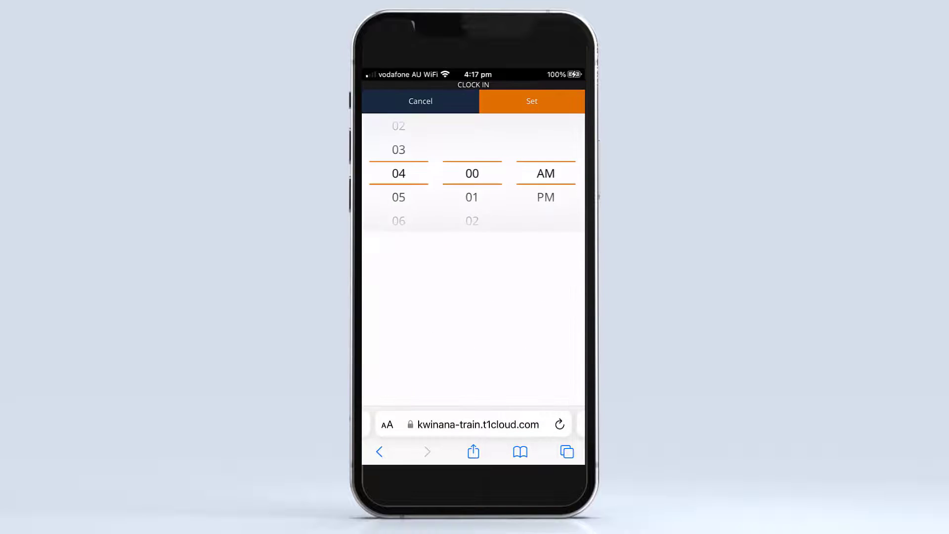
left_click(546, 197)
left_click(532, 101)
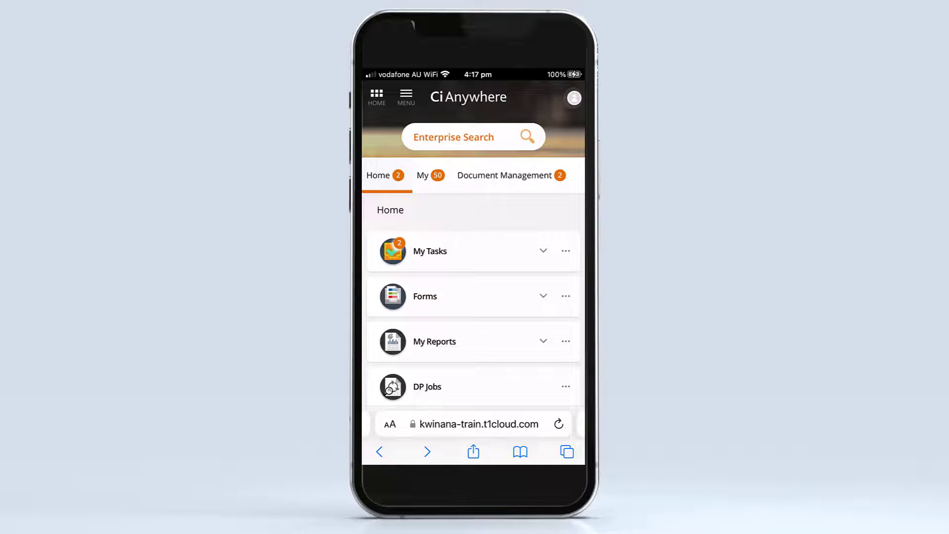
Open My Leave and examine the June 2022 leave calendar, its status legend and the leave balances.
left_click(429, 175)
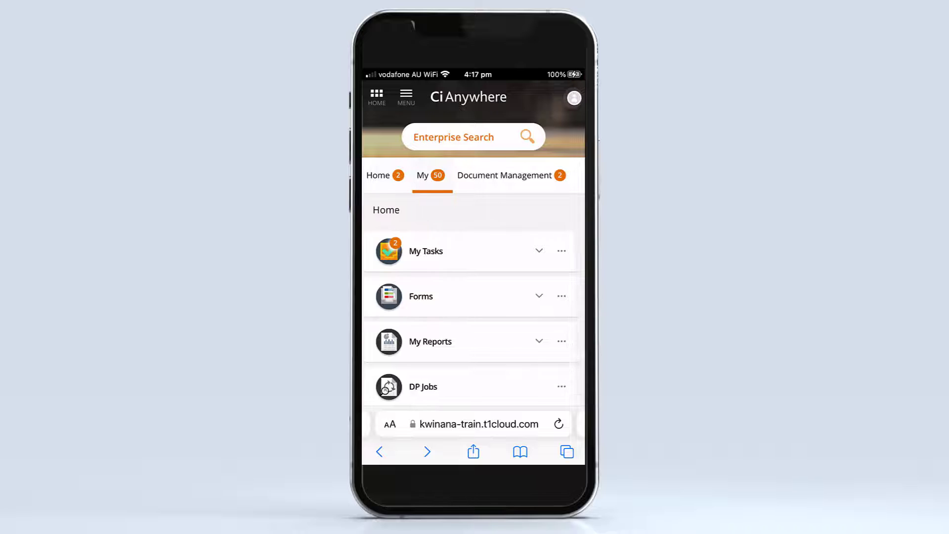
scroll(473, 297, "down", 3)
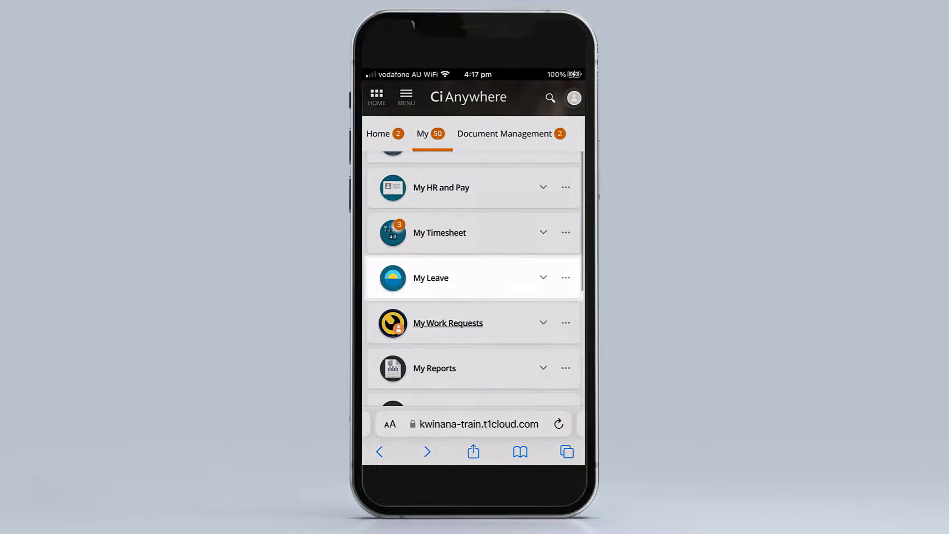
left_click(430, 278)
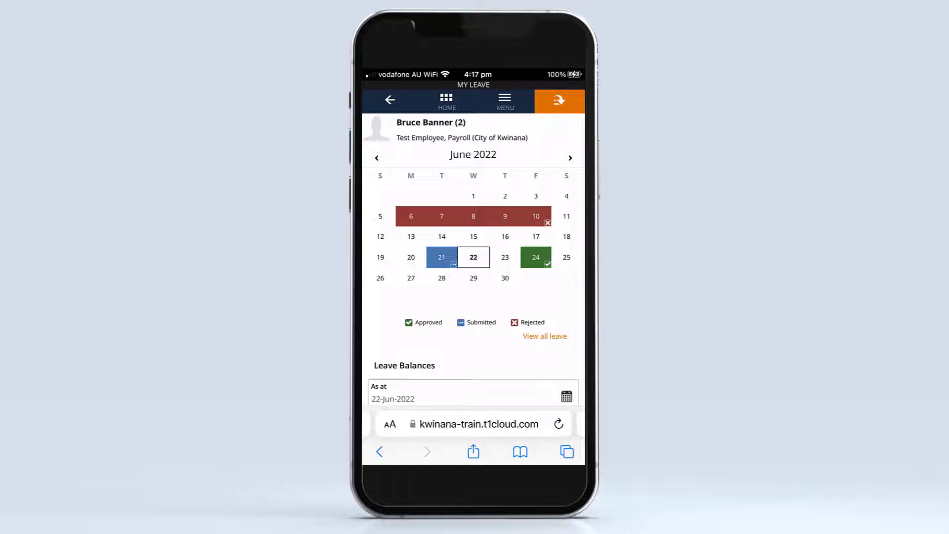
scroll(458, 257, "up", 5)
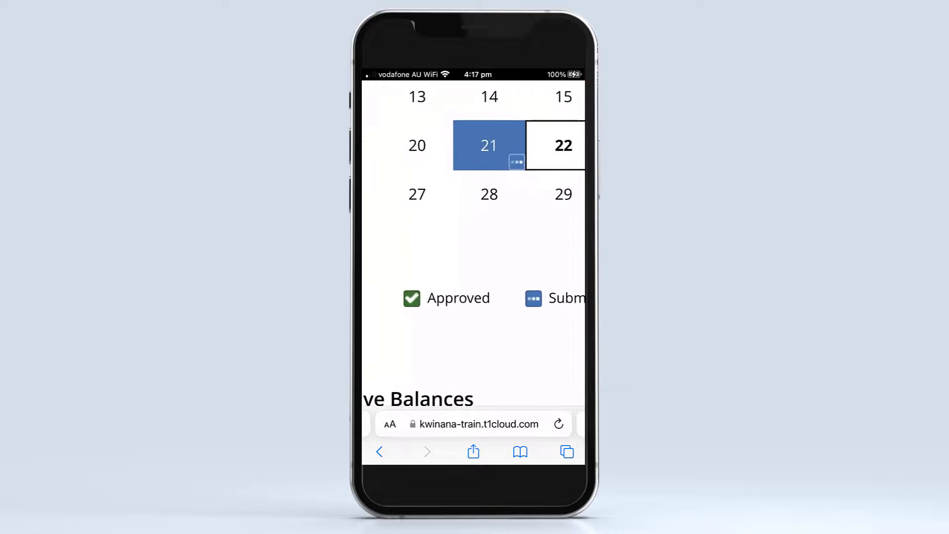
scroll(473, 247, "right", 2)
scroll(474, 247, "right", 2)
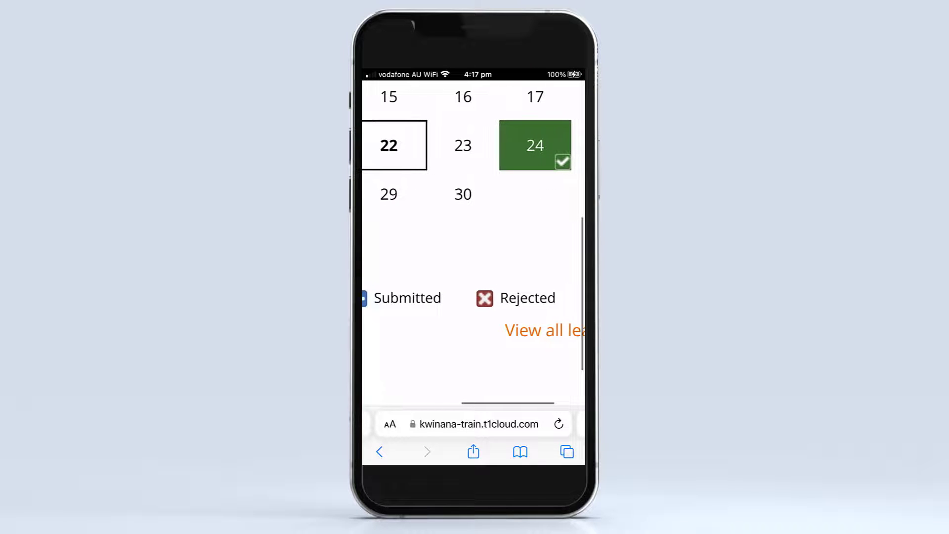
scroll(473, 243, "down", 5)
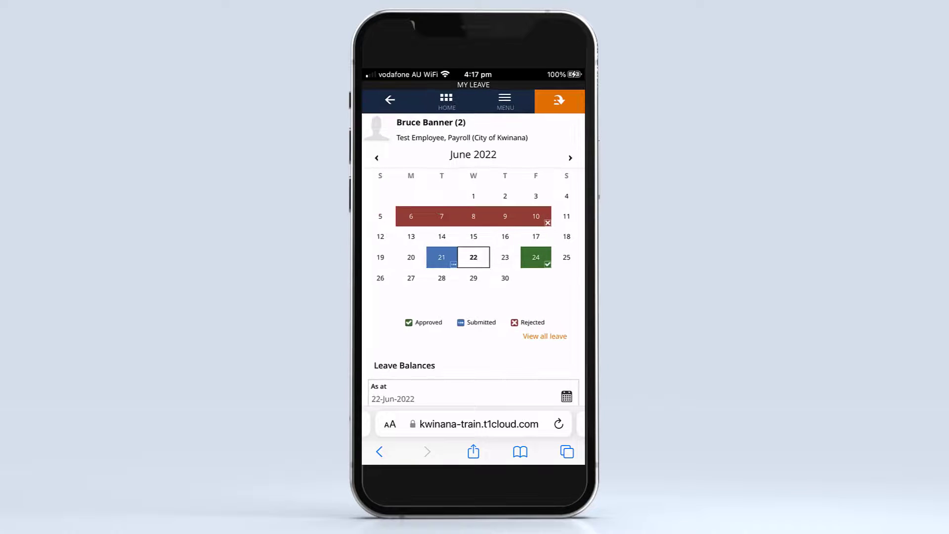
scroll(474, 260, "down", 4)
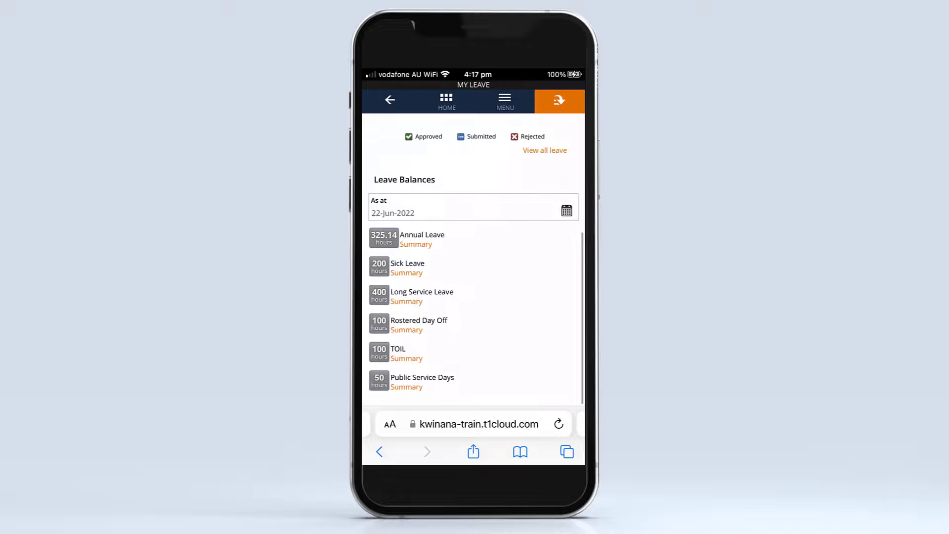
scroll(473, 260, "up", 4)
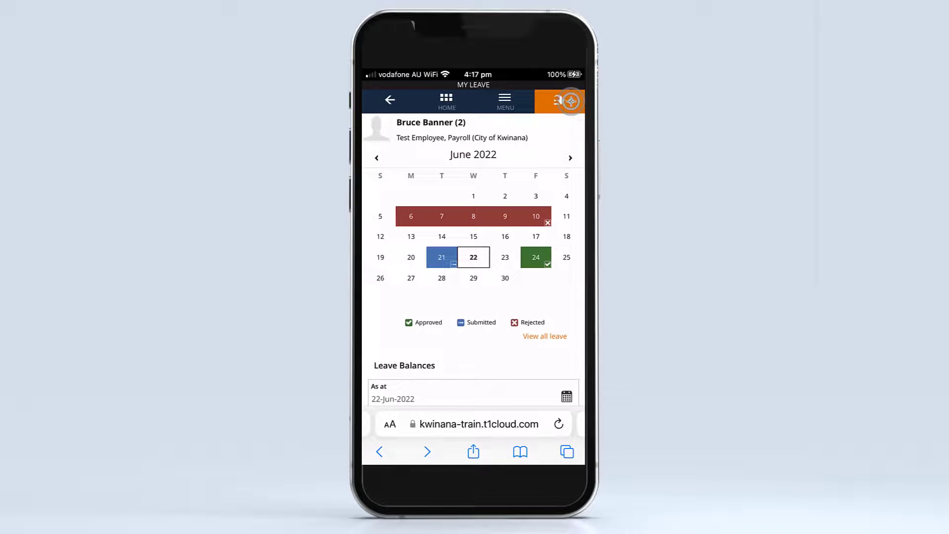
Start a new leave request from My Leave and set its type to Sick Leave (with certificate).
left_click(572, 101)
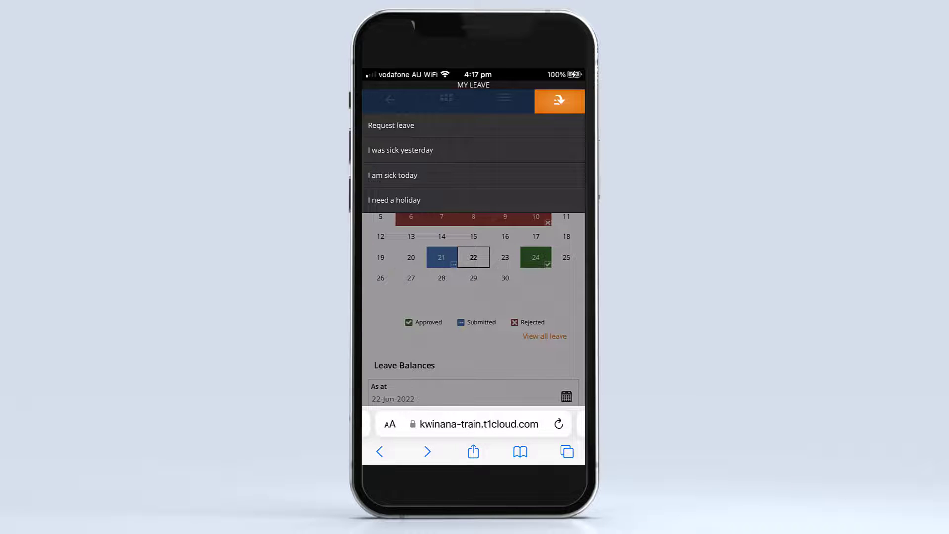
left_click(391, 125)
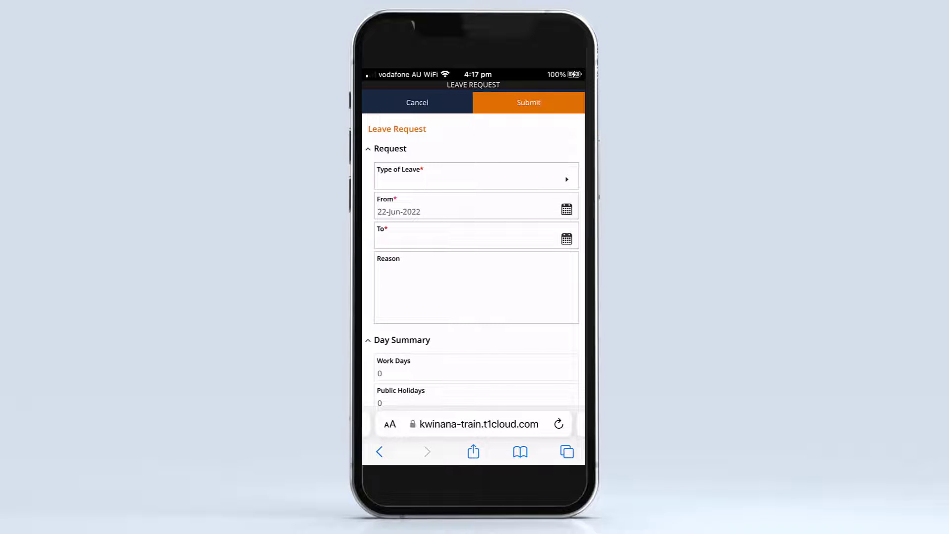
left_click(567, 180)
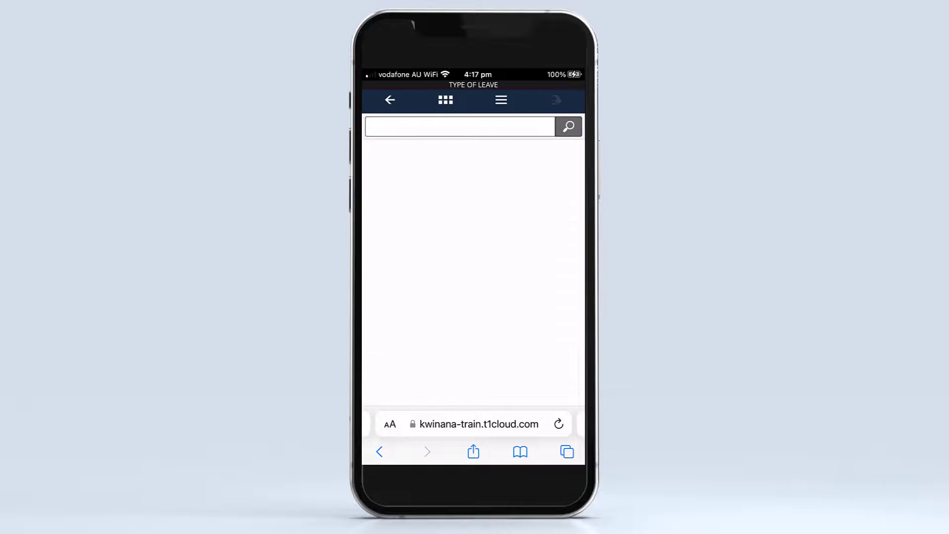
scroll(474, 273, "down", 5)
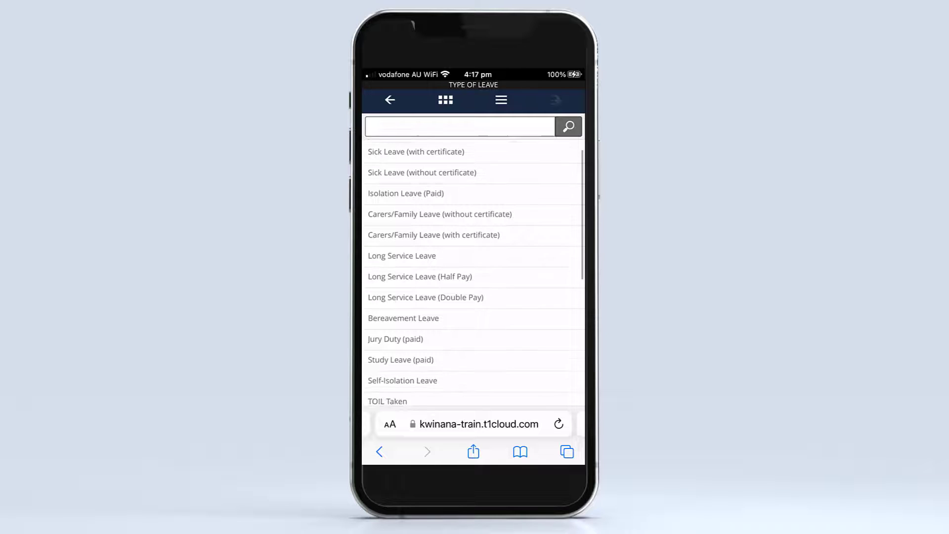
scroll(475, 273, "down", 3)
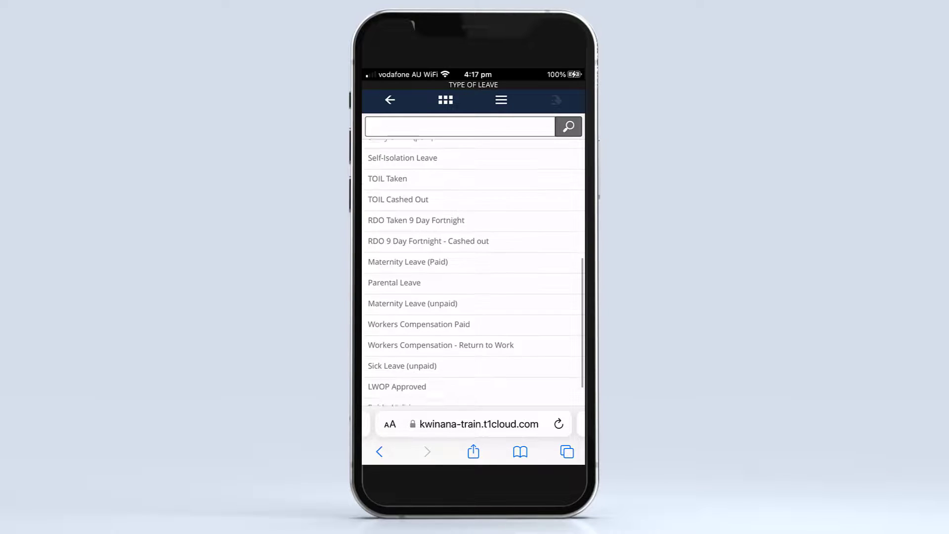
scroll(475, 273, "up", 8)
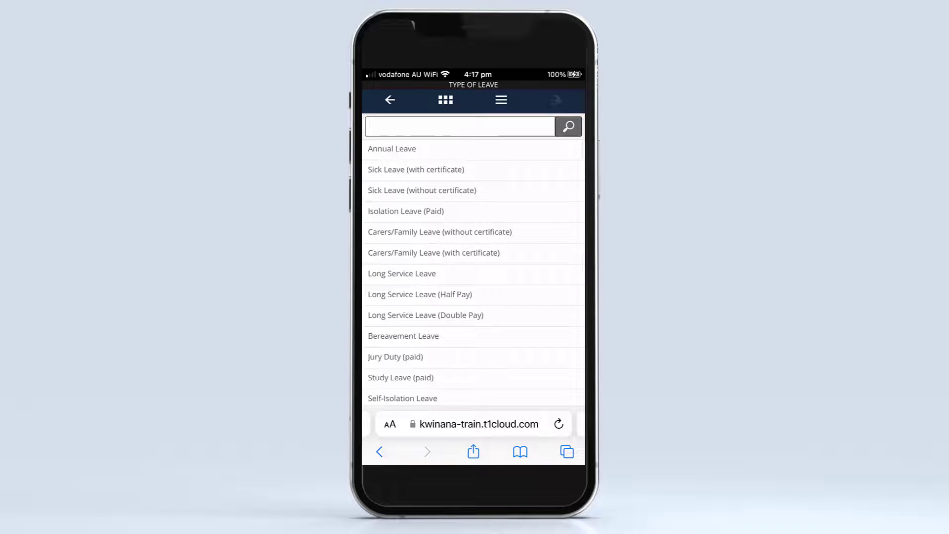
left_click(416, 170)
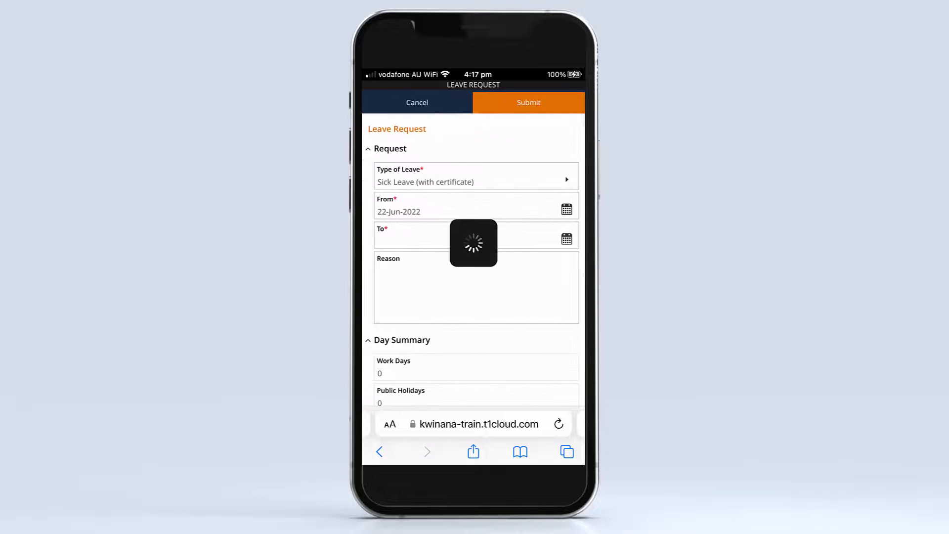
Set the leave request's From date to 23 June 2022.
left_click(566, 210)
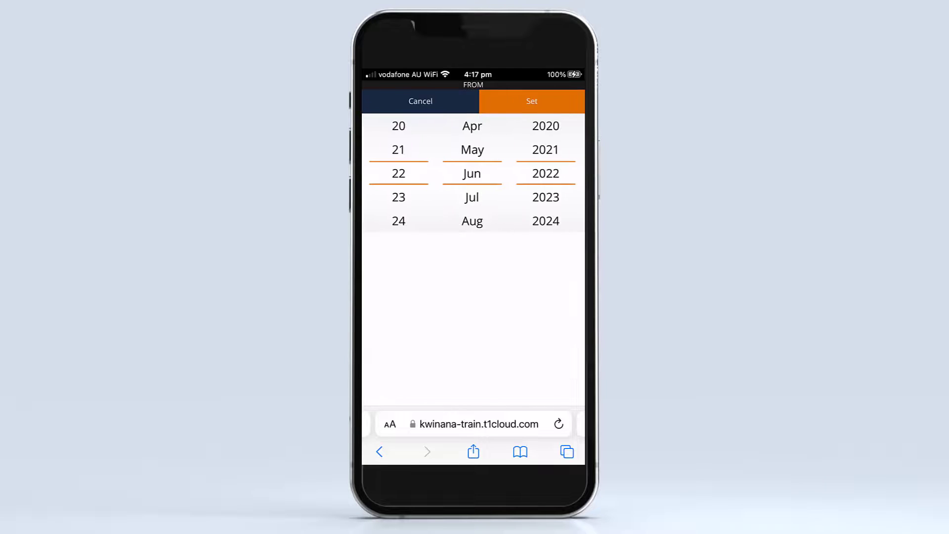
scroll(399, 173, "down", 1)
left_click(532, 101)
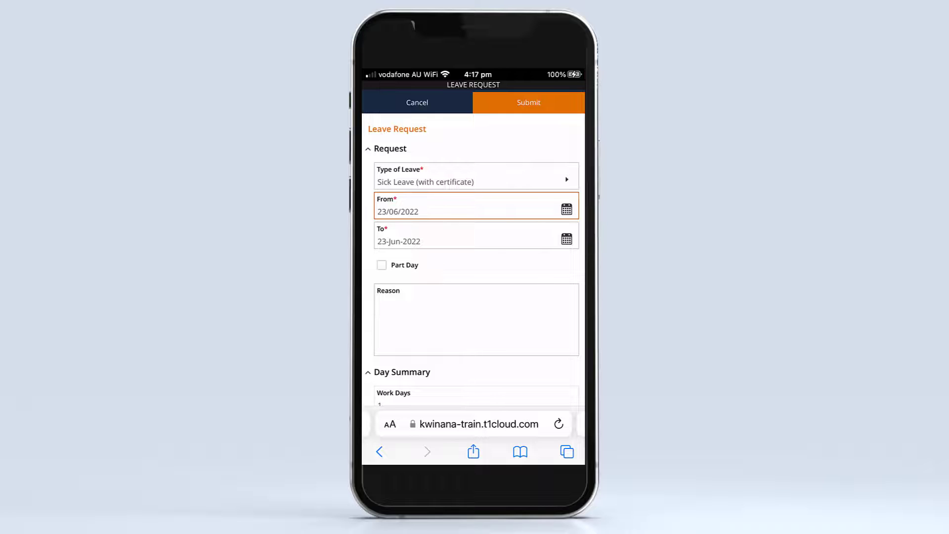
Mark the sick leave as a part day and set its units to 3.5.
scroll(474, 257, "down", 3)
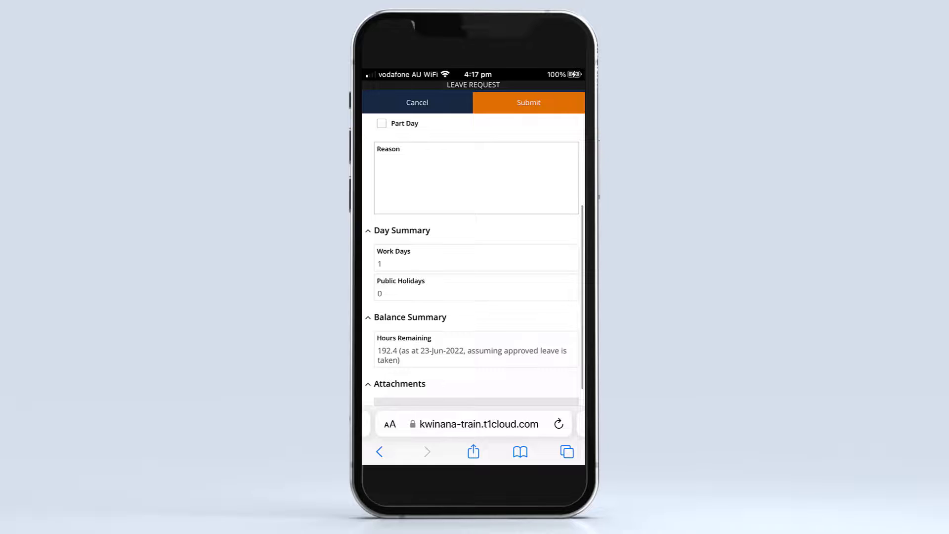
scroll(479, 260, "up", 5)
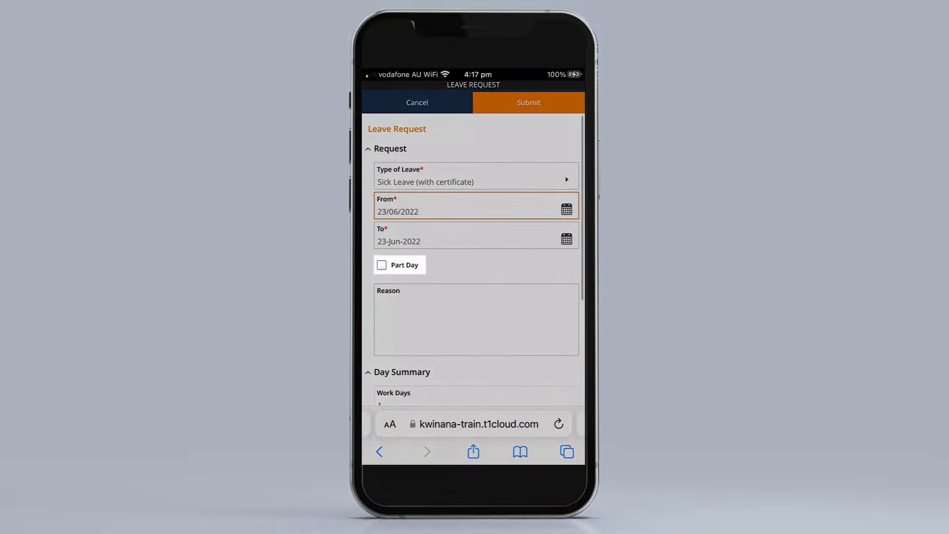
left_click(381, 265)
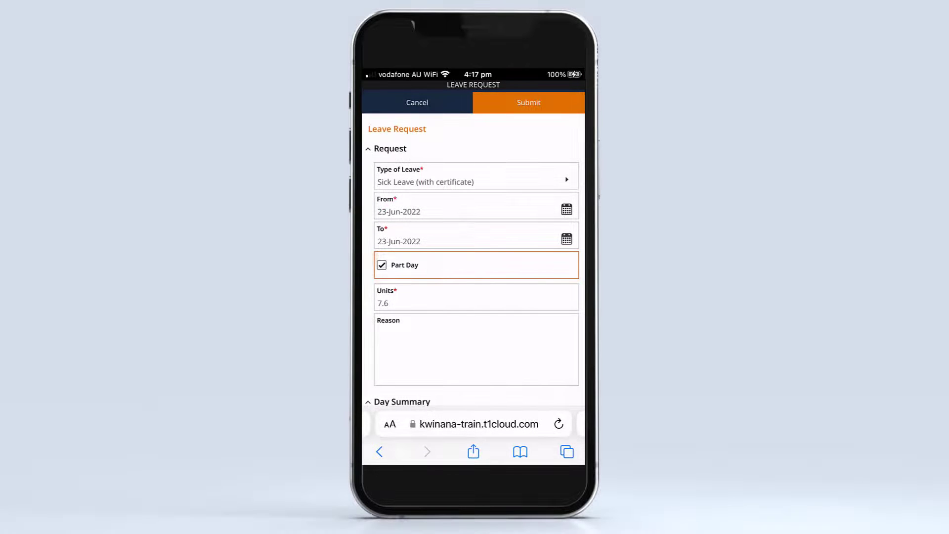
left_click(477, 298)
key("BackSpace")
key("BackSpace")
key("BackSpace")
type("3.5")
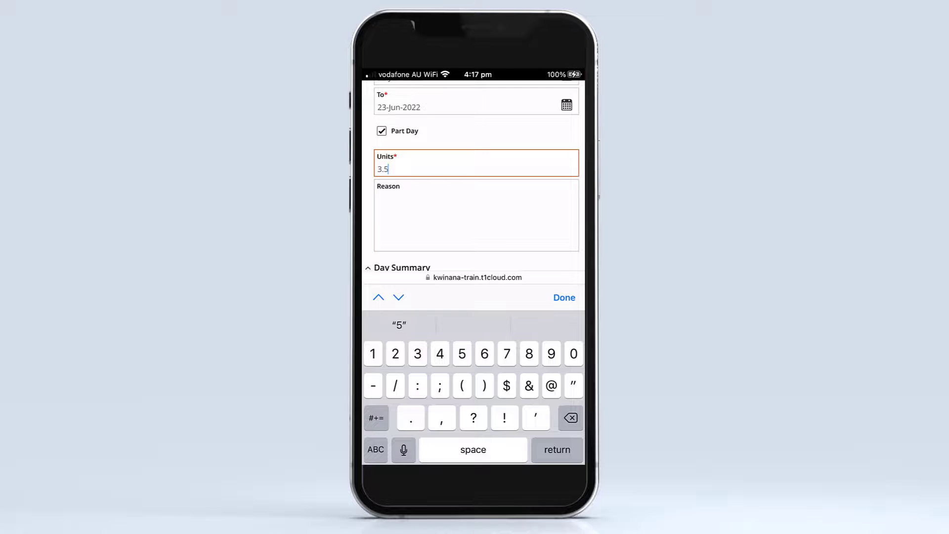
left_click(564, 298)
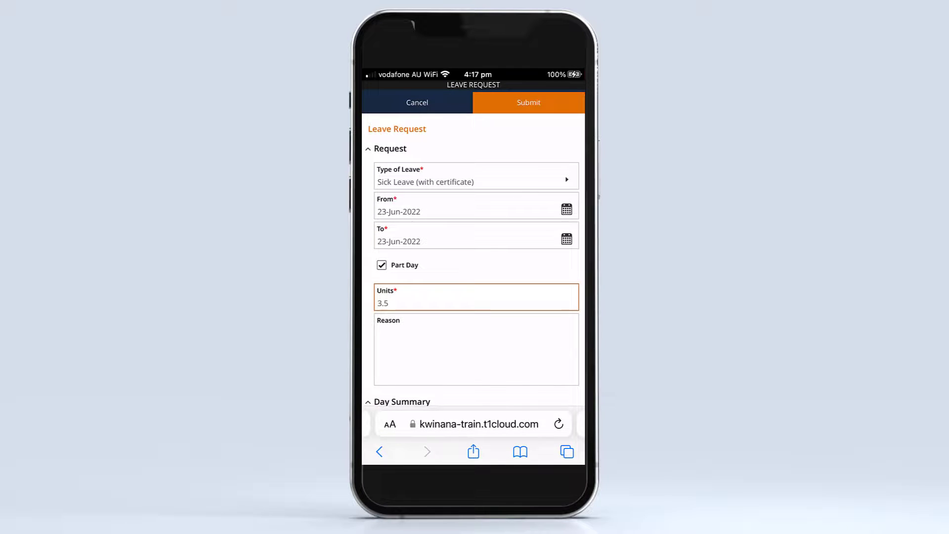
Enter "Sore throat, flu symptoms" as the reason for the leave.
left_click(476, 350)
type("S")
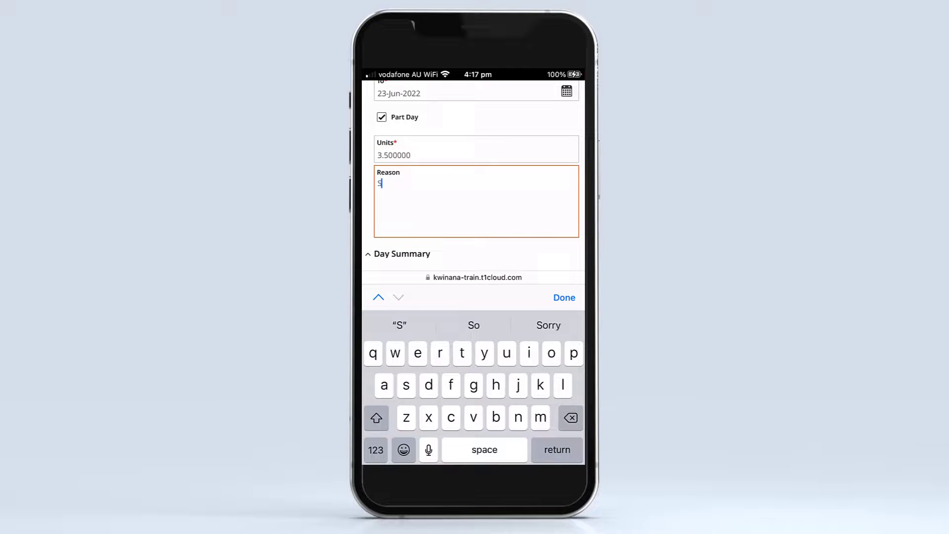
type("ore throat, flu symptoms")
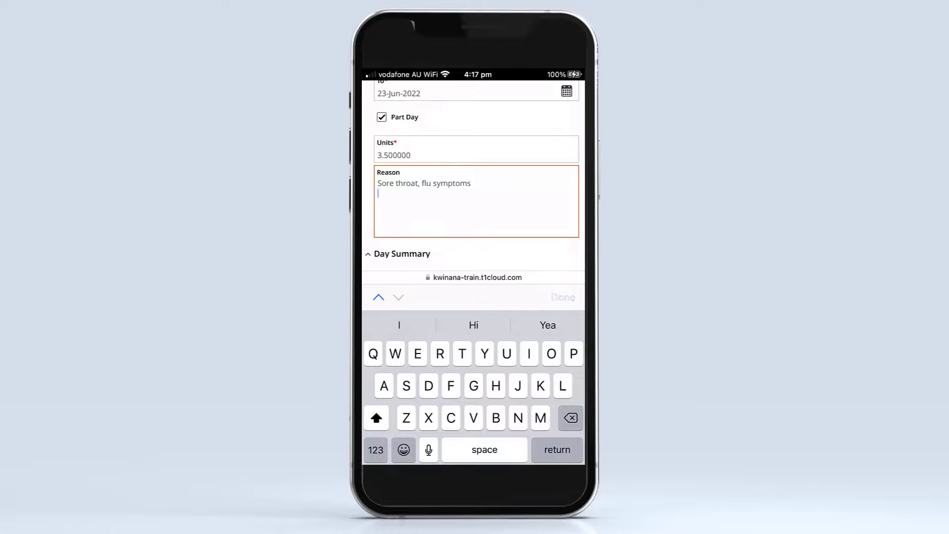
left_click(564, 298)
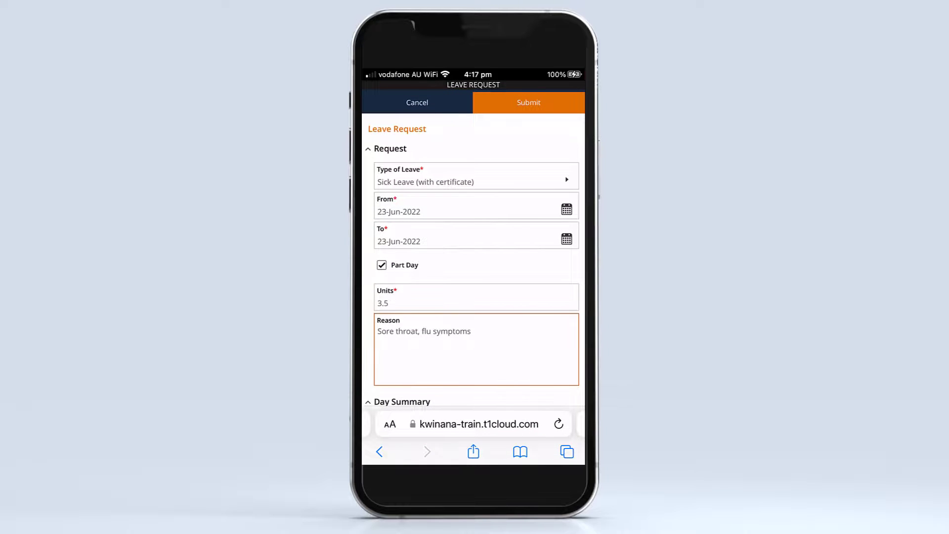
Take a photo of the medical certificate and use it as a new file attachment for the leave request.
scroll(477, 260, "down", 5)
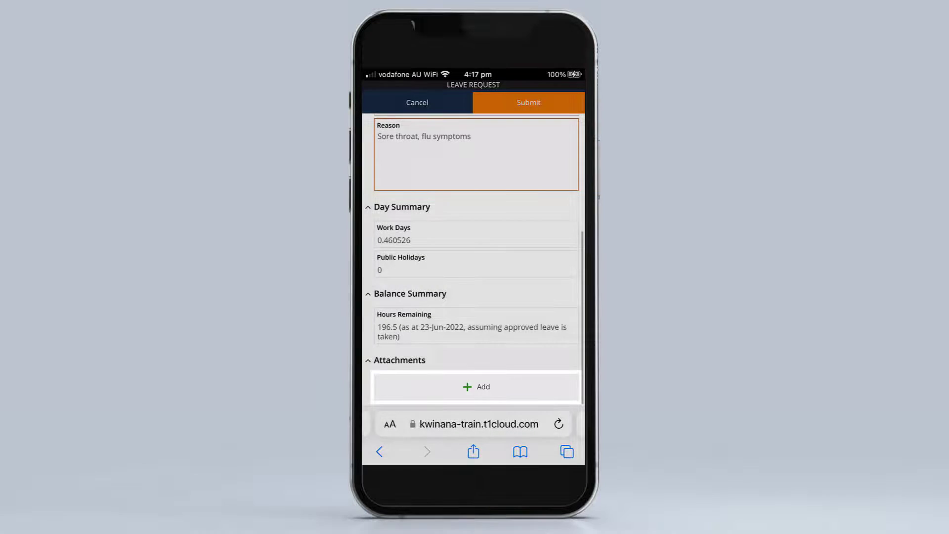
left_click(476, 387)
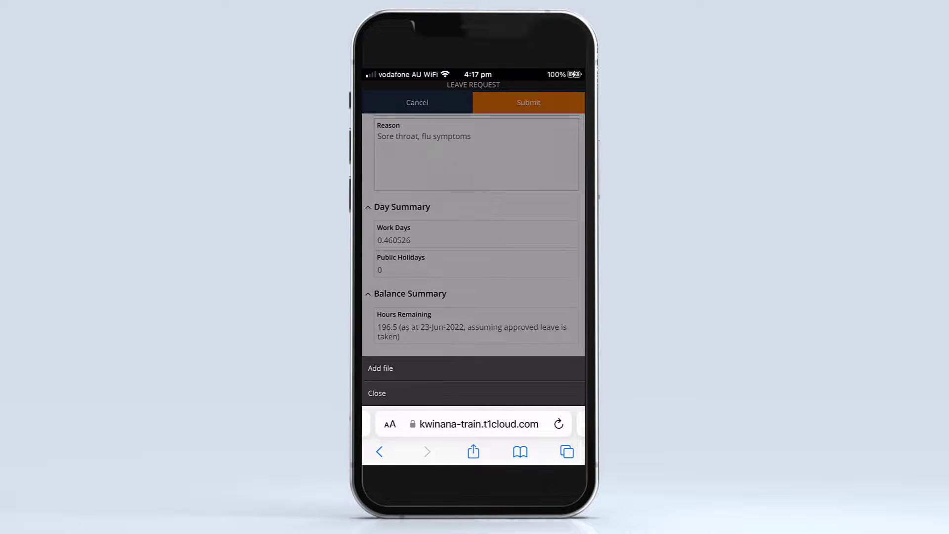
left_click(380, 369)
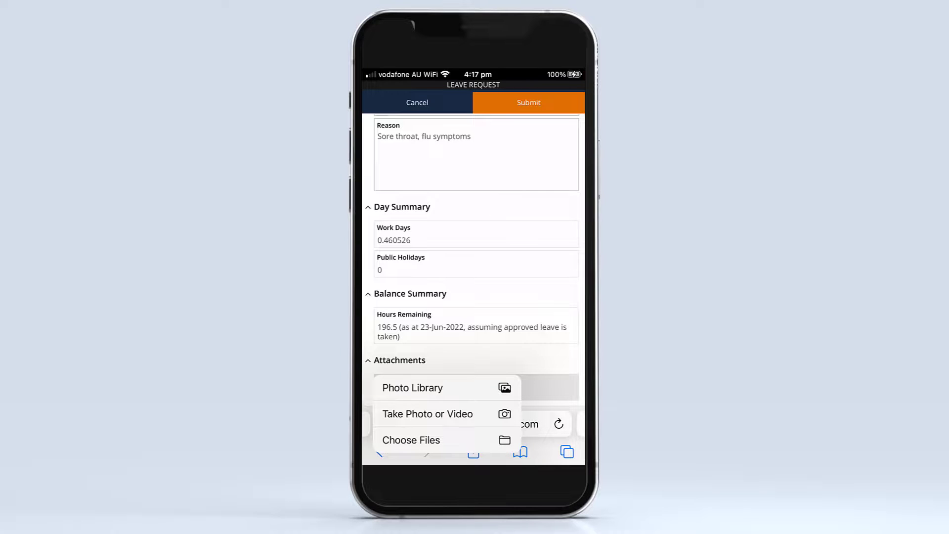
left_click(428, 413)
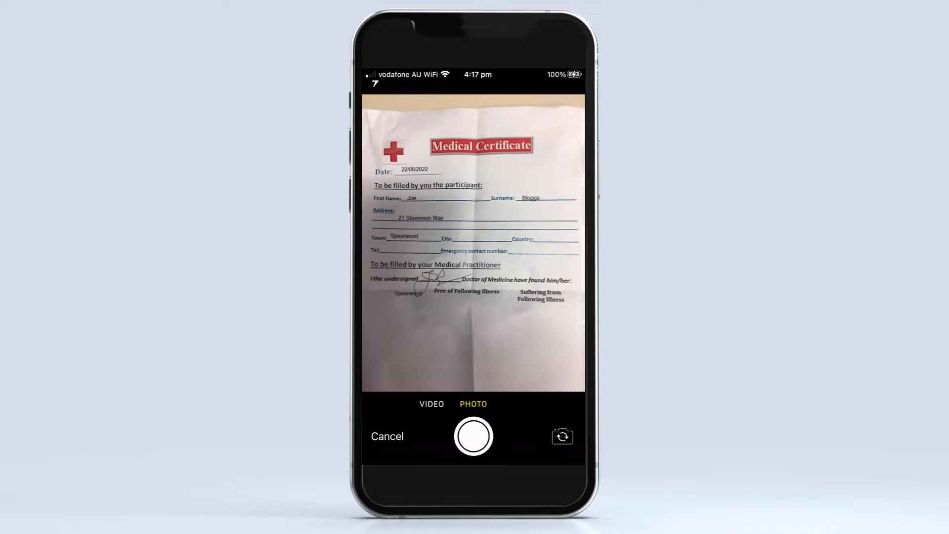
left_click(473, 436)
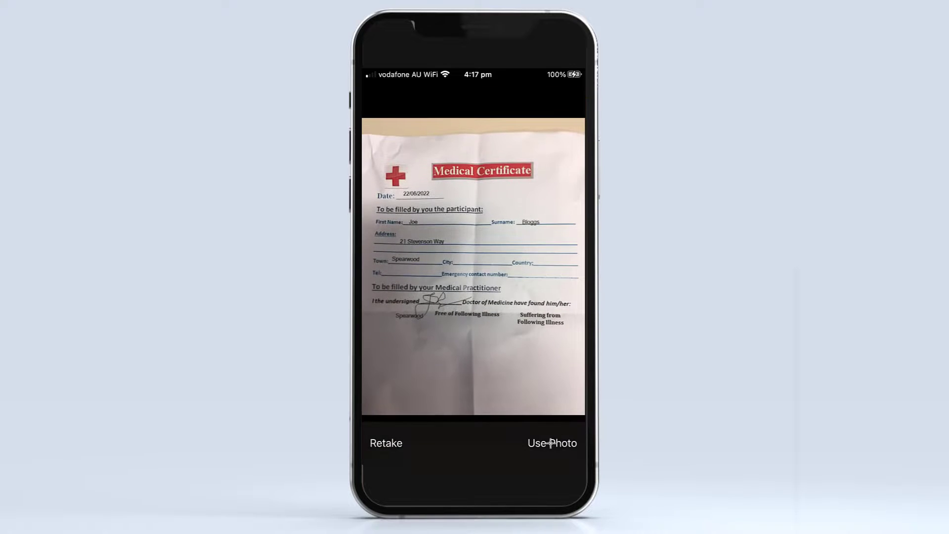
left_click(550, 443)
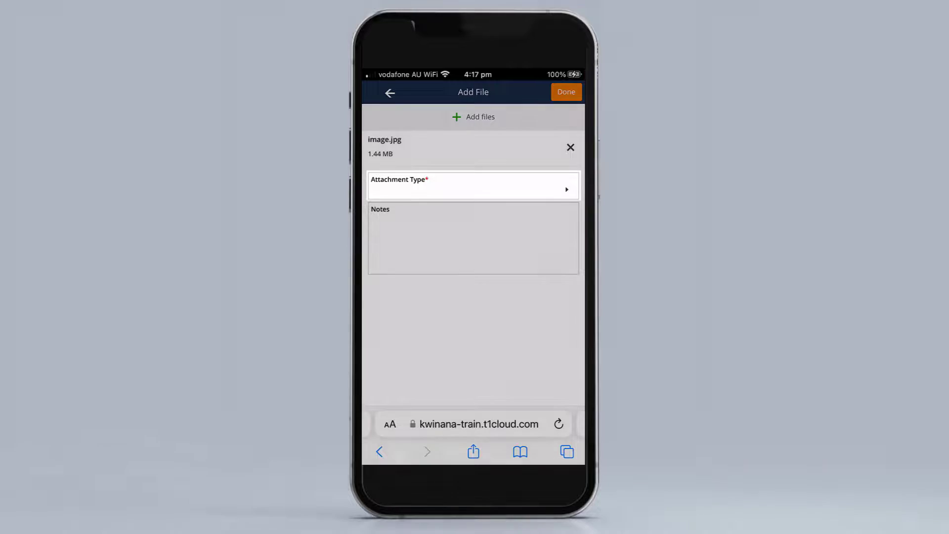
Set the attachment type to Medical Certificate and finish adding the file.
left_click(473, 187)
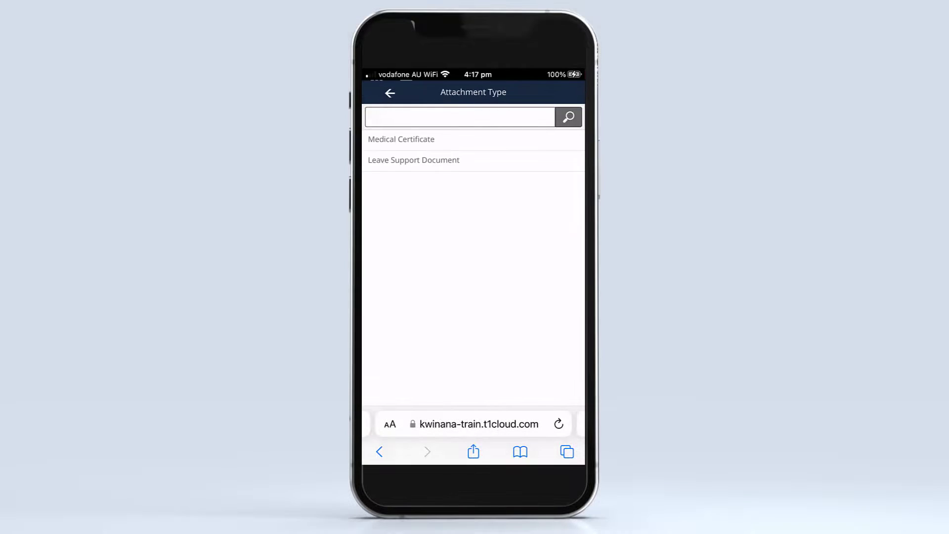
left_click(401, 139)
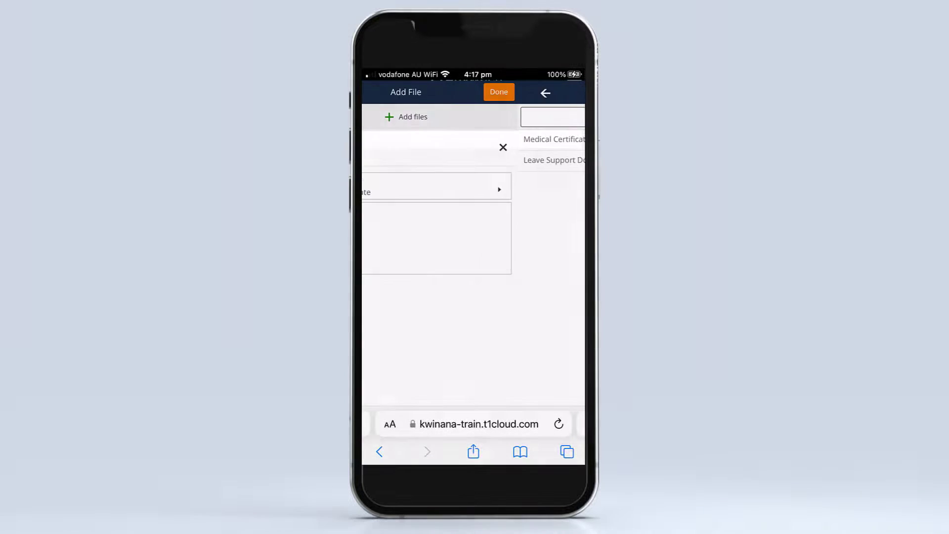
left_click(563, 92)
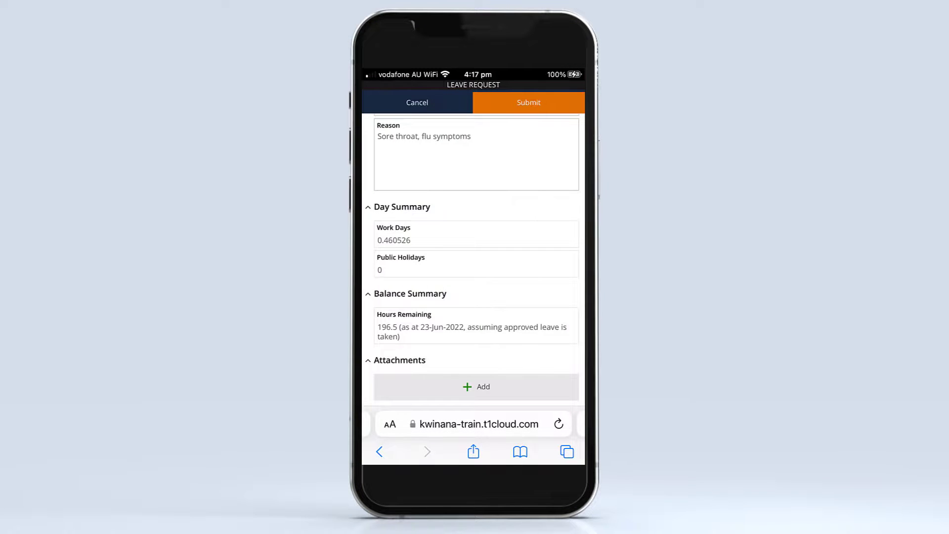
Rename the attached image.jpg as "Medical Certificate" followed by the employee's name and 22-06-22, separated by hyphens, and save the change.
scroll(473, 260, "down", 2)
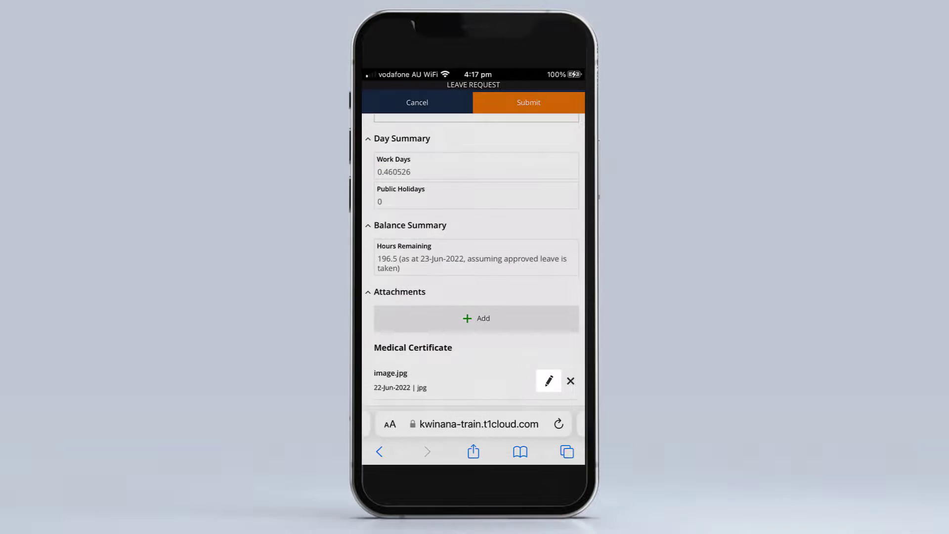
left_click(548, 380)
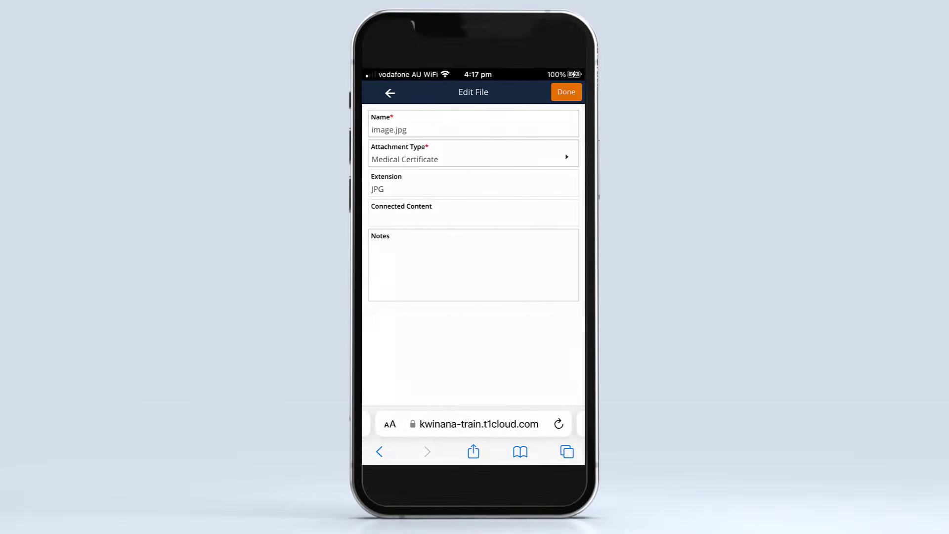
left_click(473, 129)
key("BackSpace")
key("BackSpace")
key("BackSpace")
key("BackSpace")
key("BackSpace")
key("BackSpace")
key("BackSpace")
key("BackSpace")
key("BackSpace")
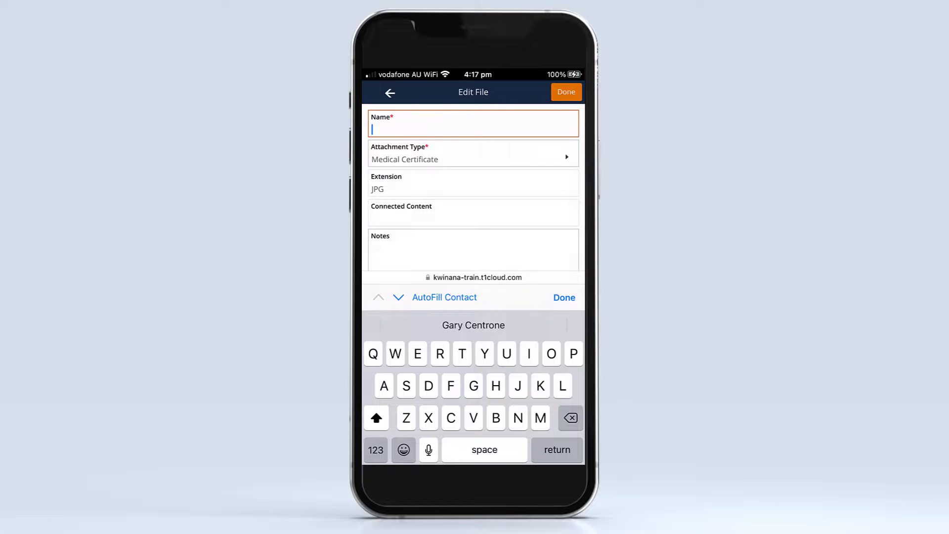
type("Medical Certificate")
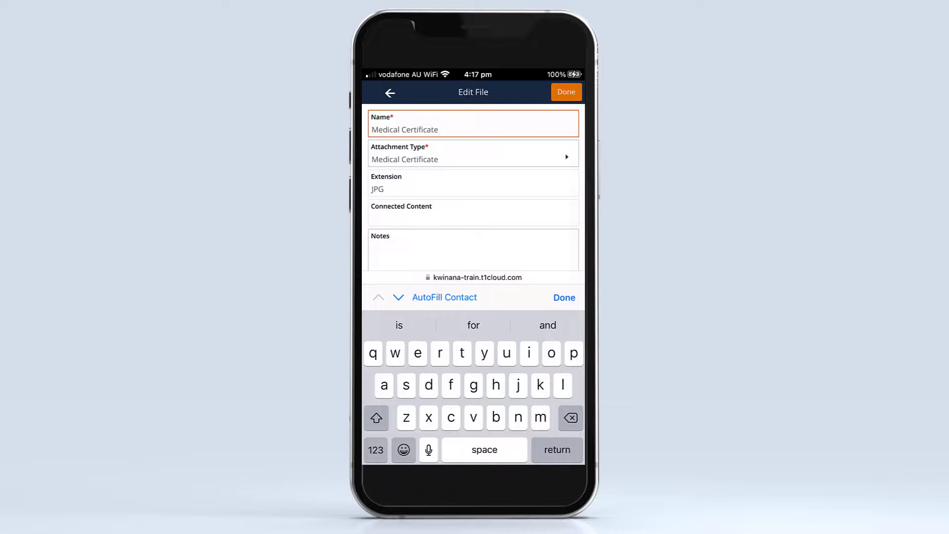
type(" - Bruce Banner -")
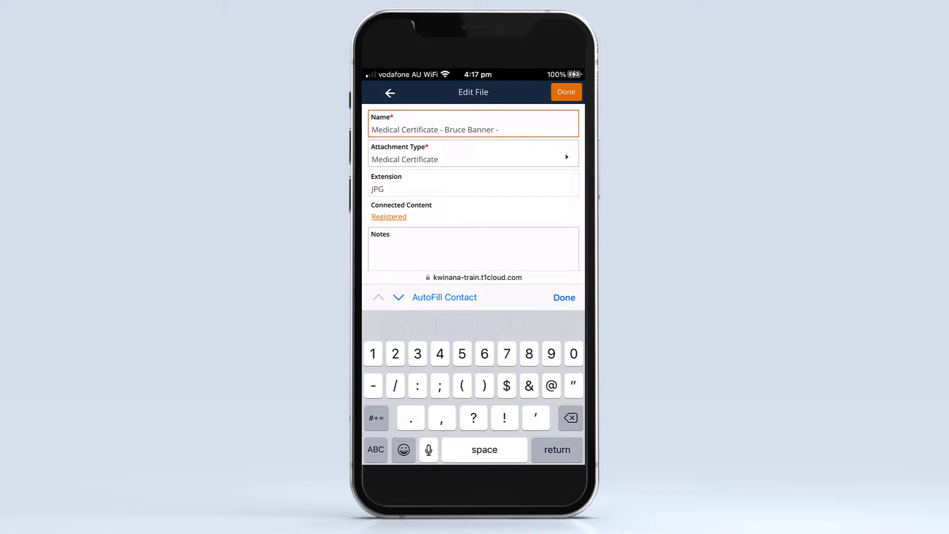
type(" 22-06-22")
key("Return")
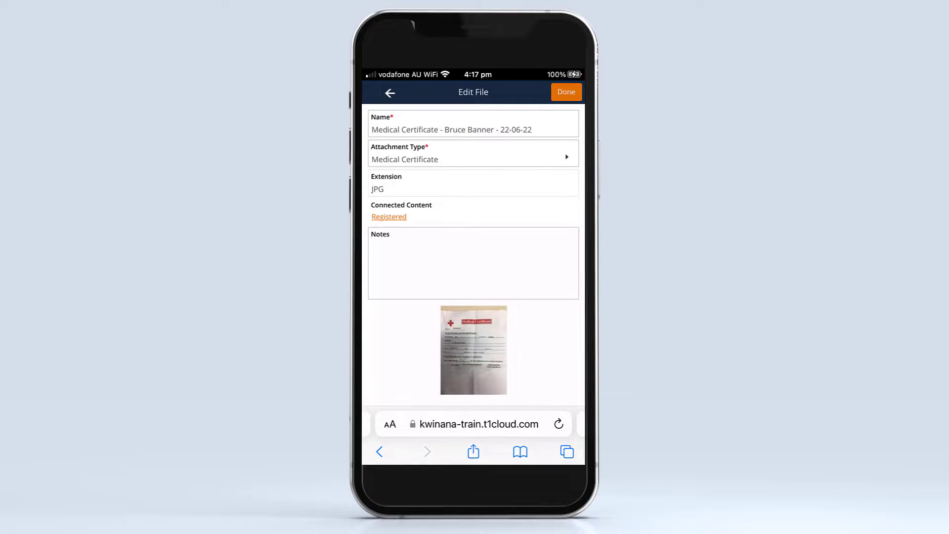
left_click(567, 92)
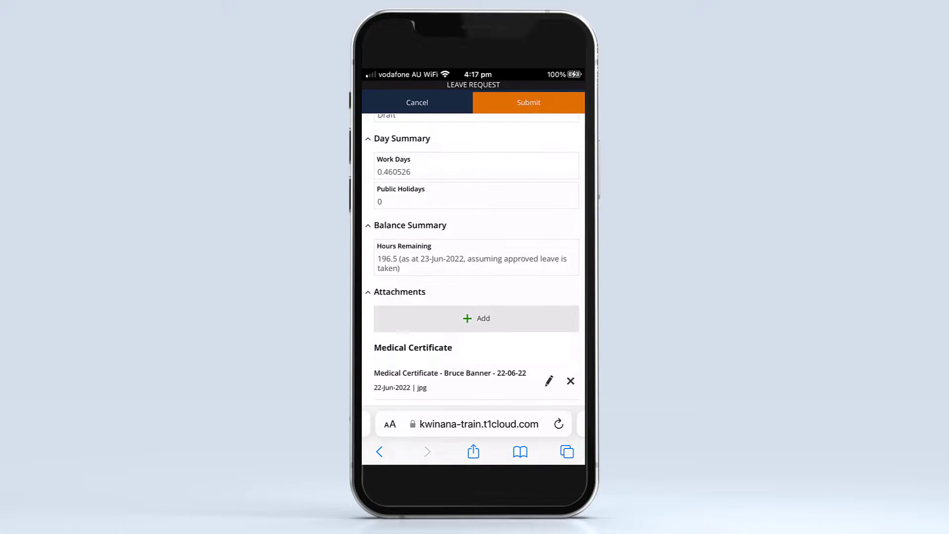
Submit the completed sick leave request and select 23 June in the leave calendar.
scroll(473, 257, "up", 10)
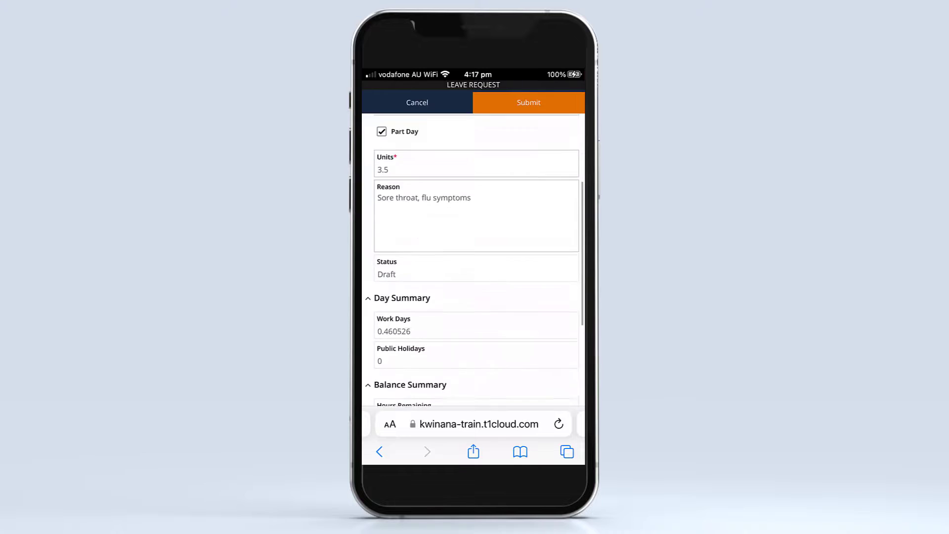
left_click(561, 104)
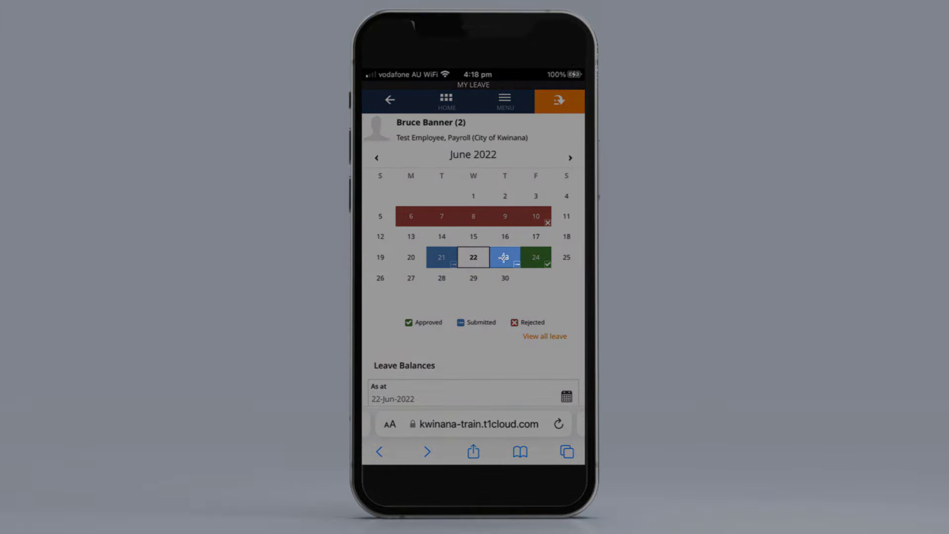
left_click(503, 257)
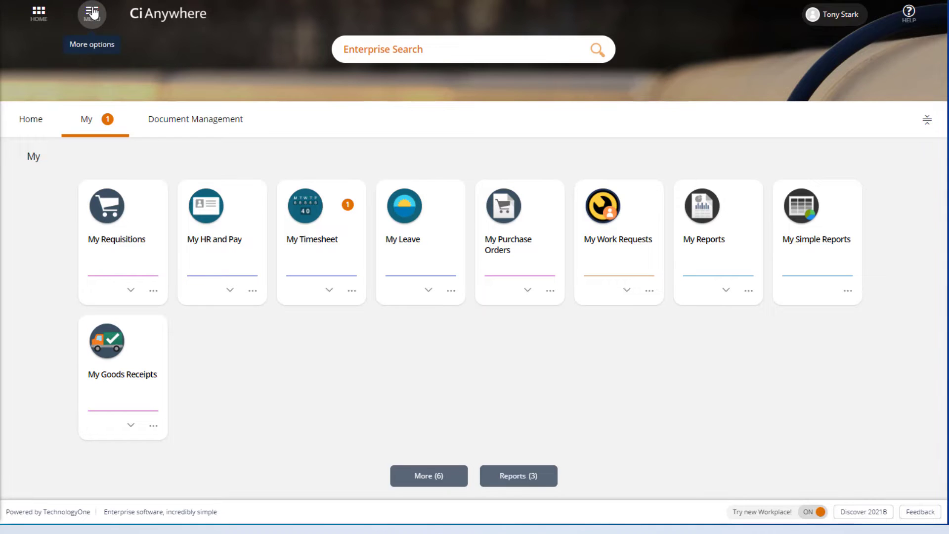
Open the OneCouncil Support page from Help & Assistance in desktop Ci Anywhere and go to its list of training topics.
left_click(92, 14)
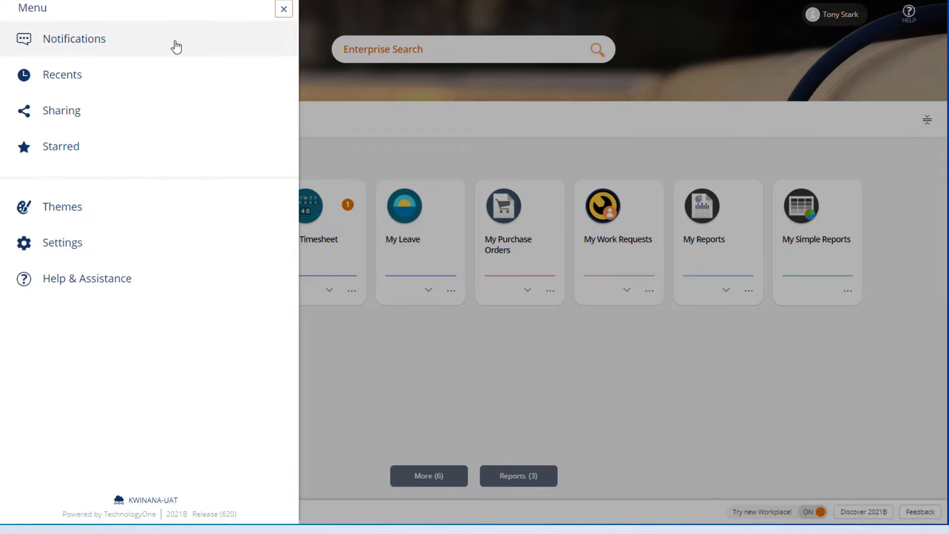
left_click(248, 278)
left_click(257, 172)
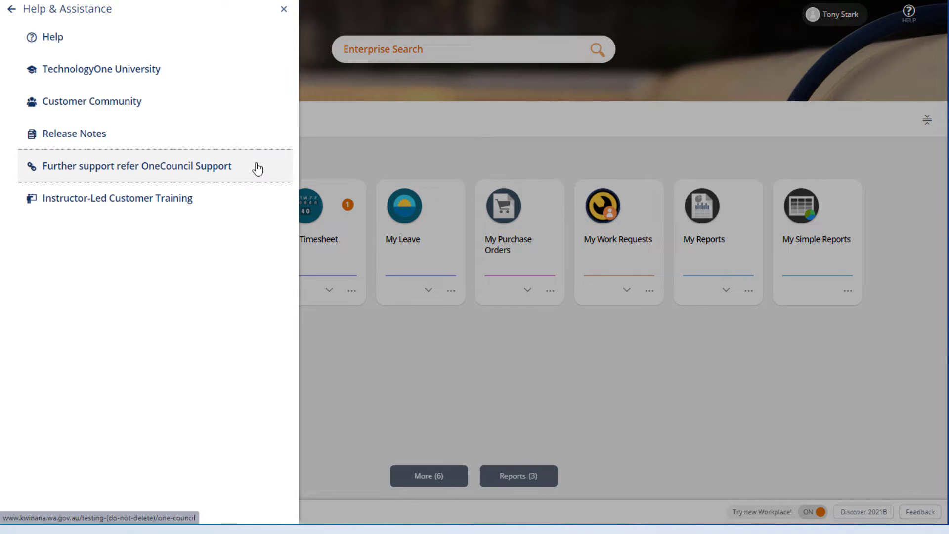
scroll(928, 204, "down", 10)
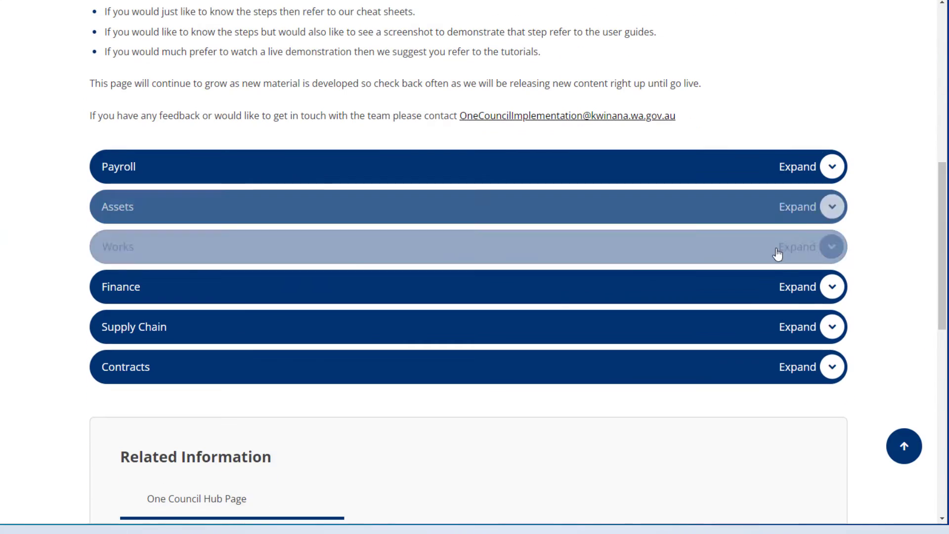